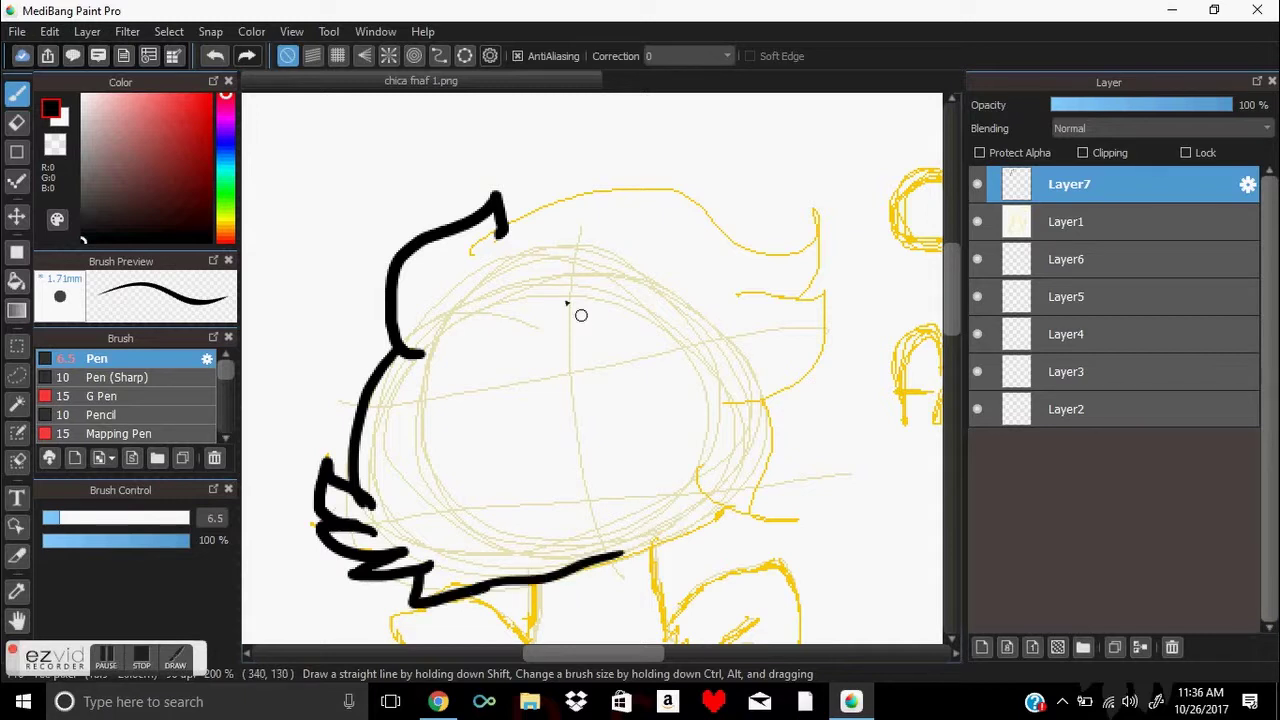
# Step: Ink the hair and head outline in black over the sketch with the Pen brush, undoing misplaced strokes
pyautogui.click(215, 55)
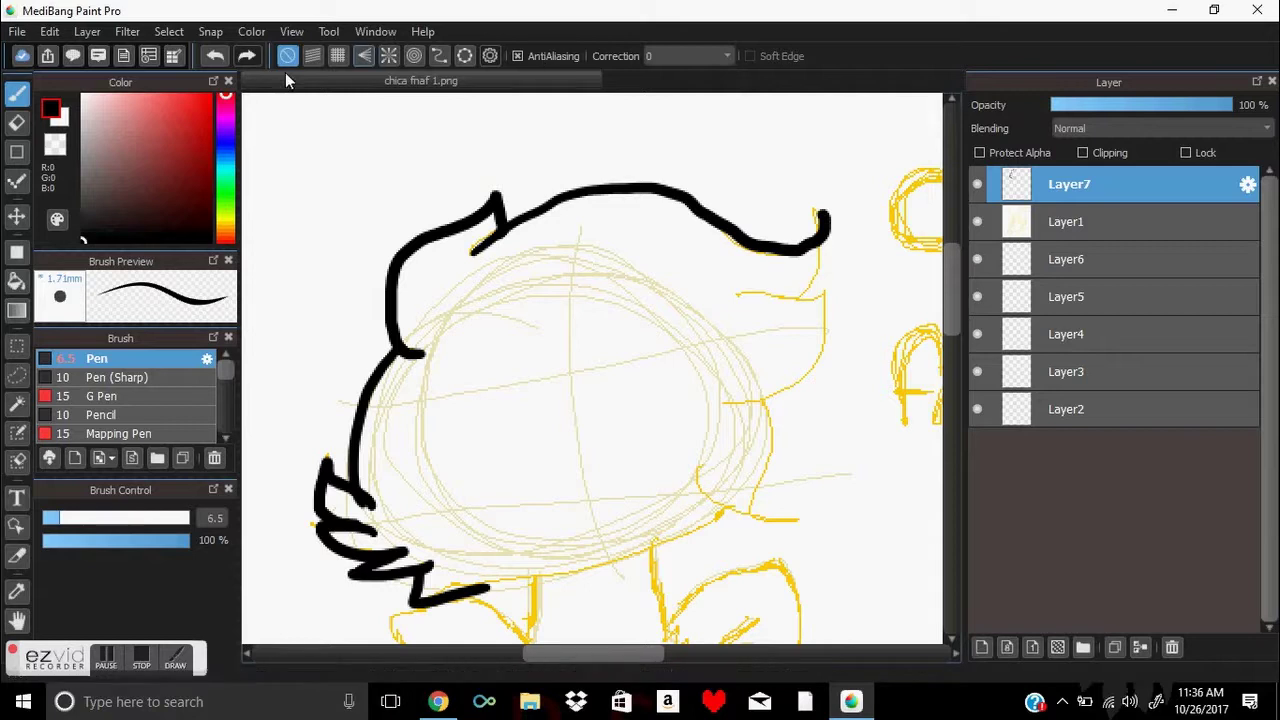
pyautogui.click(215, 55)
pyautogui.moveTo(467, 257)
pyautogui.mouseDown()
pyautogui.moveTo(784, 253)
pyautogui.moveTo(591, 191)
pyautogui.moveTo(395, 262)
pyautogui.mouseUp()
pyautogui.click(215, 55)
pyautogui.click(215, 55)
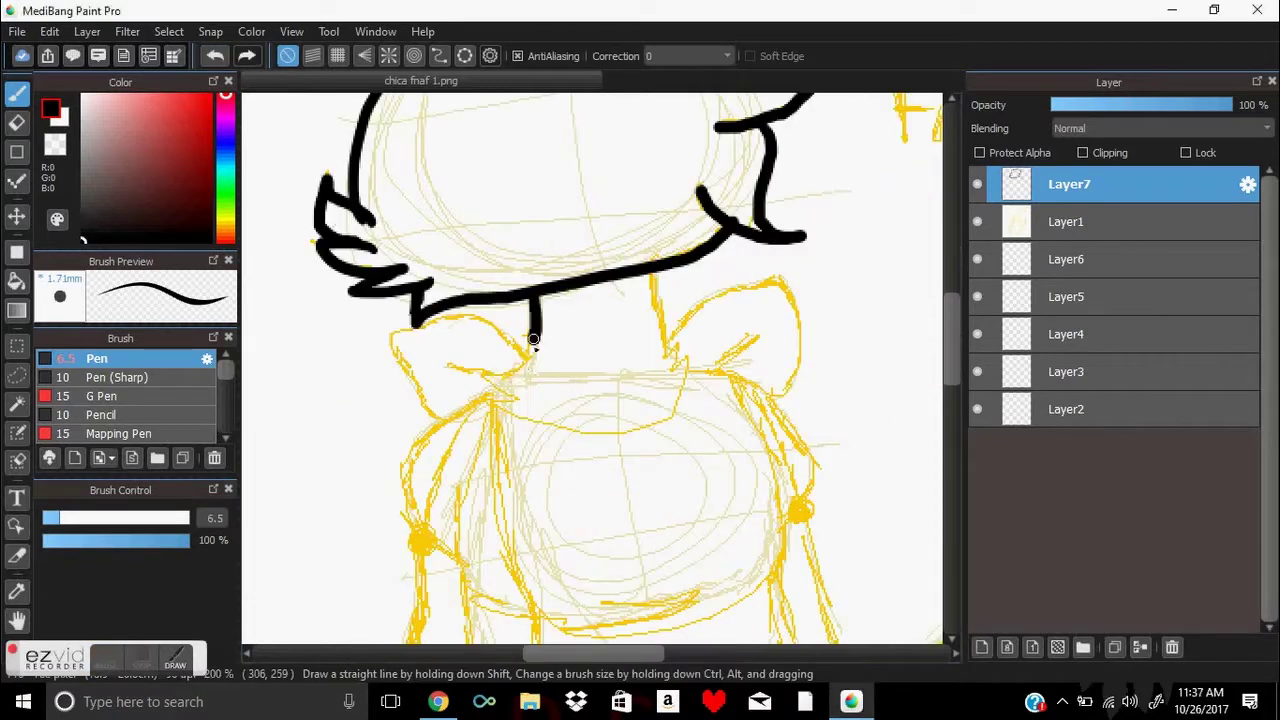
# Step: Ink the neck, the ragged curved bib collar and the puffy shoulder sleeves in black over the sketch
pyautogui.moveTo(530, 343); pyautogui.dragTo(690, 350)
pyautogui.click(215, 55)
pyautogui.moveTo(657, 272); pyautogui.dragTo(660, 356)
pyautogui.moveTo(533, 296)
pyautogui.mouseDown()
pyautogui.moveTo(480, 380)
pyautogui.moveTo(650, 435)
pyautogui.mouseUp()
pyautogui.moveTo(680, 330); pyautogui.dragTo(657, 423)
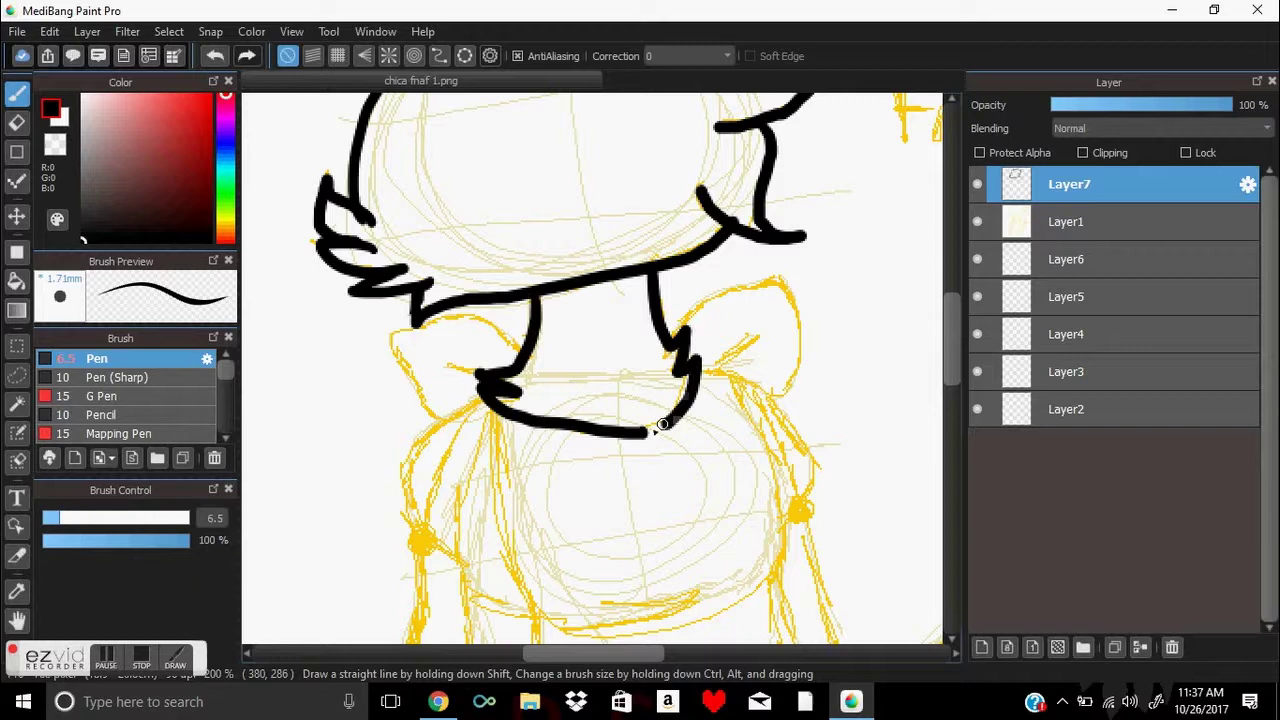
pyautogui.moveTo(500, 345); pyautogui.dragTo(443, 420)
pyautogui.moveTo(685, 330); pyautogui.dragTo(749, 343)
# Step: Ink the lowered arm's shoulder and upper arm down to the elbow cuff, undoing the misplaced long strokes
pyautogui.scroll(-5, 883, 249)
pyautogui.moveTo(740, 140)
pyautogui.mouseDown()
pyautogui.moveTo(771, 335)
pyautogui.moveTo(822, 470)
pyautogui.mouseUp()
pyautogui.hotkey('ctrl', 'z')
pyautogui.moveTo(480, 150)
pyautogui.mouseDown()
pyautogui.moveTo(414, 290)
pyautogui.moveTo(460, 312)
pyautogui.moveTo(423, 286)
pyautogui.moveTo(447, 200)
pyautogui.moveTo(458, 288)
pyautogui.moveTo(403, 575)
pyautogui.mouseUp()
pyautogui.hotkey('ctrl', 'z')
pyautogui.moveTo(418, 306); pyautogui.dragTo(400, 430)
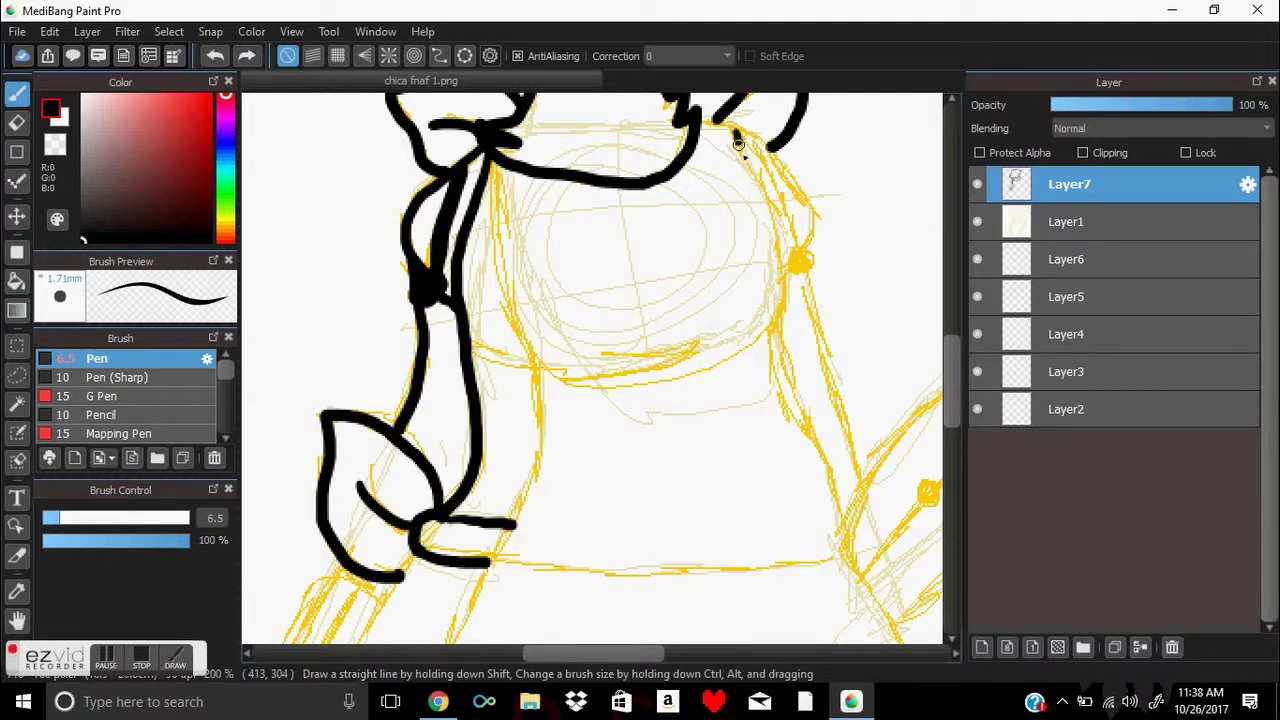
# Step: Ink both sides of the torso down to the hips and the curved lower edge of the chest
pyautogui.moveTo(740, 130); pyautogui.dragTo(776, 328)
pyautogui.moveTo(708, 358); pyautogui.dragTo(590, 372)
pyautogui.moveTo(740, 310)
pyautogui.mouseDown()
pyautogui.moveTo(710, 354)
pyautogui.moveTo(582, 384)
pyautogui.mouseUp()
pyautogui.click(214, 57)
pyautogui.moveTo(470, 344)
pyautogui.mouseDown()
pyautogui.moveTo(490, 366)
pyautogui.moveTo(536, 370)
pyautogui.mouseUp()
pyautogui.moveTo(486, 160); pyautogui.dragTo(540, 420)
pyautogui.hotkey('ctrl', 'z')
pyautogui.moveTo(486, 186)
pyautogui.mouseDown()
pyautogui.moveTo(512, 548)
pyautogui.moveTo(460, 640)
pyautogui.mouseUp()
pyautogui.moveTo(776, 322)
pyautogui.mouseDown()
pyautogui.moveTo(822, 436)
pyautogui.moveTo(840, 530)
pyautogui.mouseUp()
# Step: Erase the rough waist line beside the raised arm and re-ink it down to the skirt's outer edge
pyautogui.press('e')
pyautogui.moveTo(788, 372); pyautogui.dragTo(810, 408)
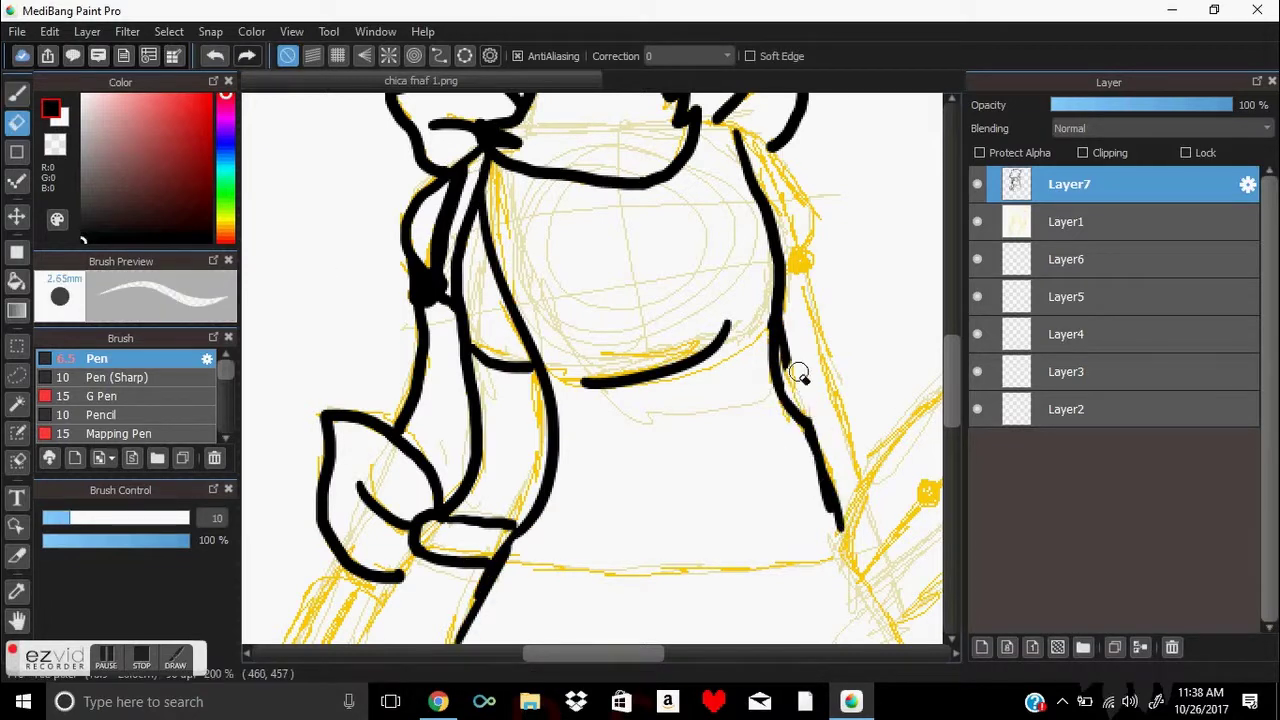
pyautogui.moveTo(808, 503); pyautogui.dragTo(845, 537)
pyautogui.click(16, 92)
pyautogui.moveTo(776, 292); pyautogui.dragTo(810, 418)
pyautogui.hotkey('ctrl', 'z')
pyautogui.moveTo(776, 326); pyautogui.dragTo(850, 568)
pyautogui.moveTo(850, 568)
pyautogui.mouseDown()
pyautogui.moveTo(862, 366)
pyautogui.moveTo(916, 478)
pyautogui.mouseUp()
# Step: Ink the skirt's other side edge, the hem across the hips and the curve beneath the hem
pyautogui.moveTo(492, 380); pyautogui.dragTo(428, 590)
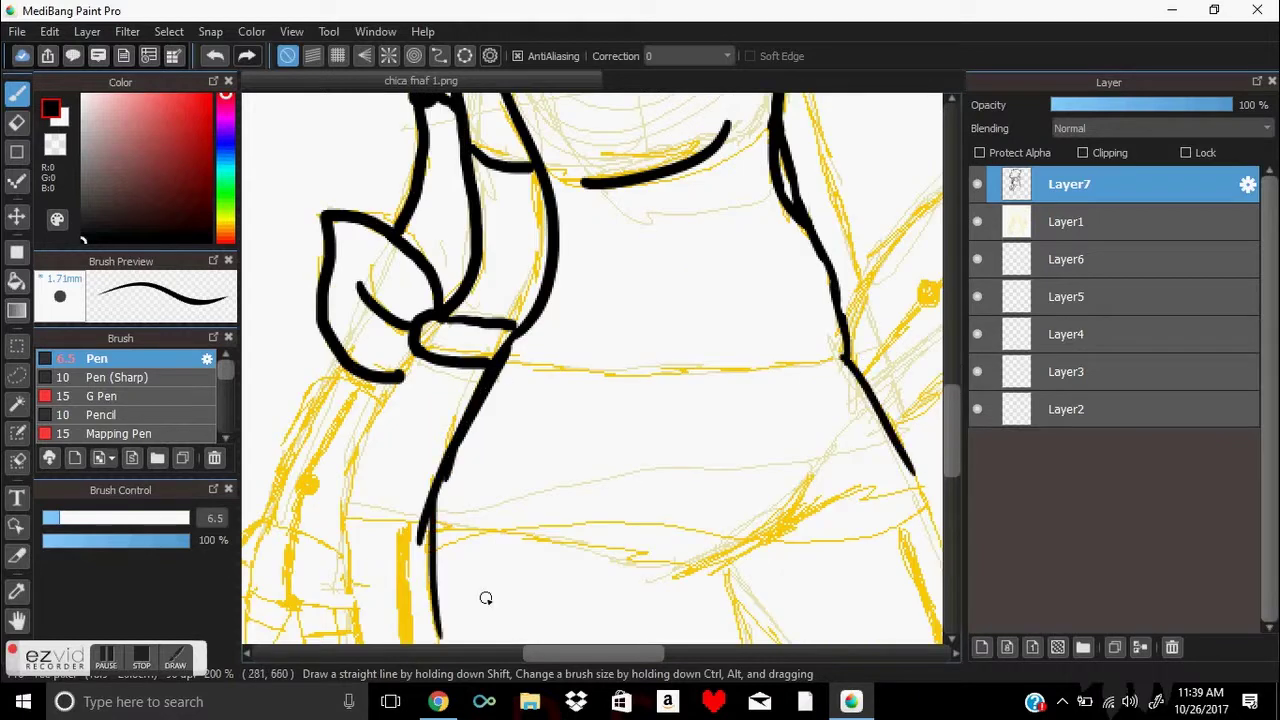
pyautogui.scroll(-5, 953, 468)
pyautogui.scroll(3, 969, 465)
pyautogui.click(211, 58)
pyautogui.moveTo(423, 443)
pyautogui.mouseDown()
pyautogui.moveTo(571, 423)
pyautogui.moveTo(834, 420)
pyautogui.mouseUp()
pyautogui.hscroll(5, 834, 420)
pyautogui.moveTo(604, 432); pyautogui.dragTo(676, 366)
# Step: Ink the outer thigh line below the skirt on the raised arm's side, erasing and redrawing its rough end
pyautogui.moveTo(700, 410); pyautogui.dragTo(730, 583)
pyautogui.press('e')
pyautogui.moveTo(720, 509); pyautogui.dragTo(738, 595)
pyautogui.press('b')
pyautogui.moveTo(668, 420); pyautogui.dragTo(728, 578)
pyautogui.press('e')
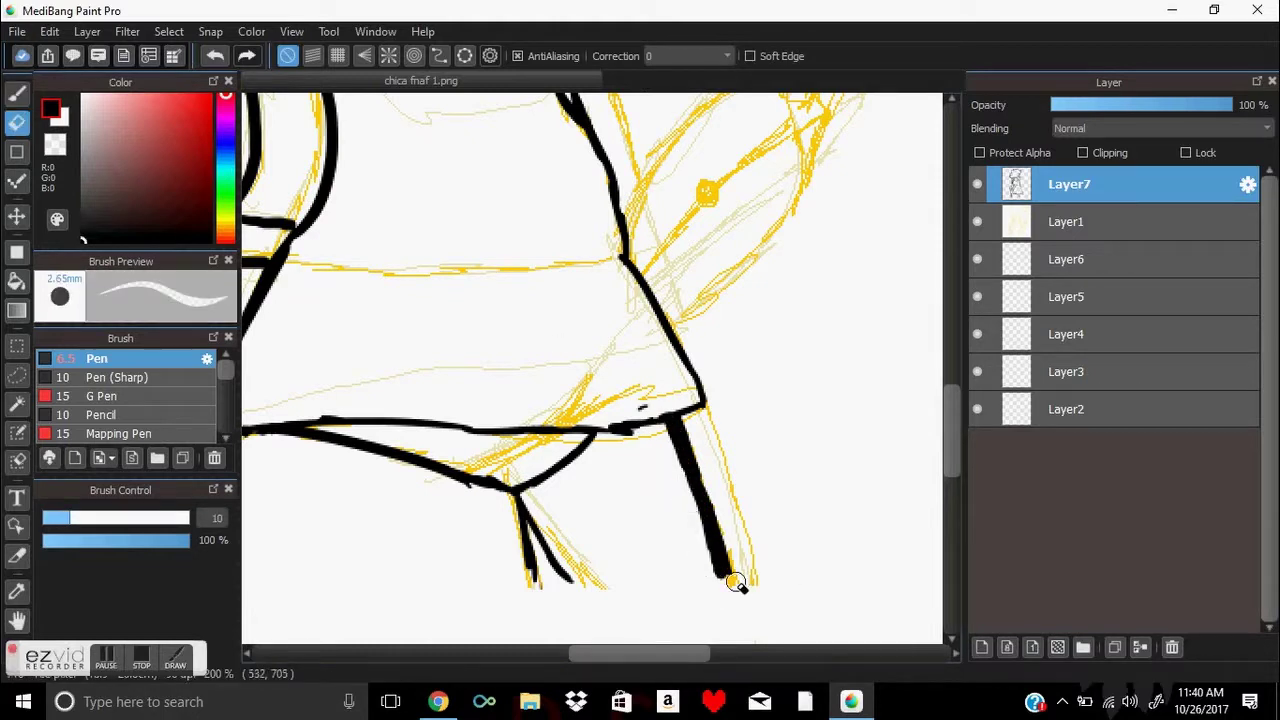
pyautogui.press('b')
# Step: Close the chest's lower curve and ink the outer shoulder line below the sleeve on the raised arm's side
pyautogui.scroll(5, 957, 438)
pyautogui.moveTo(840, 490); pyautogui.dragTo(778, 545)
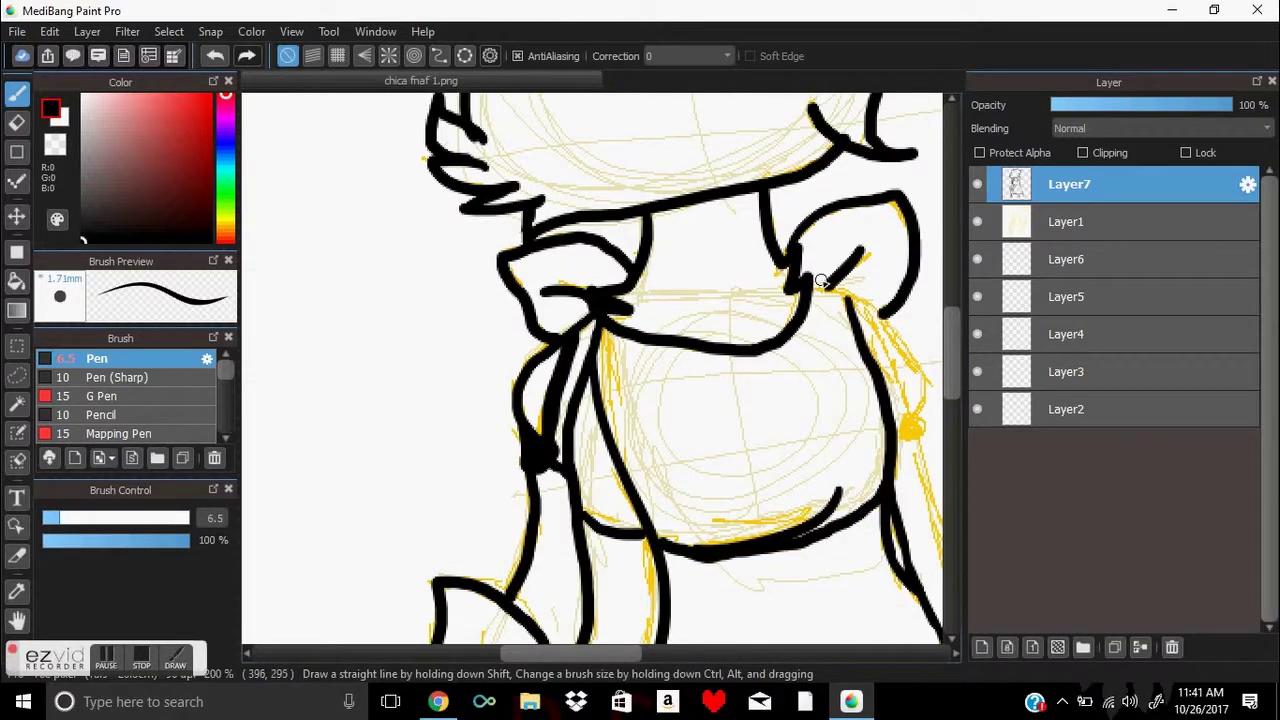
pyautogui.moveTo(817, 287); pyautogui.dragTo(906, 420)
# Step: Ink the lowered arm's forearm rods and joint below the elbow cuff
pyautogui.scroll(-5, 906, 352)
pyautogui.moveTo(470, 355)
pyautogui.mouseDown()
pyautogui.moveTo(386, 486)
pyautogui.moveTo(432, 386)
pyautogui.mouseUp()
pyautogui.hotkey('ctrl', 'z')
pyautogui.moveTo(492, 352)
pyautogui.mouseDown()
pyautogui.moveTo(412, 470)
pyautogui.moveTo(402, 578)
pyautogui.mouseUp()
pyautogui.scroll(-3, 948, 394)
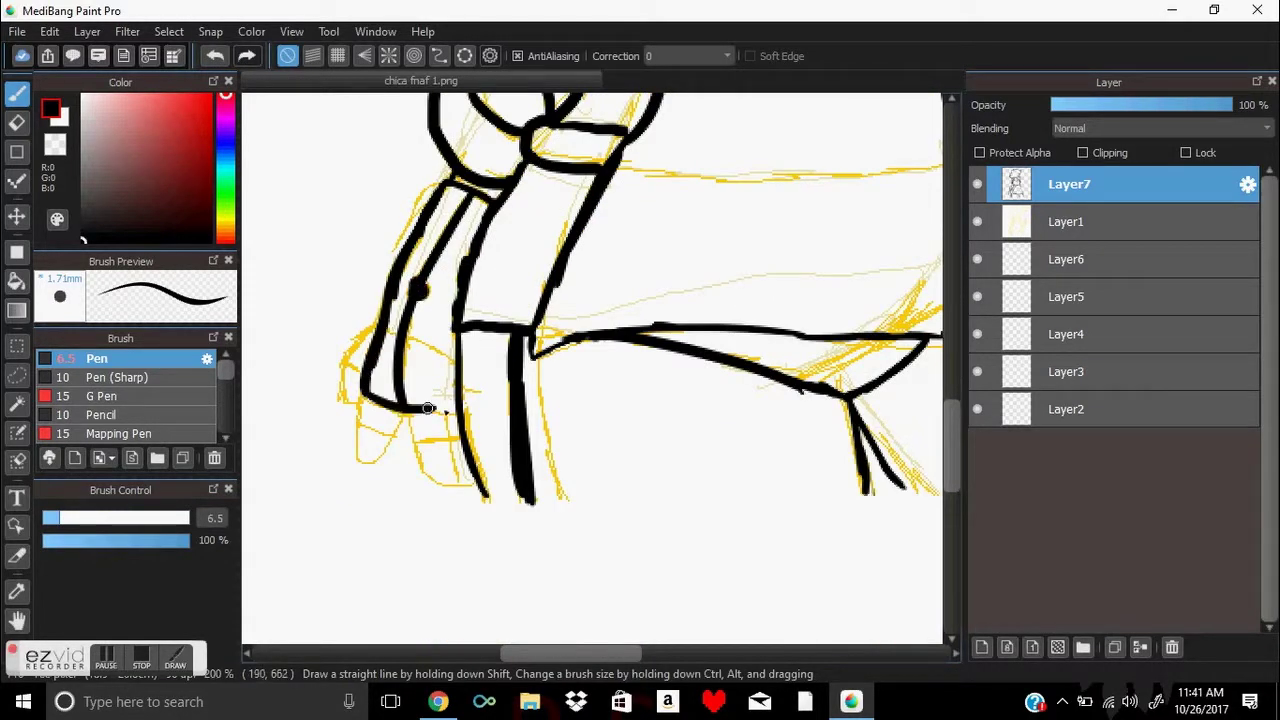
# Step: Ink the lowered hand's fingers with their segment lines and the line across the palm, undoing misplaced strokes
pyautogui.moveTo(366, 384); pyautogui.dragTo(356, 466)
pyautogui.hotkey('ctrl', 'z')
pyautogui.hotkey('ctrl', 'z')
pyautogui.hotkey('ctrl', 'z')
pyautogui.moveTo(404, 416)
pyautogui.mouseDown()
pyautogui.moveTo(362, 386)
pyautogui.moveTo(406, 420)
pyautogui.moveTo(345, 377)
pyautogui.moveTo(362, 389)
pyautogui.moveTo(366, 423)
pyautogui.moveTo(416, 456)
pyautogui.mouseUp()
pyautogui.hotkey('ctrl', 'z')
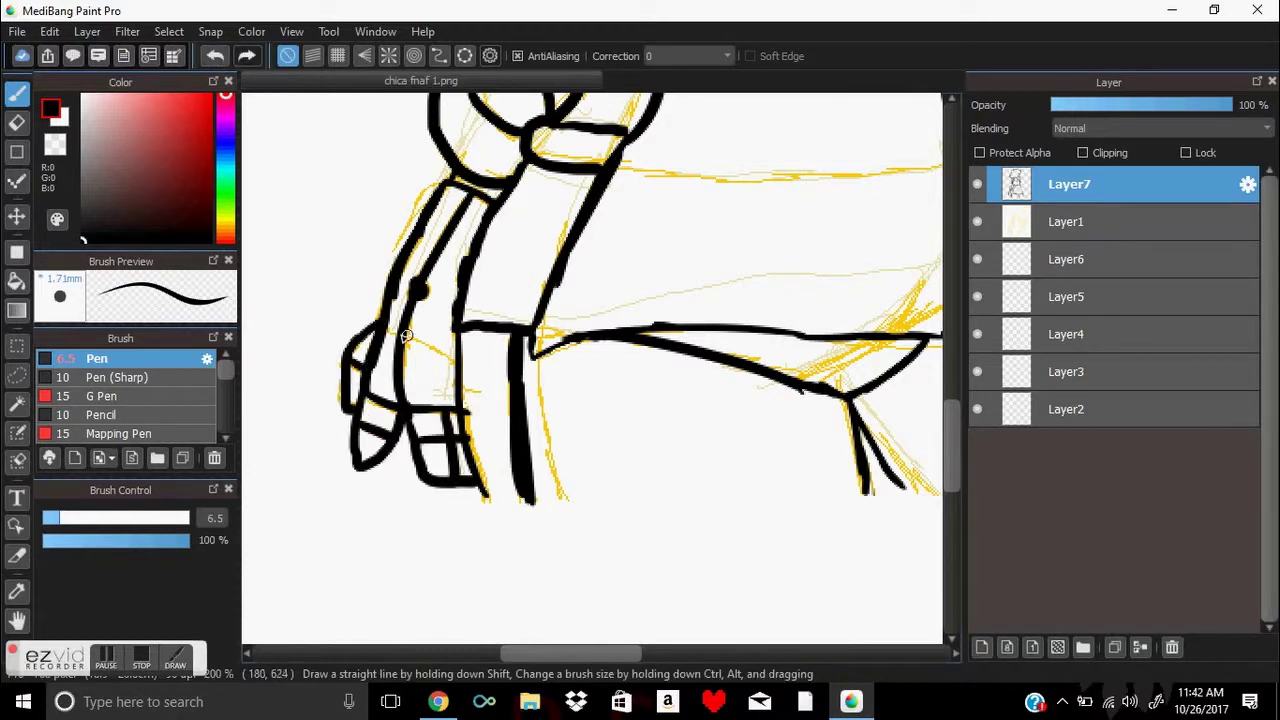
pyautogui.moveTo(406, 336); pyautogui.dragTo(466, 372)
pyautogui.press('e')
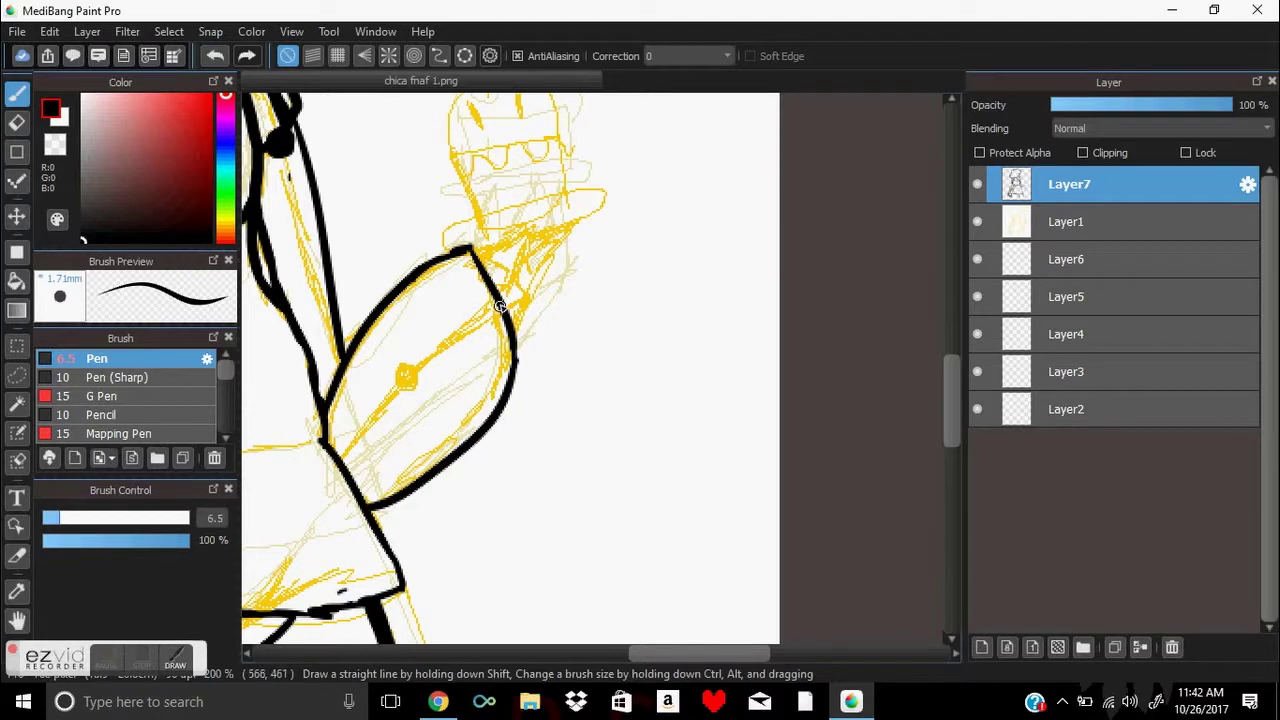
# Step: Ink the raised forearm's inner rod with a round joint dot and the crossed lines of the wrist
pyautogui.moveTo(508, 302); pyautogui.dragTo(340, 458)
pyautogui.click(400, 374)
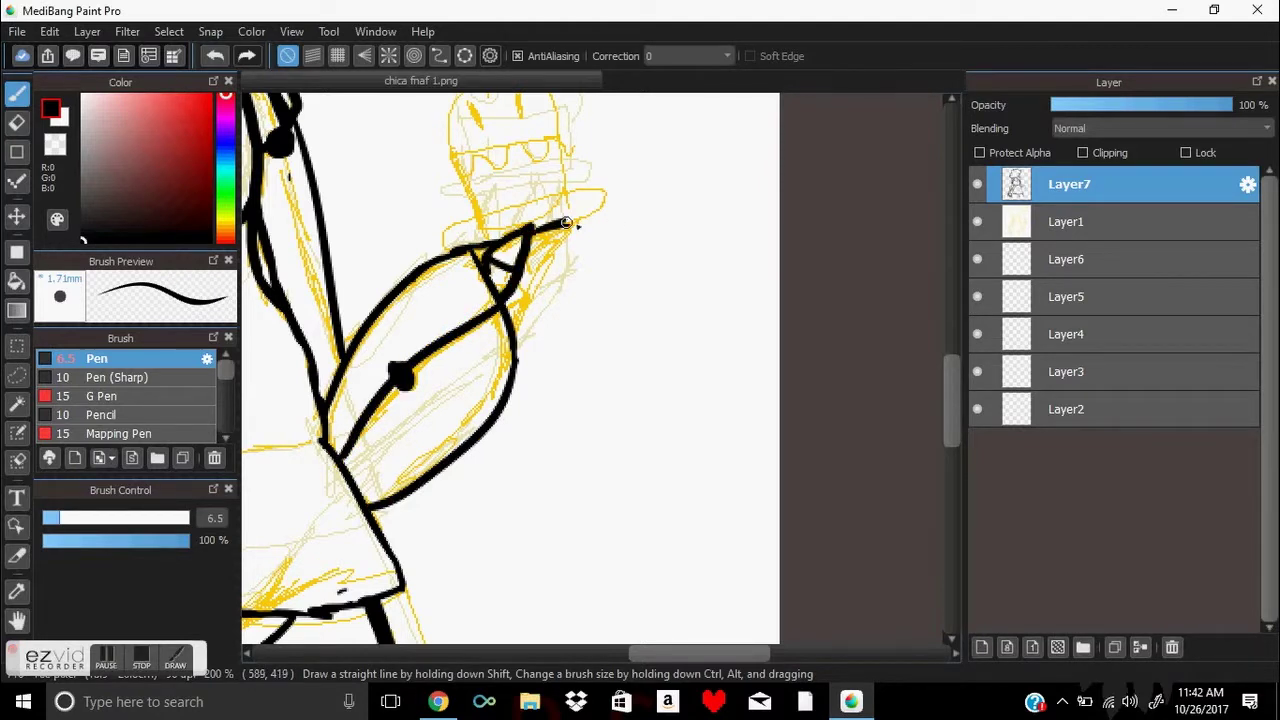
pyautogui.moveTo(535, 262)
pyautogui.mouseDown()
pyautogui.moveTo(568, 228)
pyautogui.moveTo(533, 240)
pyautogui.mouseUp()
pyautogui.hotkey('ctrl', 'z')
pyautogui.hotkey('ctrl', 'z')
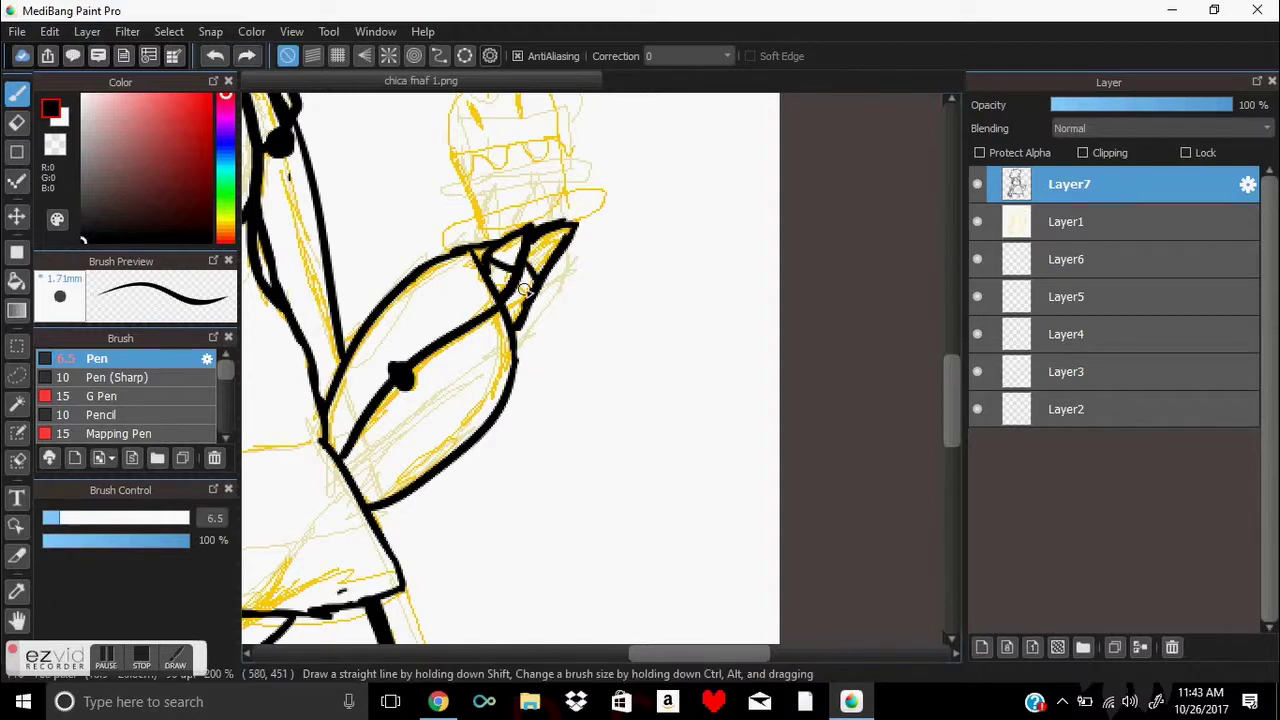
# Step: Add a new layer above the line art for the facial features
pyautogui.moveTo(661, 654); pyautogui.dragTo(565, 654)
pyautogui.moveTo(947, 402); pyautogui.dragTo(947, 302)
pyautogui.moveTo(492, 420)
pyautogui.mouseDown()
pyautogui.moveTo(351, 374)
pyautogui.moveTo(482, 432)
pyautogui.mouseUp()
pyautogui.press('w')
pyautogui.click(425, 362)
pyautogui.press('b')
pyautogui.hotkey('ctrl', 'shift', 'n')
pyautogui.scroll(-1, 565, 345)
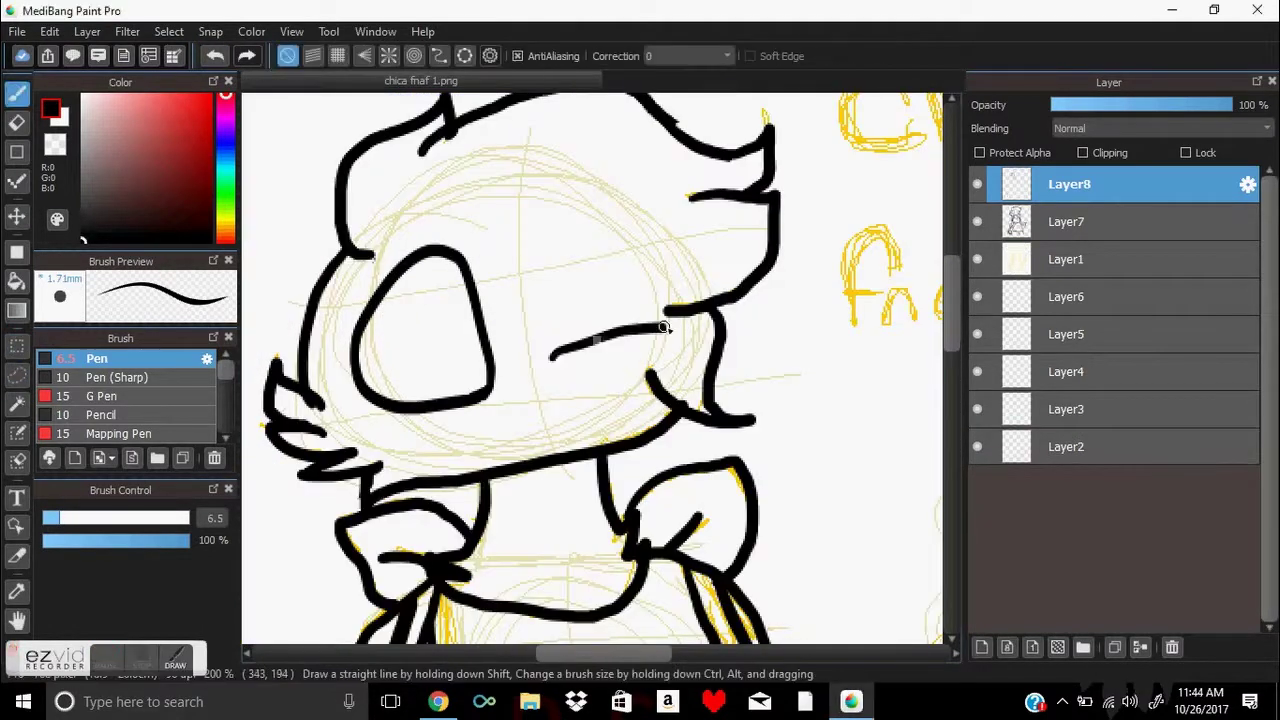
# Step: Ink the winking eye's curve, the lashes of both eyes, and the open eye's iris and pupil with its highlight
pyautogui.moveTo(551, 368); pyautogui.dragTo(670, 347)
pyautogui.moveTo(398, 272)
pyautogui.mouseDown()
pyautogui.moveTo(349, 348)
pyautogui.moveTo(331, 330)
pyautogui.moveTo(357, 296)
pyautogui.moveTo(340, 355)
pyautogui.mouseUp()
pyautogui.moveTo(430, 290); pyautogui.dragTo(455, 335)
pyautogui.hotkey('ctrl', 'z')
pyautogui.hotkey('ctrl', 'z')
pyautogui.moveTo(430, 283); pyautogui.dragTo(428, 285)
pyautogui.moveTo(418, 318); pyautogui.dragTo(432, 348)
pyautogui.click(205, 62)
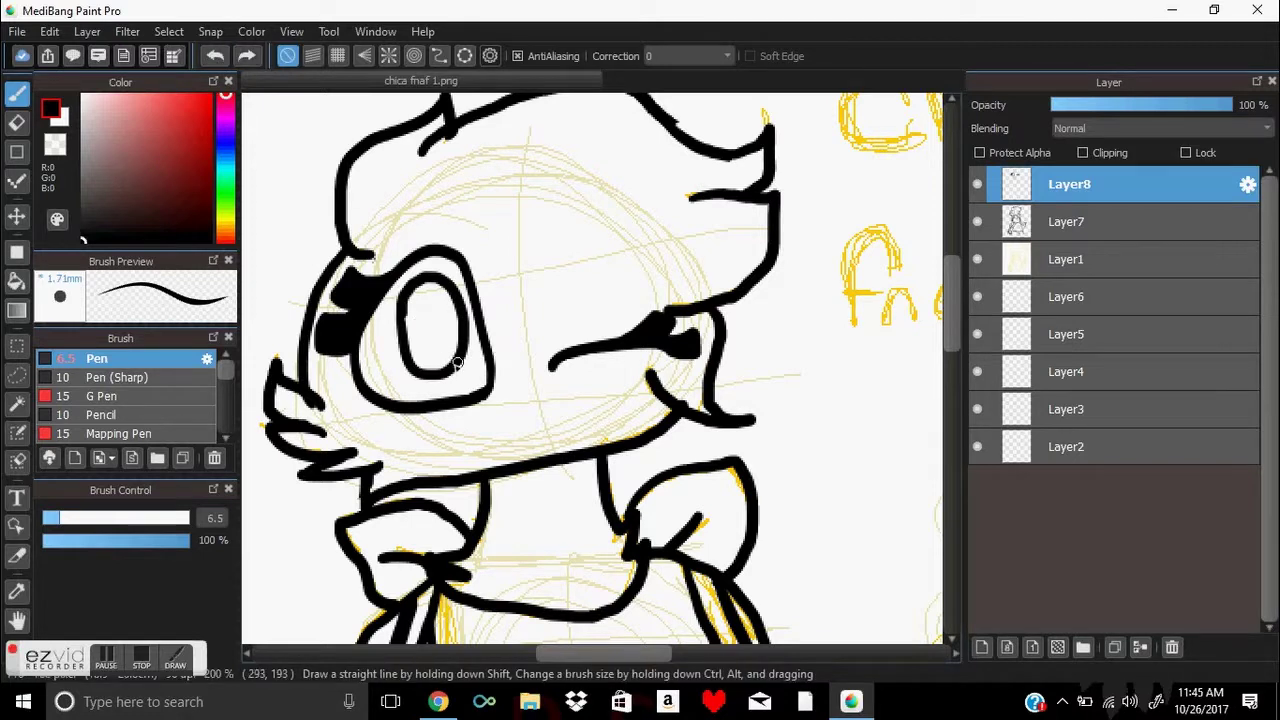
pyautogui.moveTo(430, 298); pyautogui.dragTo(426, 346)
pyautogui.moveTo(418, 322); pyautogui.dragTo(398, 336)
# Step: Ink the small oval beak and the arrow-shaped marks above both eyes
pyautogui.moveTo(578, 402)
pyautogui.mouseDown()
pyautogui.moveTo(507, 436)
pyautogui.moveTo(588, 414)
pyautogui.mouseUp()
pyautogui.hotkey('ctrl', 'z')
pyautogui.moveTo(386, 230); pyautogui.dragTo(458, 212)
pyautogui.moveTo(570, 242); pyautogui.dragTo(644, 238)
pyautogui.moveTo(602, 198); pyautogui.dragTo(622, 334)
pyautogui.moveTo(424, 192); pyautogui.dragTo(428, 244)
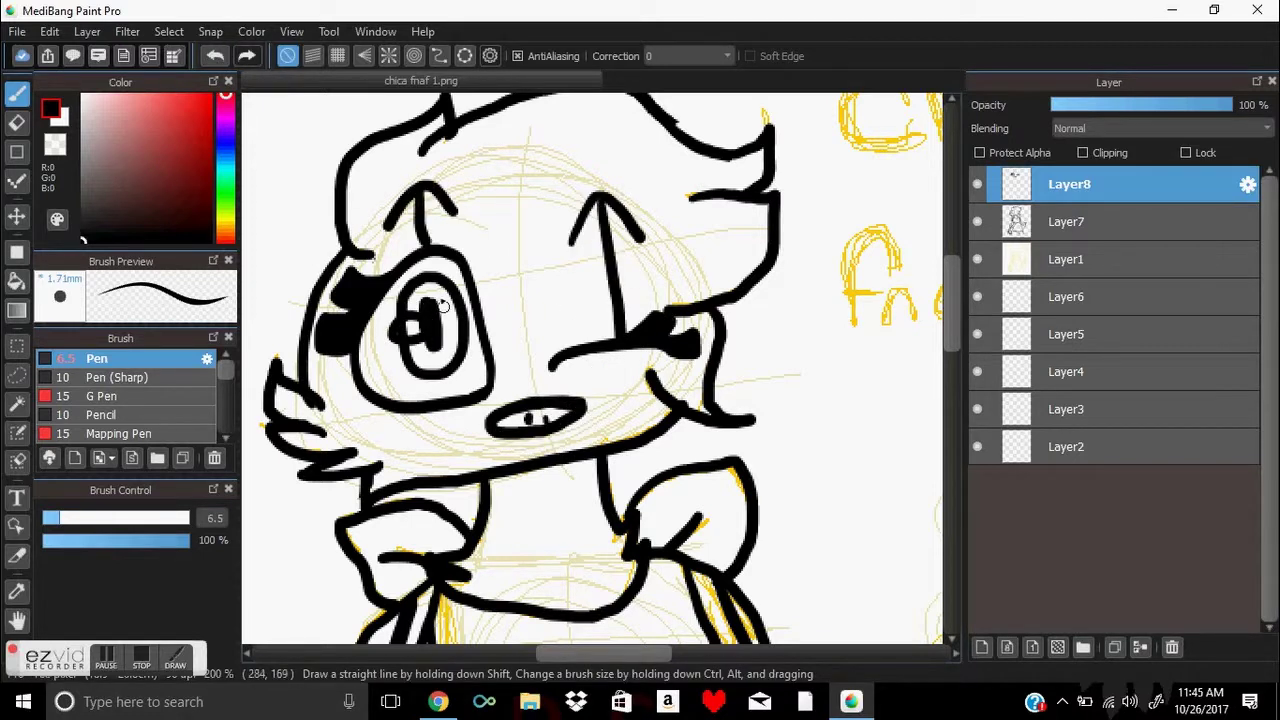
# Step: Paint a pure red blush mark on each cheek
pyautogui.scroll(-3, 607, 222)
pyautogui.hotkey('ctrl', 'z')
pyautogui.moveTo(396, 308); pyautogui.dragTo(438, 310)
pyautogui.moveTo(612, 258); pyautogui.dragTo(638, 248)
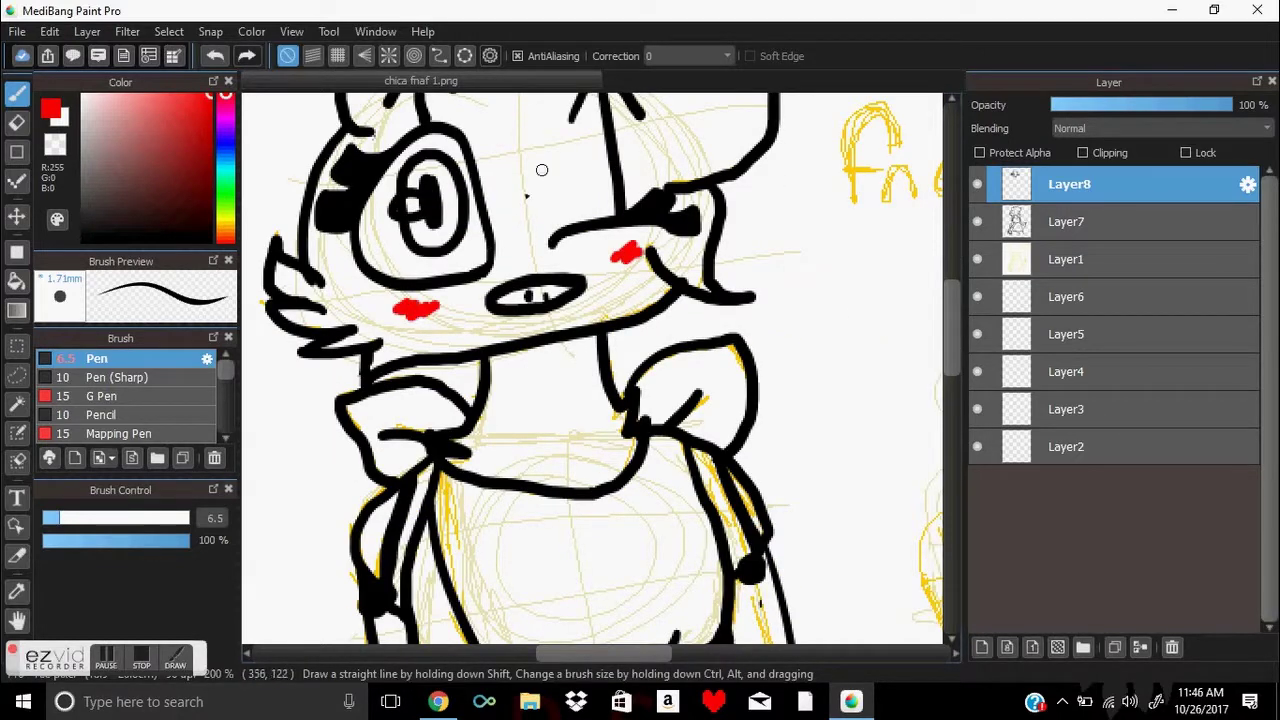
# Step: Merge the face layer into the line art layer, and trim and re-ink the cheek tuft in black
pyautogui.press('e')
pyautogui.click(1155, 648)
pyautogui.scroll(5, 771, 286)
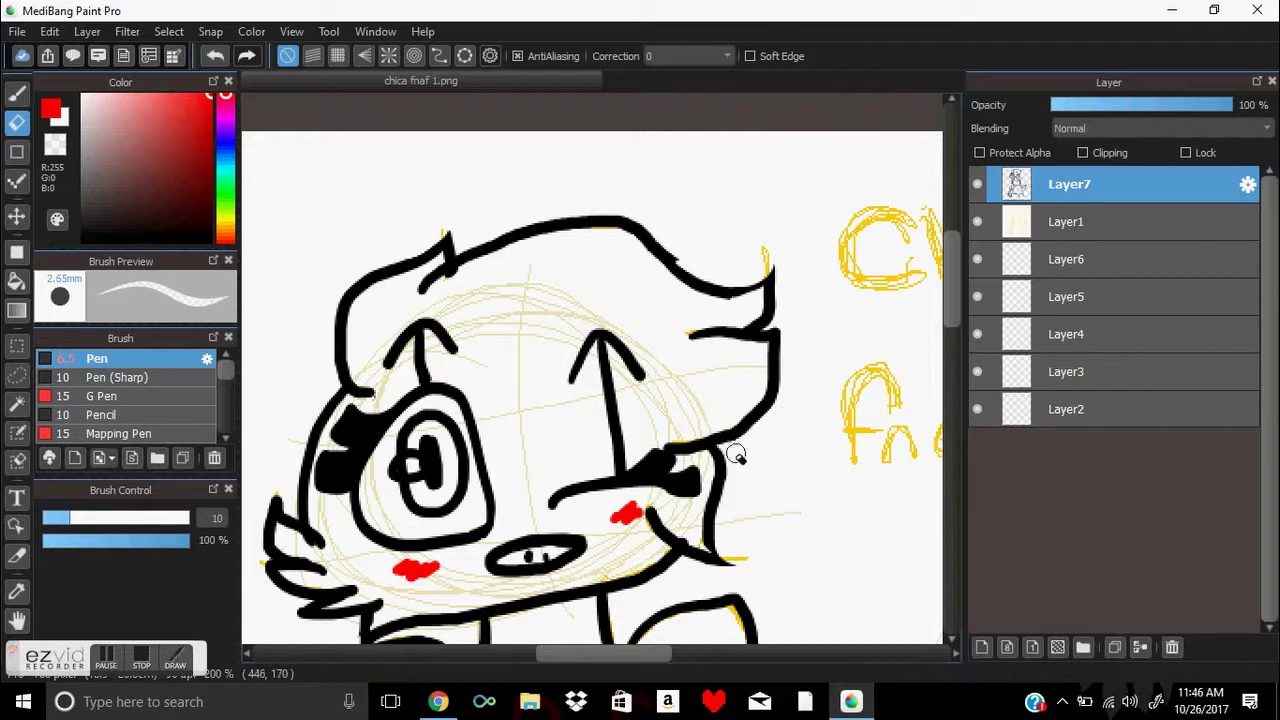
pyautogui.scroll(-3, 306, 400)
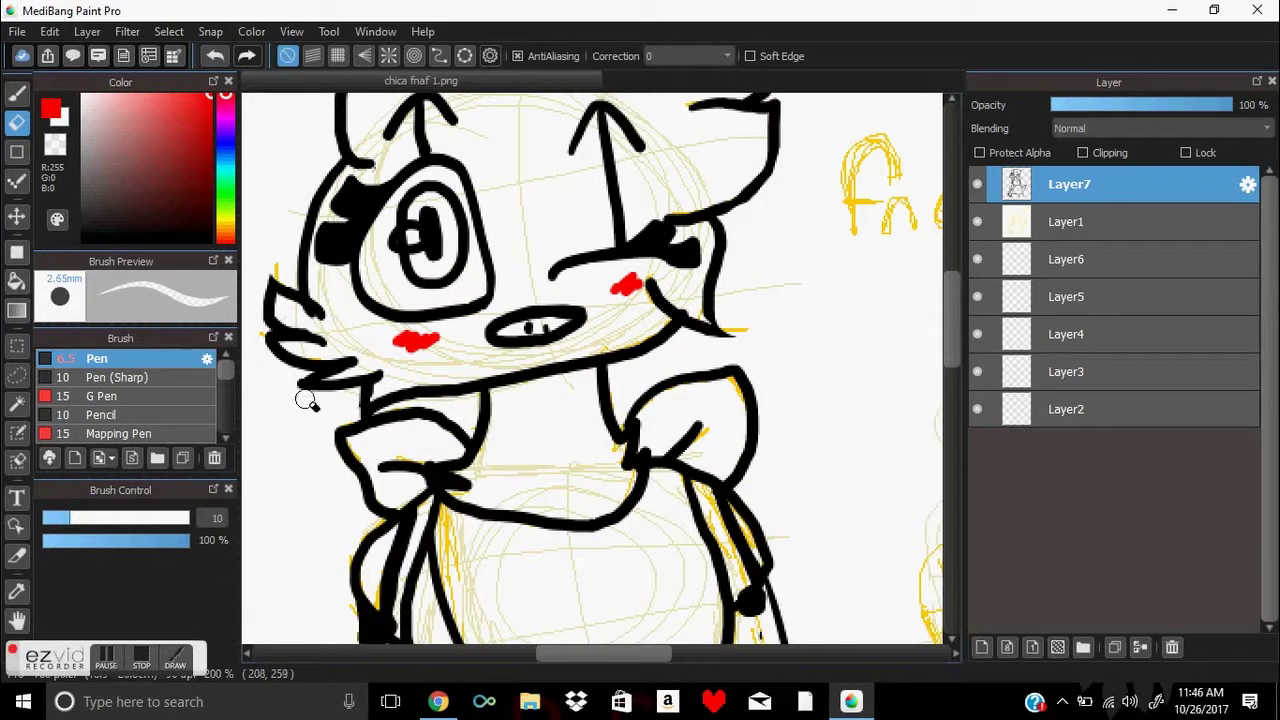
pyautogui.press('b')
pyautogui.keyDown('alt'); pyautogui.click(652, 296); pyautogui.keyUp('alt')
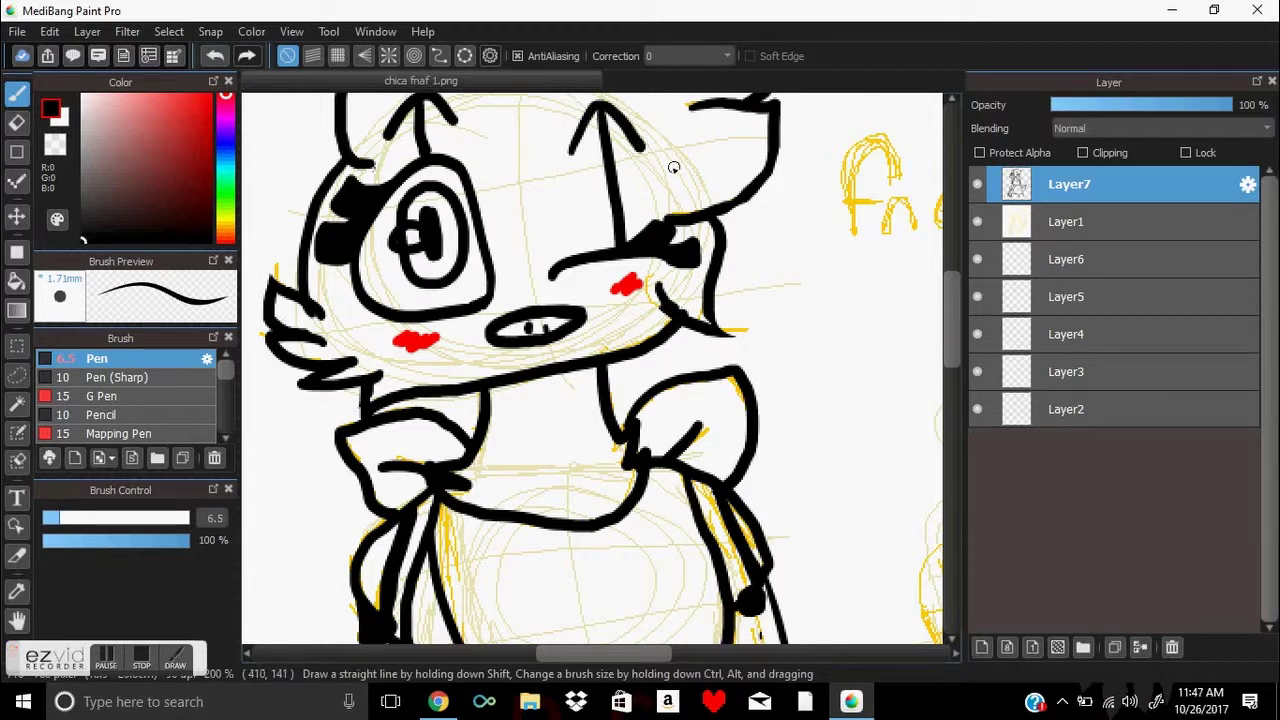
# Step: Make the sketch layer Layer1 active and ink the plate and rounded cupcake outline above the raised hand
pyautogui.click(1066, 221)
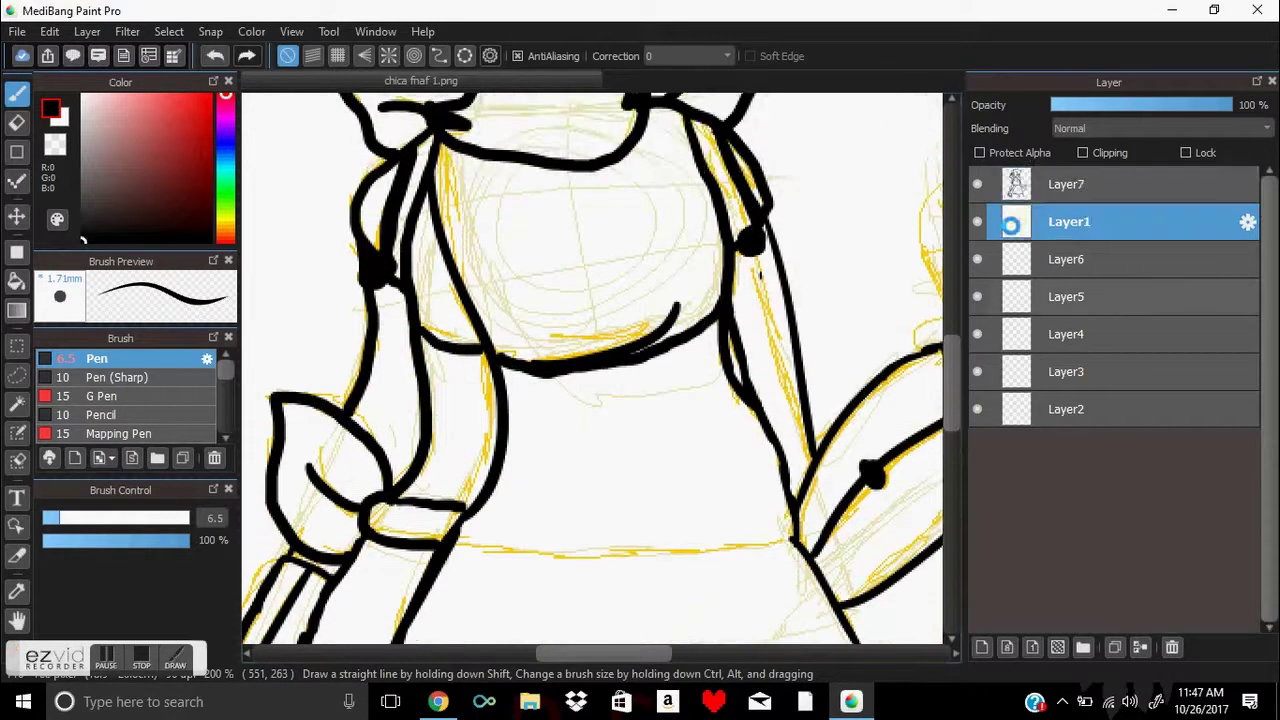
pyautogui.click(1172, 647)
pyautogui.scroll(2, 590, 370)
pyautogui.press('e')
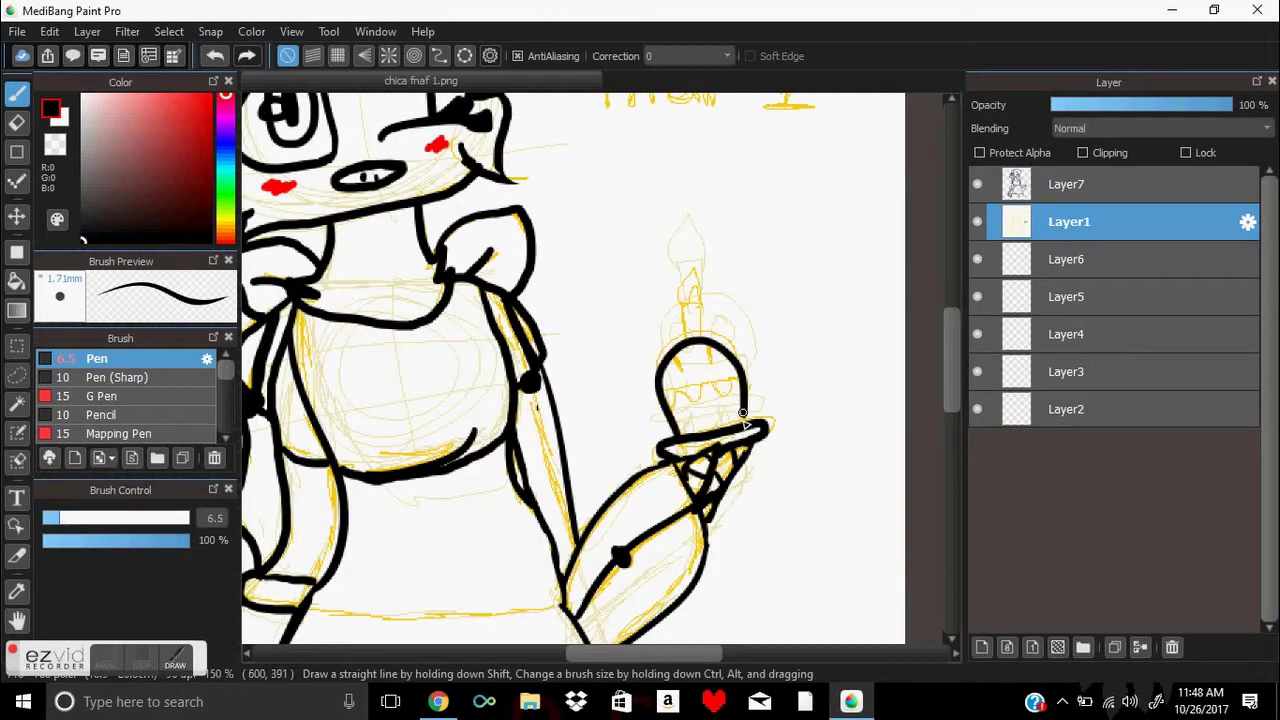
# Step: Ink the cupcake's wavy frosting, eyes and candle with its flame, undoing misplaced strokes
pyautogui.moveTo(672, 405); pyautogui.dragTo(745, 390)
pyautogui.hotkey('ctrl', 'z')
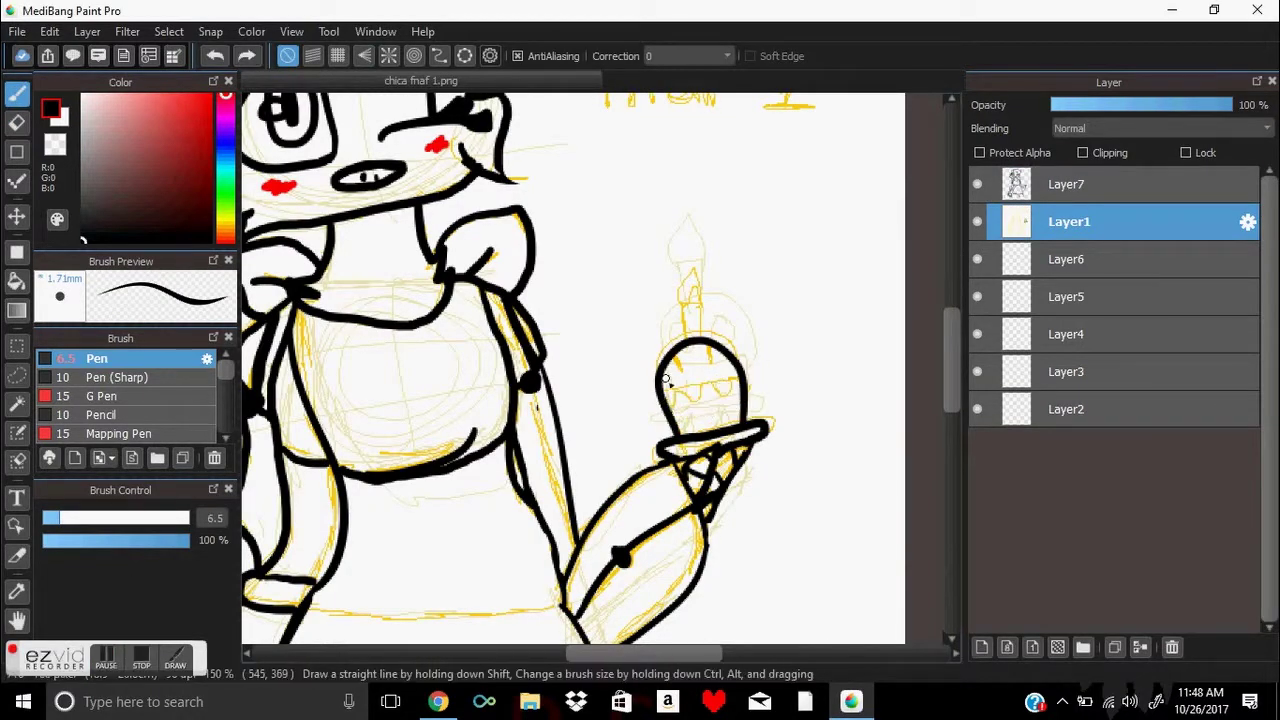
pyautogui.moveTo(684, 341)
pyautogui.mouseDown()
pyautogui.moveTo(696, 300)
pyautogui.moveTo(682, 306)
pyautogui.moveTo(676, 280)
pyautogui.mouseUp()
pyautogui.hotkey('ctrl', 'z')
pyautogui.moveTo(666, 306); pyautogui.dragTo(698, 304)
pyautogui.hotkey('ctrl', 'z')
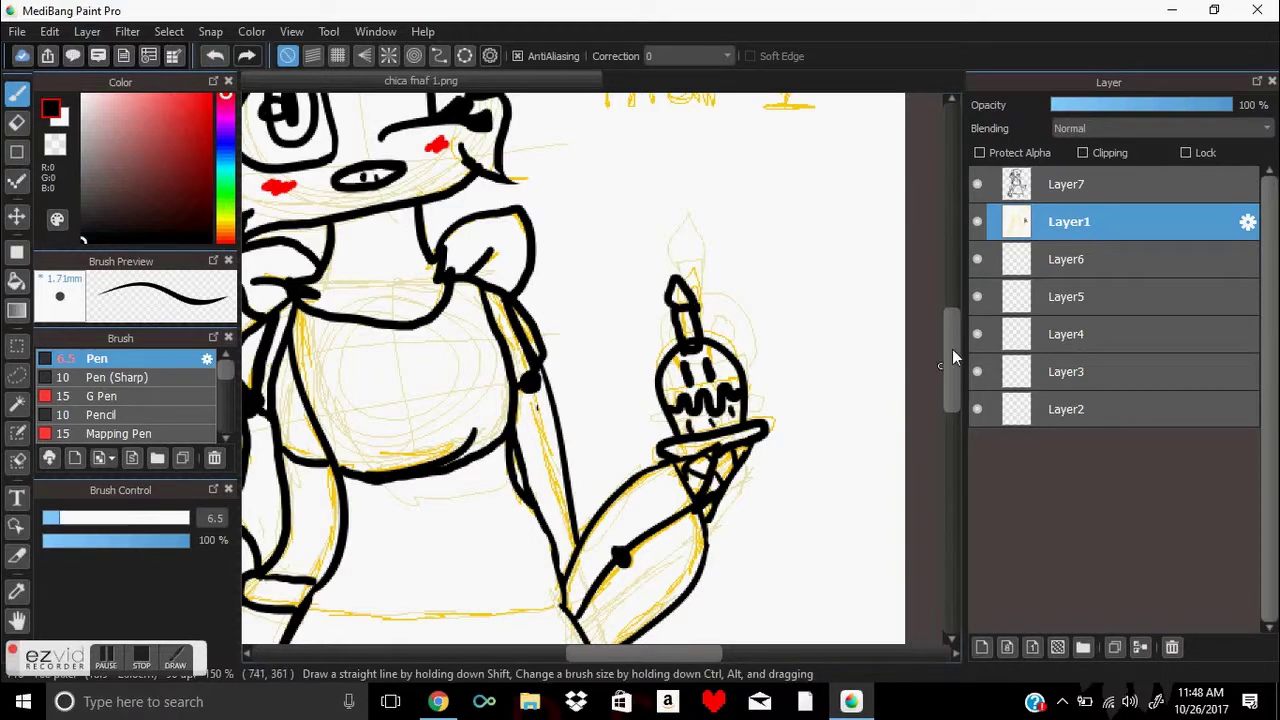
# Step: Erase the yellow sketch lines across the canvas, leaving only the black line art
pyautogui.moveTo(952, 357); pyautogui.dragTo(952, 407)
pyautogui.moveTo(631, 654); pyautogui.dragTo(591, 654)
pyautogui.hotkey('ctrl', 'z')
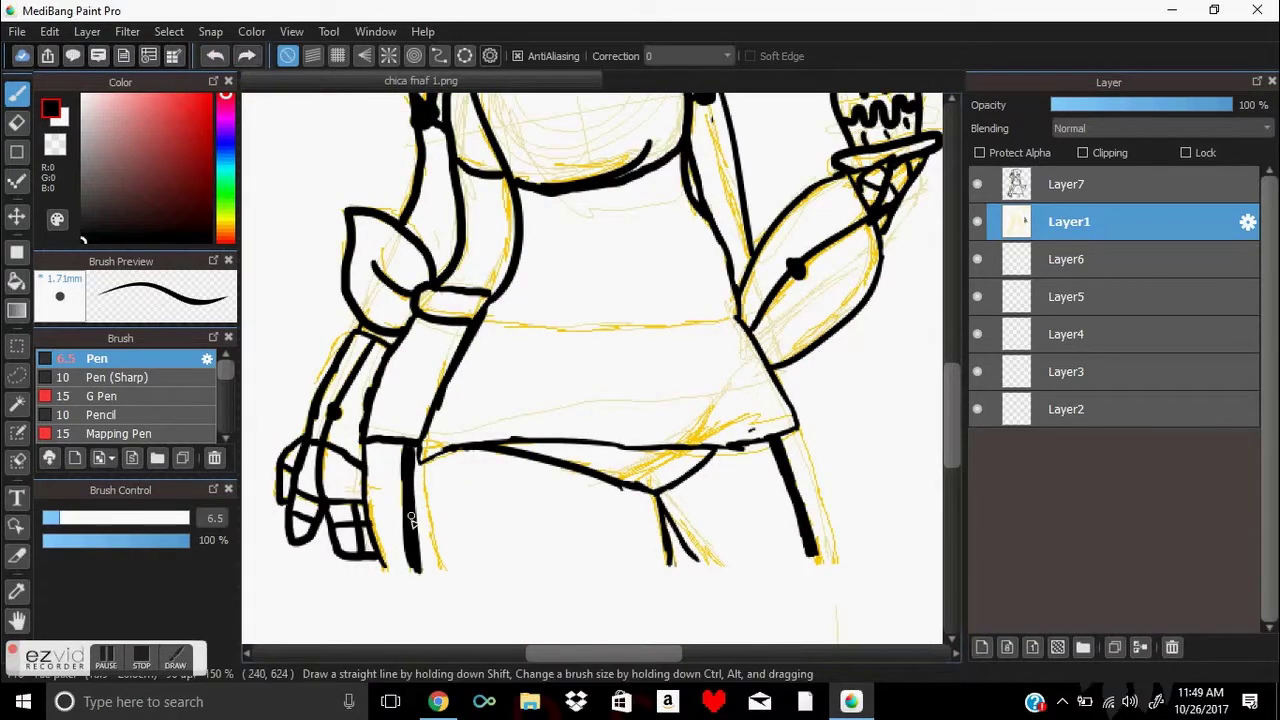
pyautogui.scroll(5, 406, 519)
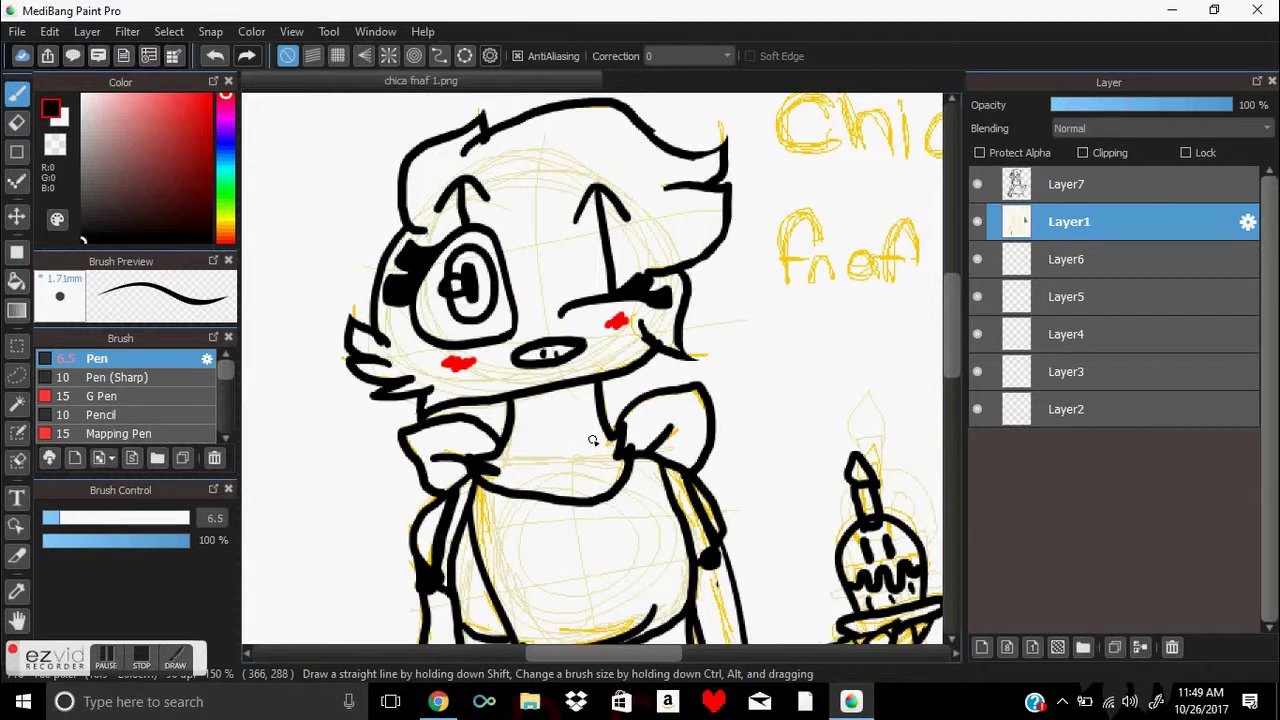
pyautogui.press('e')
pyautogui.scroll(-2, 750, 158)
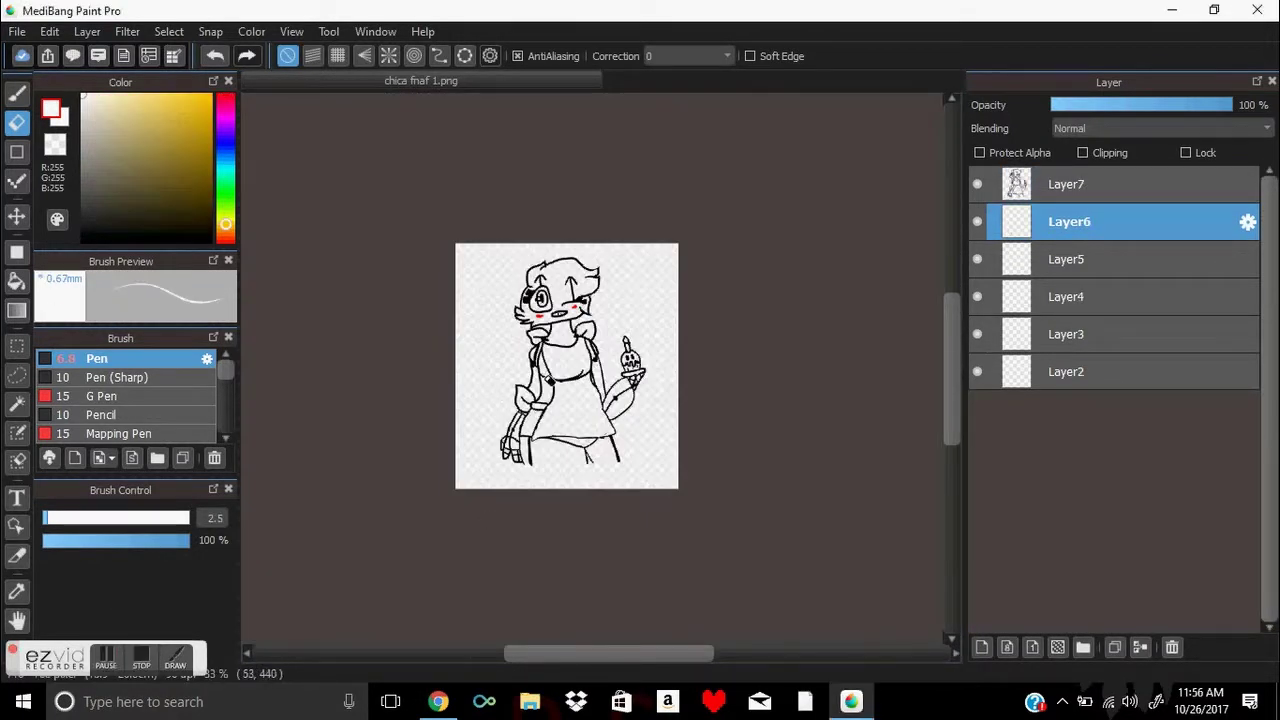
# Step: Pick the orange palette swatch (RGB 255, 168, 100) and colour the beak on Layer5
pyautogui.hotkey('ctrl', '+')
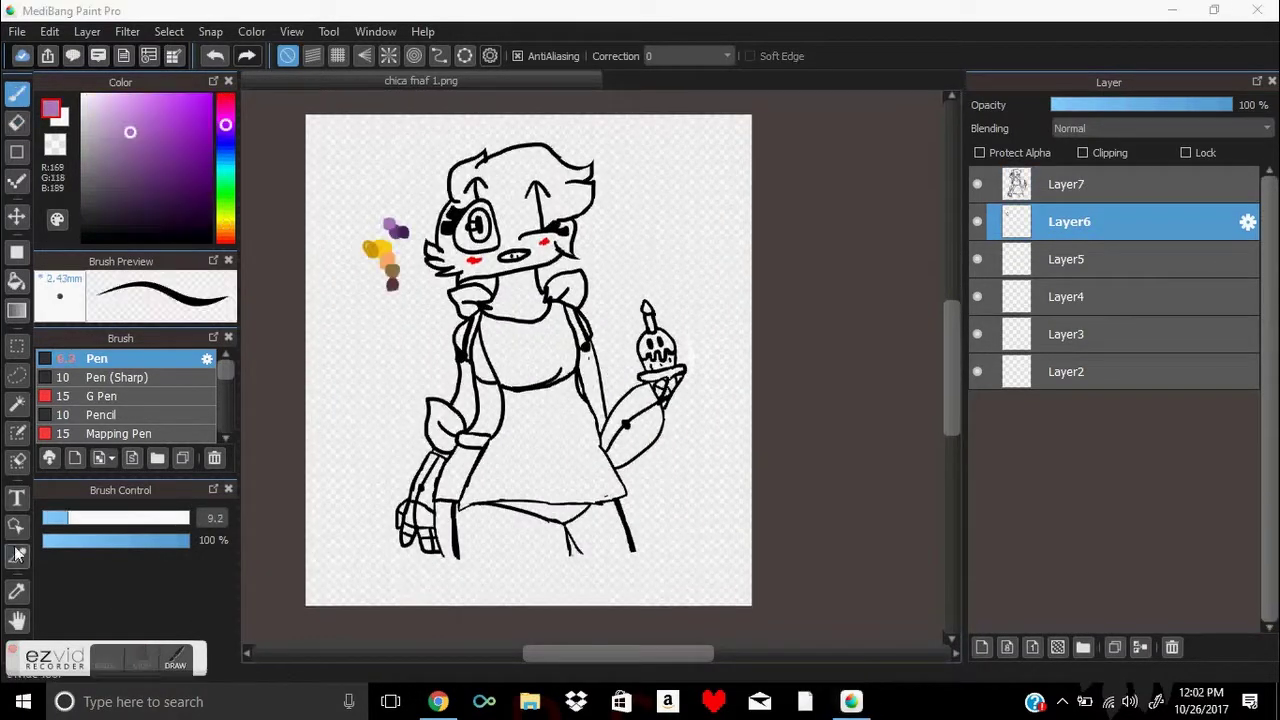
pyautogui.press('alt')
pyautogui.click(393, 253)
pyautogui.click(1069, 259)
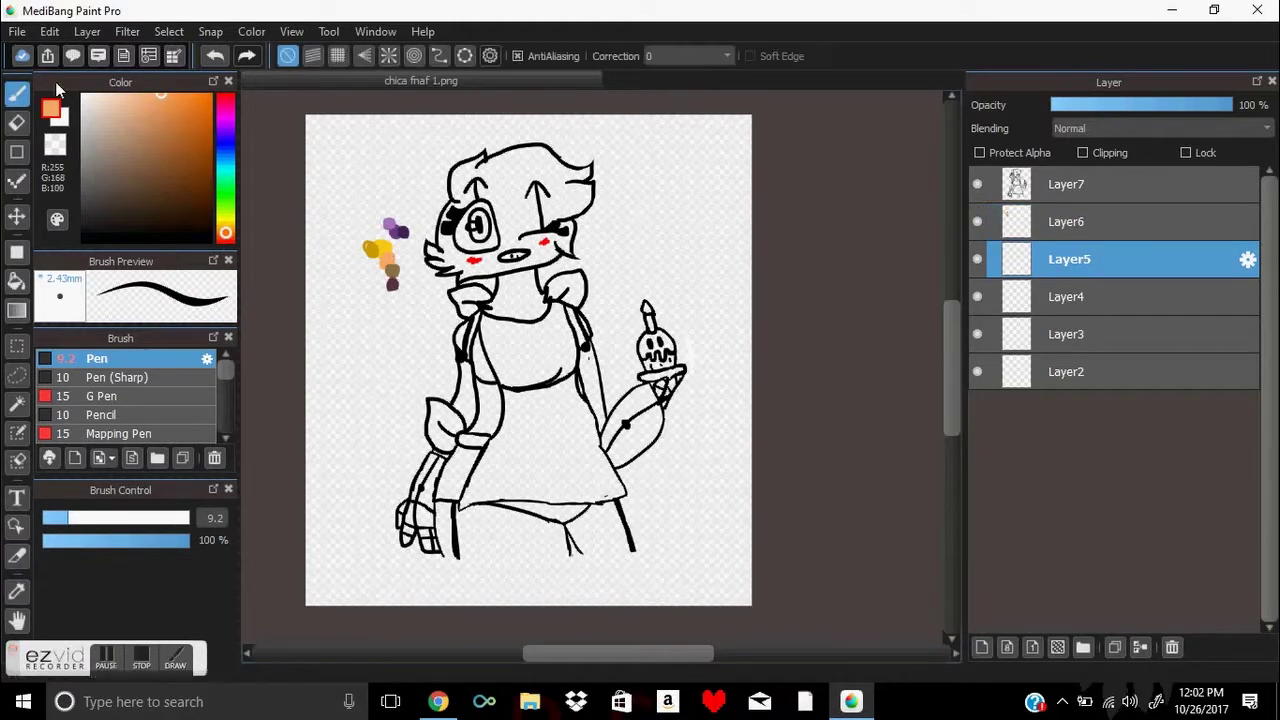
pyautogui.hotkey('ctrl', '+')
pyautogui.moveTo(565, 310)
pyautogui.mouseDown()
pyautogui.moveTo(643, 321)
pyautogui.moveTo(614, 358)
pyautogui.mouseUp()
# Step: Pick the yellow swatch (RGB 252, 200, 16) and paint along the hair, face and neck outlines on a new layer
pyautogui.press('alt')
pyautogui.click(330, 265)
pyautogui.click(981, 647)
pyautogui.moveTo(550, 205)
pyautogui.mouseDown()
pyautogui.moveTo(500, 320)
pyautogui.moveTo(540, 410)
pyautogui.moveTo(705, 400)
pyautogui.mouseUp()
pyautogui.moveTo(640, 518)
pyautogui.mouseDown()
pyautogui.moveTo(793, 487)
pyautogui.moveTo(690, 480)
pyautogui.moveTo(703, 537)
pyautogui.moveTo(676, 478)
pyautogui.moveTo(860, 320)
pyautogui.moveTo(664, 507)
pyautogui.mouseUp()
pyautogui.moveTo(560, 240)
pyautogui.mouseDown()
pyautogui.moveTo(650, 200)
pyautogui.moveTo(860, 190)
pyautogui.mouseUp()
pyautogui.moveTo(700, 300); pyautogui.dragTo(811, 243)
pyautogui.moveTo(860, 230); pyautogui.dragTo(818, 250)
pyautogui.moveTo(772, 295); pyautogui.dragTo(850, 375)
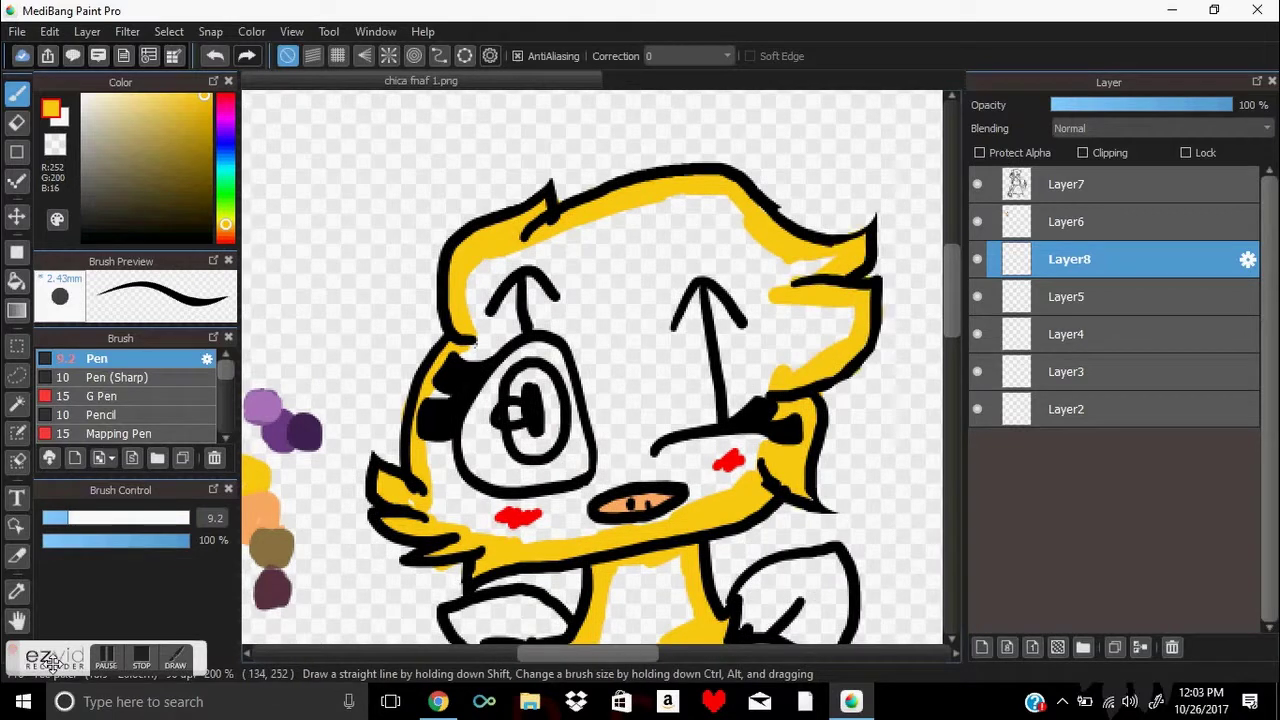
# Step: Paint yellow around both eyes and flood-fill the remaining face, hair and neck areas with the same yellow
pyautogui.moveTo(477, 357)
pyautogui.mouseDown()
pyautogui.moveTo(563, 491)
pyautogui.moveTo(751, 414)
pyautogui.mouseUp()
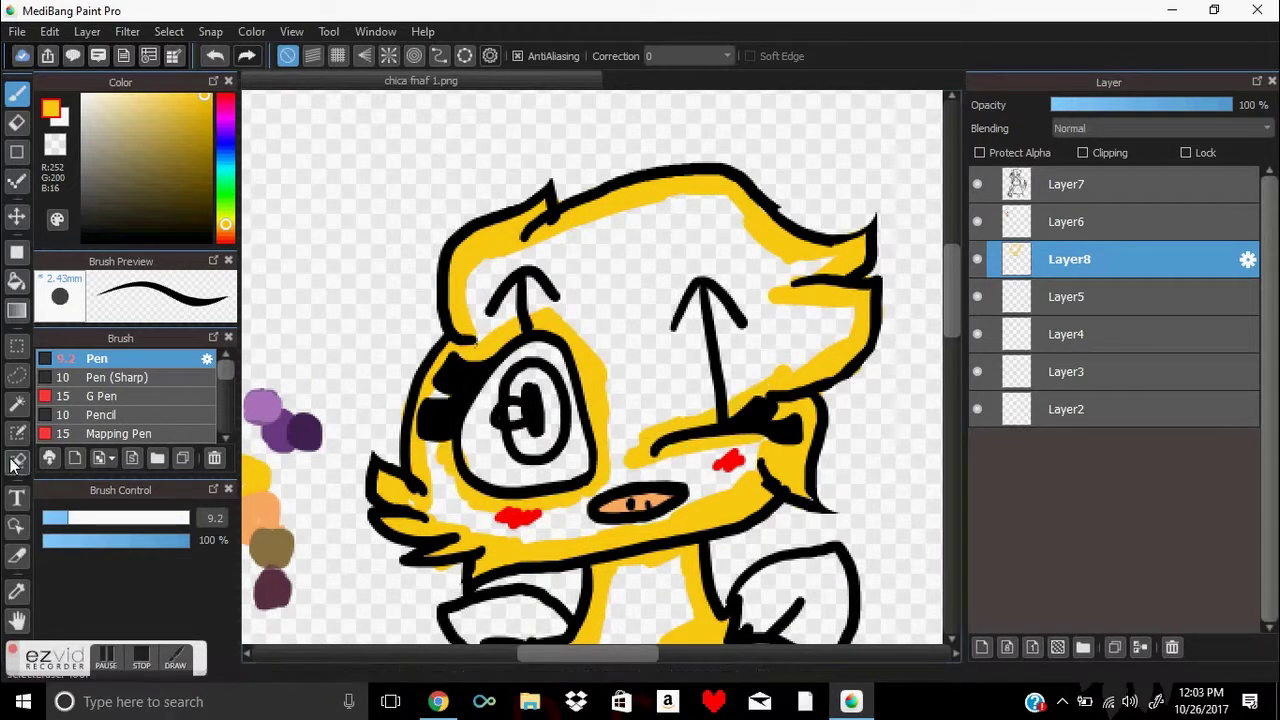
pyautogui.press('e')
pyautogui.press('b')
pyautogui.press('e')
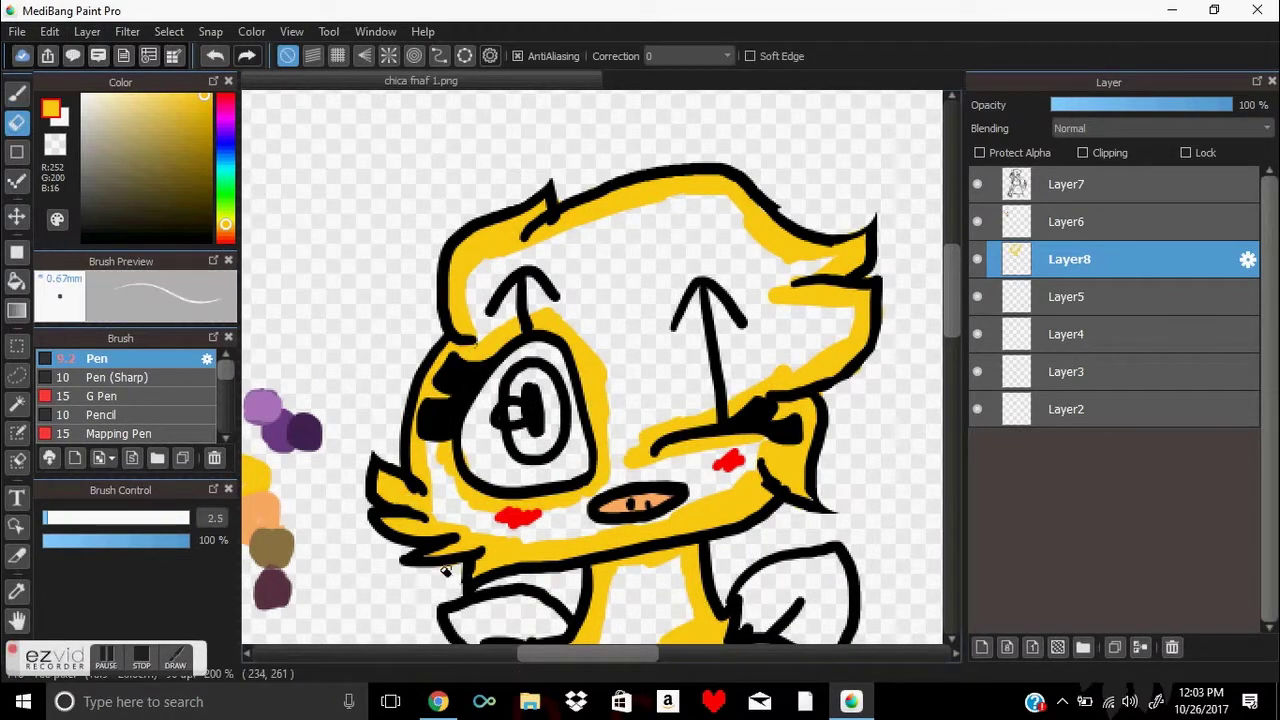
pyautogui.press('g')
pyautogui.click(600, 520)
pyautogui.moveTo(600, 517); pyautogui.dragTo(585, 330)
pyautogui.press('b')
pyautogui.press('e')
pyautogui.press('b')
pyautogui.press('e')
# Step: Paint yellow along the inside edges of both arms and the sides of the torso
pyautogui.moveTo(952, 330); pyautogui.dragTo(957, 377)
pyautogui.press('b')
pyautogui.moveTo(483, 252)
pyautogui.mouseDown()
pyautogui.moveTo(443, 529)
pyautogui.moveTo(563, 509)
pyautogui.moveTo(497, 258)
pyautogui.mouseUp()
pyautogui.moveTo(778, 210)
pyautogui.mouseDown()
pyautogui.moveTo(812, 419)
pyautogui.moveTo(870, 430)
pyautogui.moveTo(830, 255)
pyautogui.mouseUp()
pyautogui.press('e')
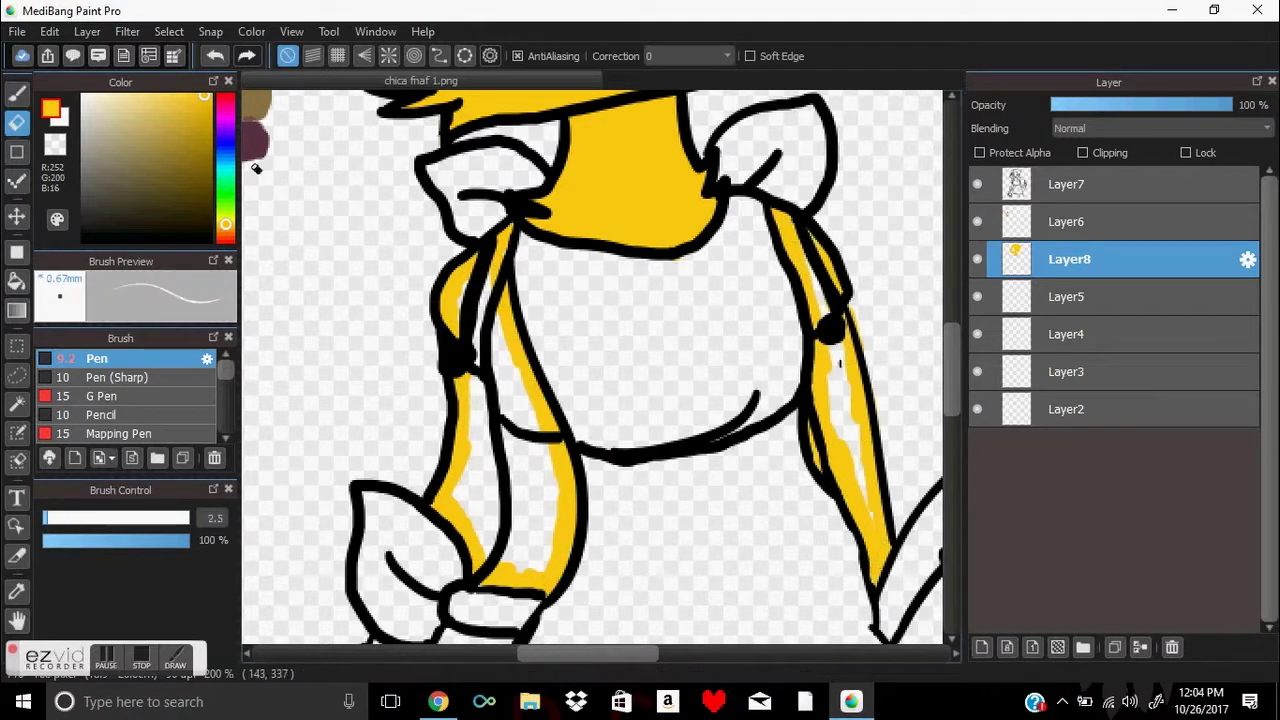
# Step: Flood-fill the unpainted gaps inside both arms with yellow
pyautogui.press('b')
pyautogui.press('g')
pyautogui.click(514, 374)
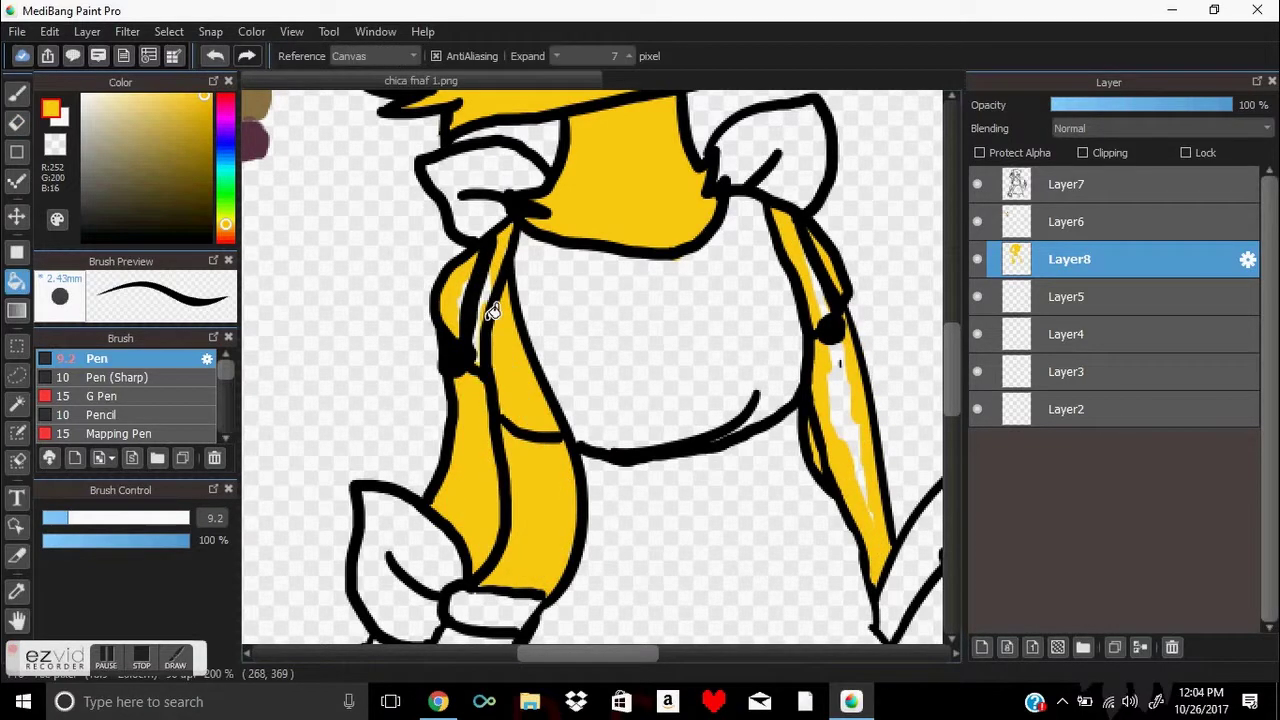
pyautogui.click(845, 420)
# Step: Paint yellow along the bottom edge of the legs and around the inside edges of the thigh beneath the cupcake arm
pyautogui.click(15, 100)
pyautogui.moveTo(950, 365); pyautogui.dragTo(950, 440)
pyautogui.moveTo(388, 422)
pyautogui.mouseDown()
pyautogui.moveTo(383, 467)
pyautogui.moveTo(518, 578)
pyautogui.moveTo(784, 578)
pyautogui.mouseUp()
pyautogui.moveTo(650, 653); pyautogui.dragTo(710, 653)
pyautogui.moveTo(543, 543); pyautogui.dragTo(683, 527)
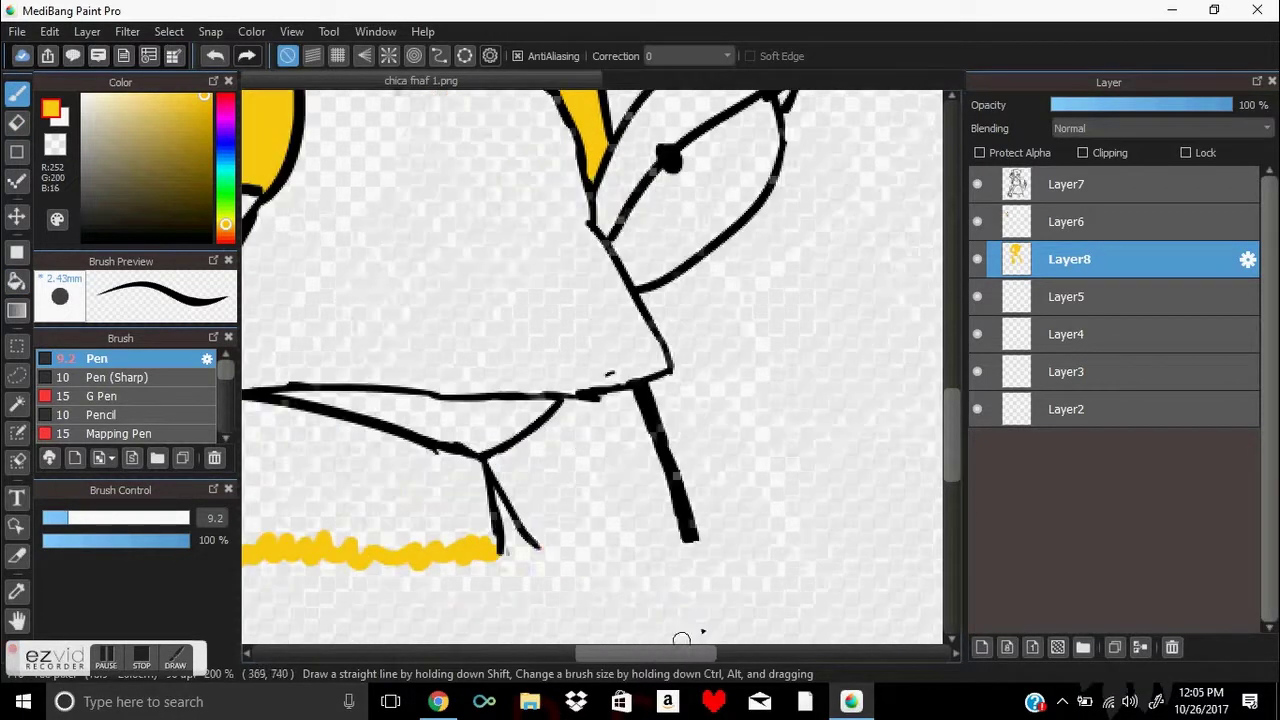
pyautogui.moveTo(527, 520)
pyautogui.mouseDown()
pyautogui.moveTo(625, 395)
pyautogui.moveTo(484, 530)
pyautogui.mouseUp()
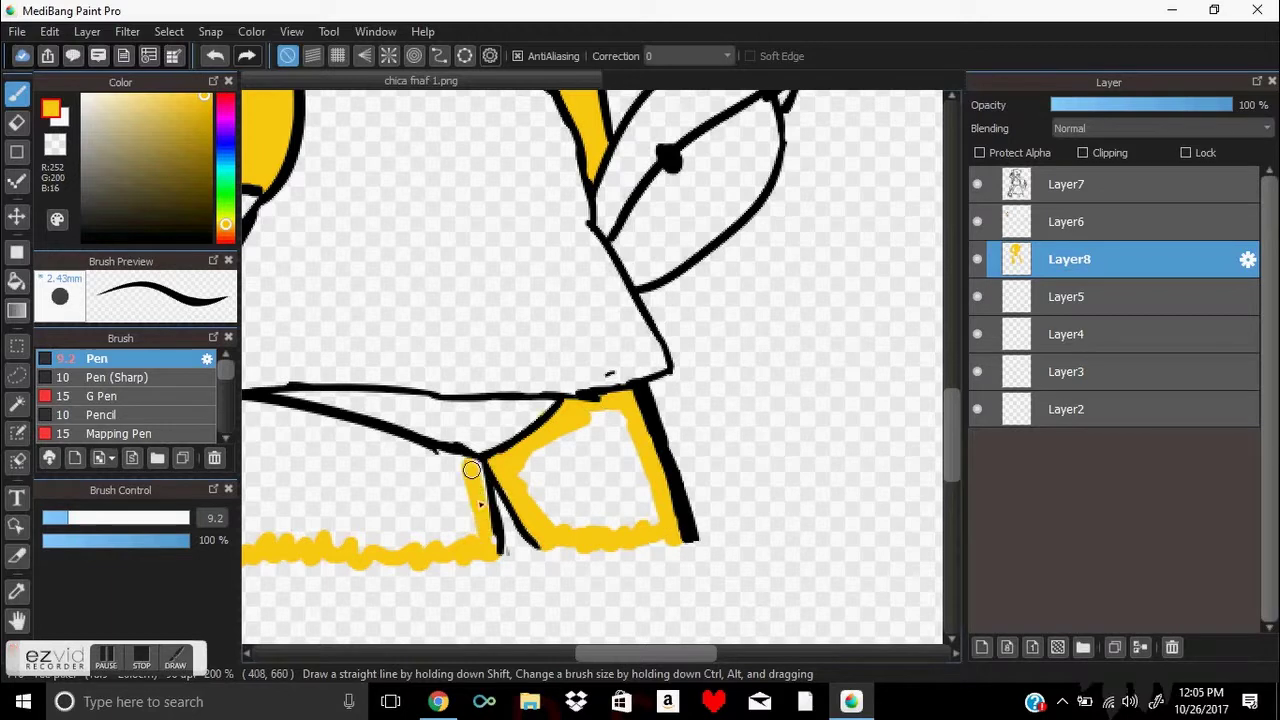
# Step: Paint and flood-fill the other leg with yellow, and colour the fingers of both hands in the same yellow
pyautogui.moveTo(630, 655); pyautogui.dragTo(570, 655)
pyautogui.moveTo(455, 412)
pyautogui.mouseDown()
pyautogui.moveTo(509, 409)
pyautogui.moveTo(690, 455)
pyautogui.mouseUp()
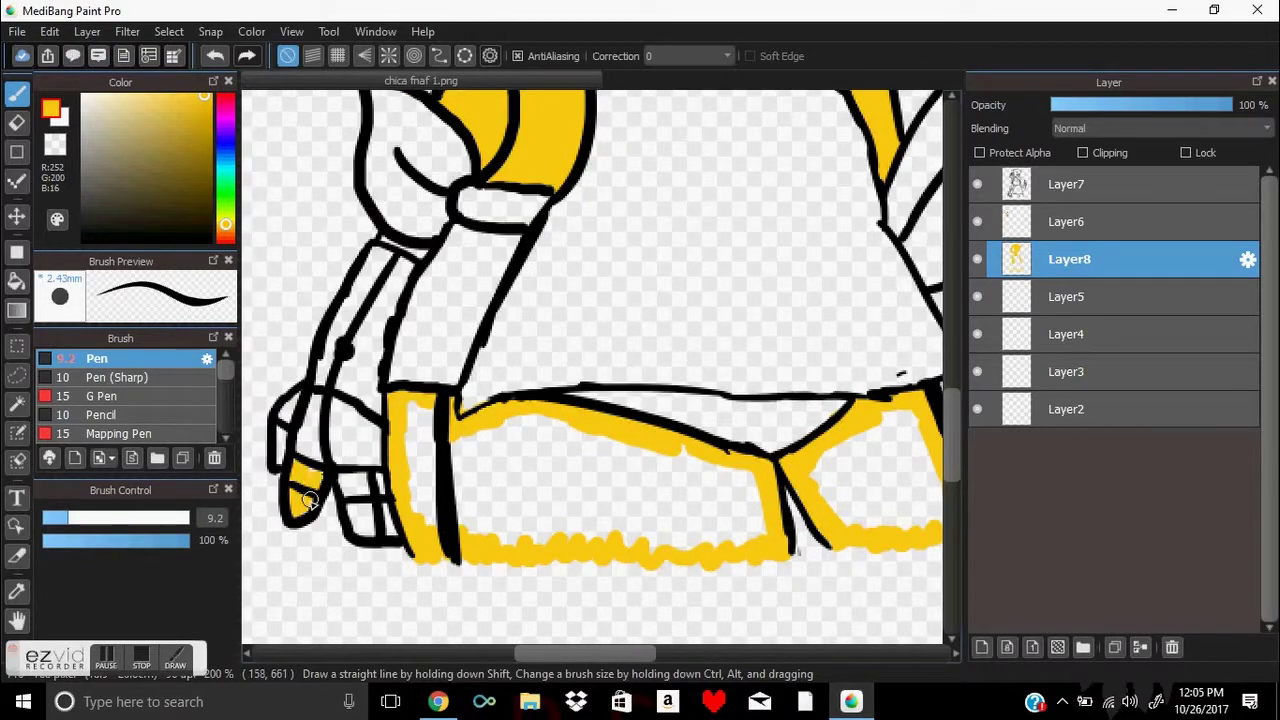
pyautogui.moveTo(381, 521); pyautogui.dragTo(349, 479)
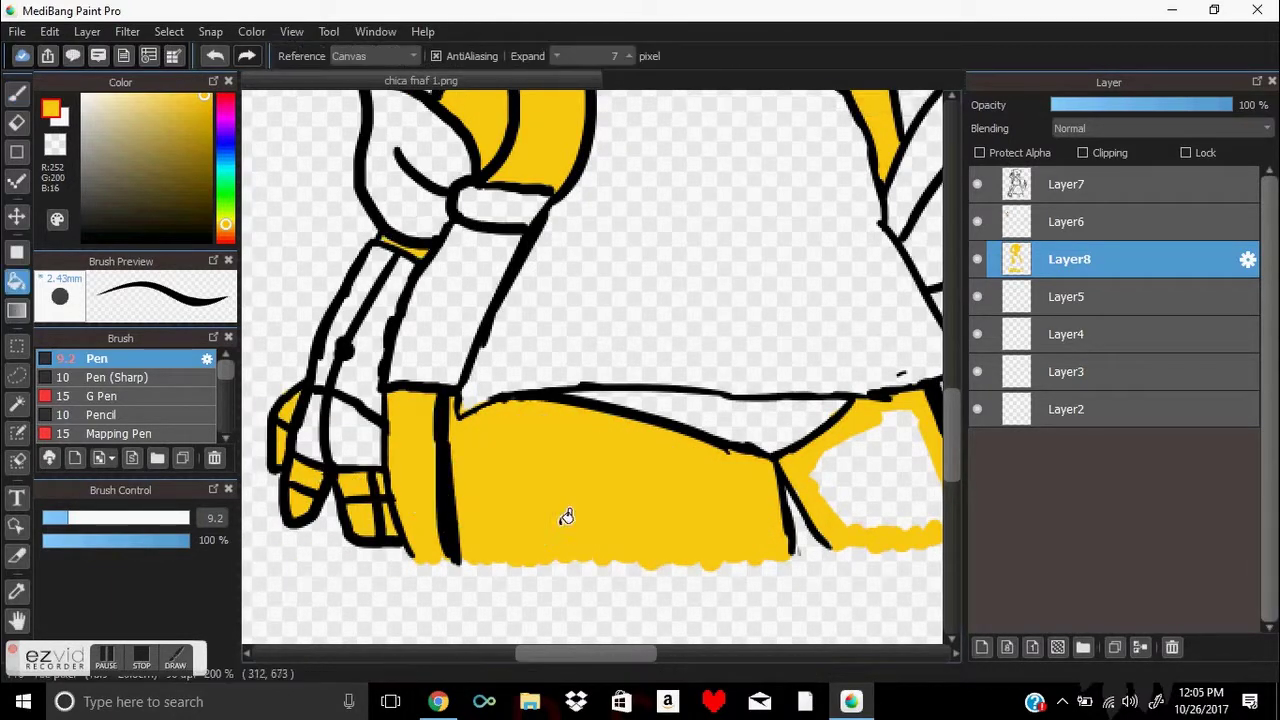
pyautogui.scroll(5, 586, 471)
pyautogui.hscroll(3, 748, 358)
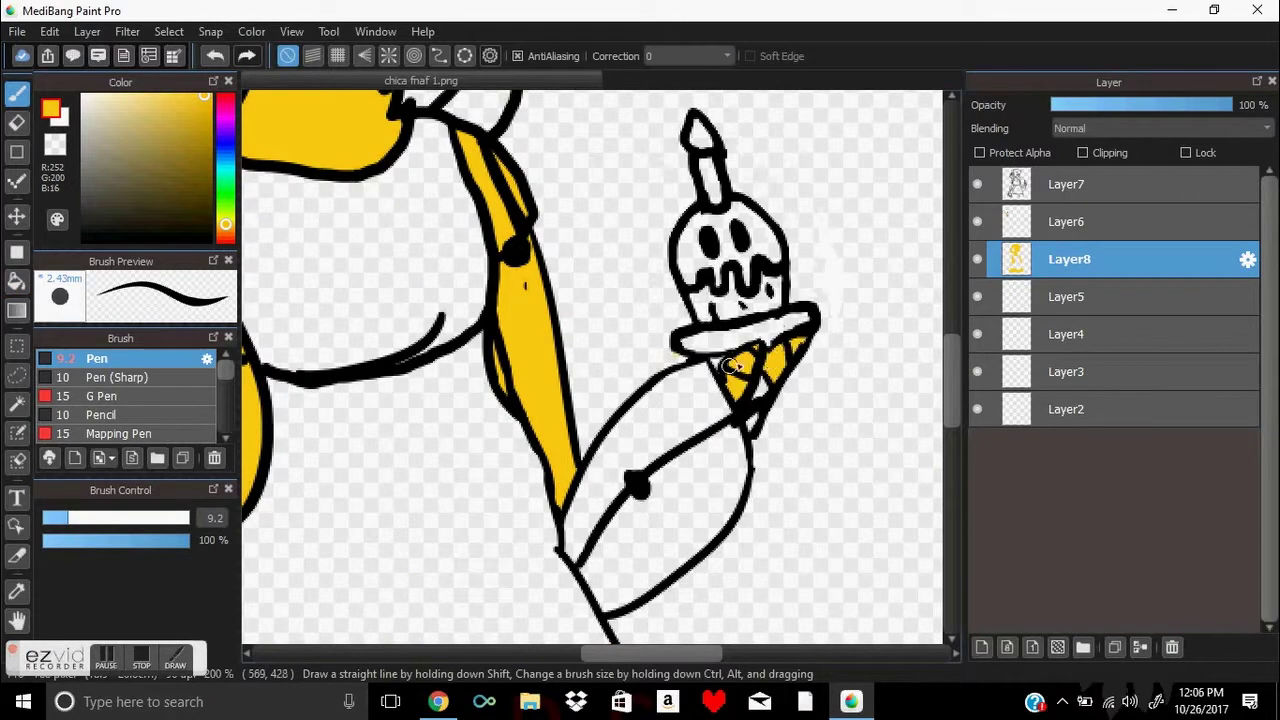
# Step: Add a new layer directly above Layer6
pyautogui.scroll(8, 948, 379)
pyautogui.hscroll(-1, 700, 350)
pyautogui.click(1083, 152)
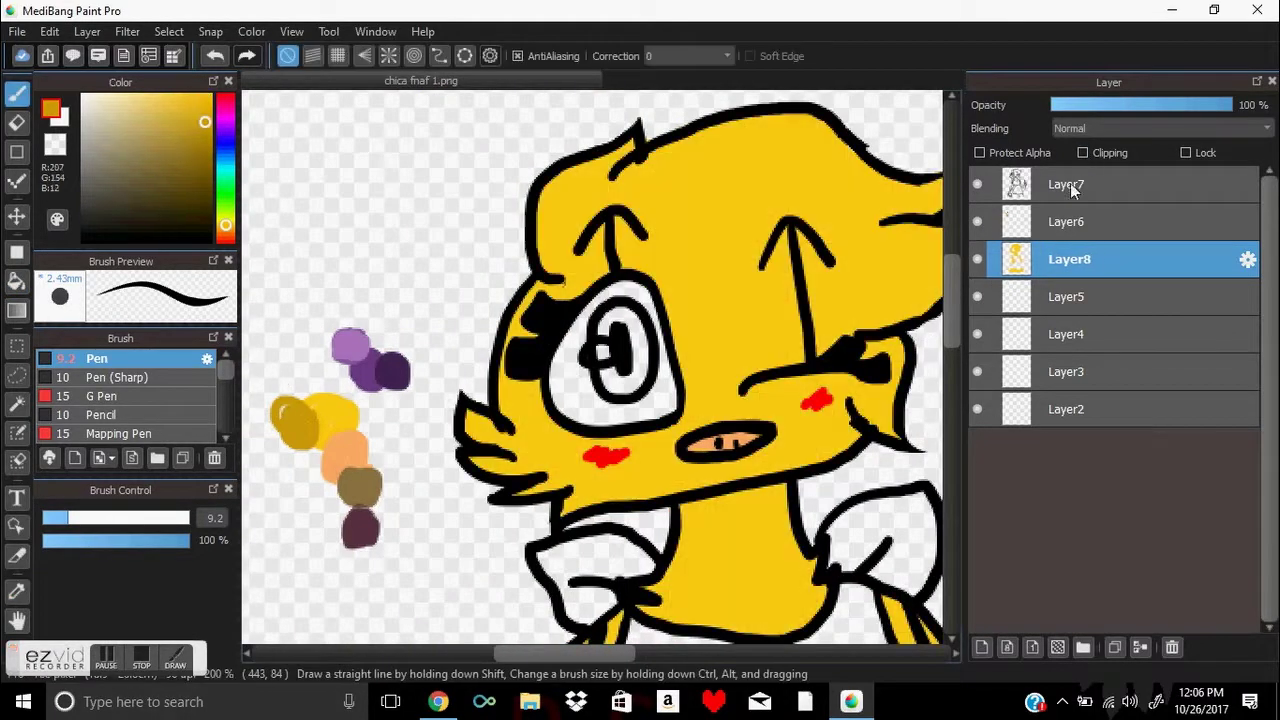
pyautogui.click(1083, 152)
pyautogui.hotkey('ctrl', 'shift', 'n')
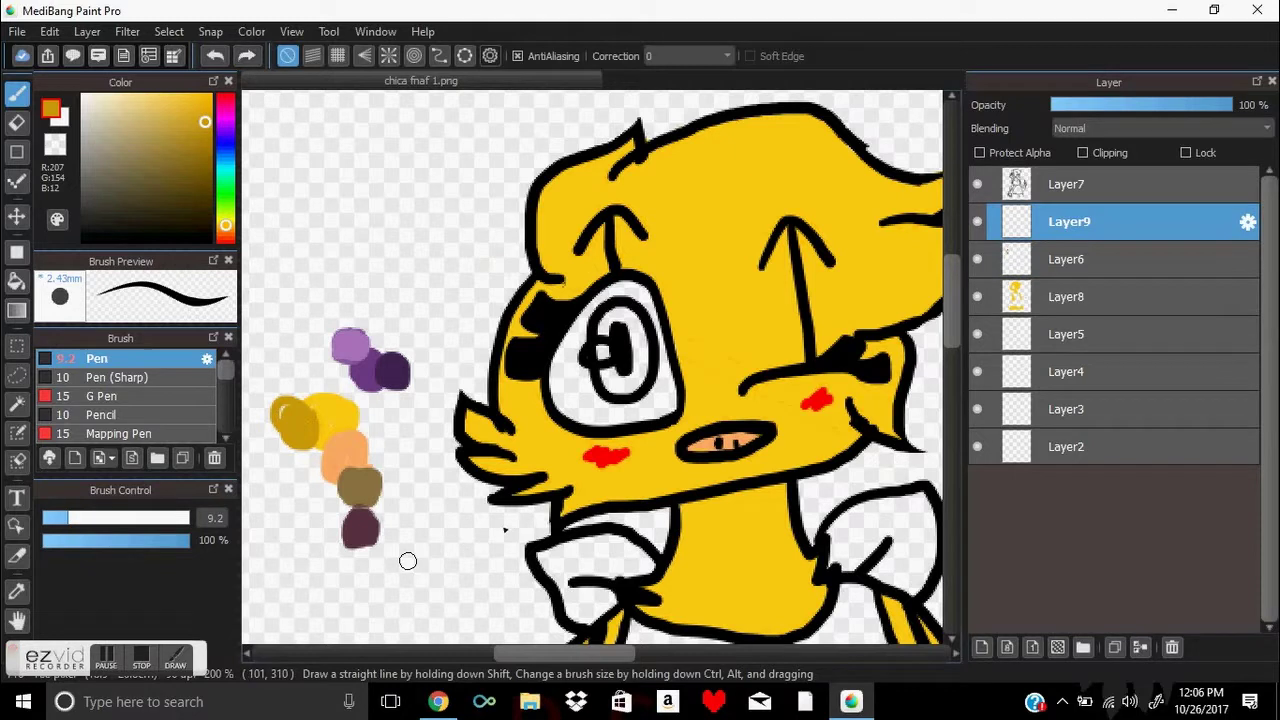
# Step: Protect the alpha of Layer7 and recolour the eye outlines and lashes from the plum swatch, darkened to RGB 21, 12, 15
pyautogui.keyDown('alt'); pyautogui.click(360, 527); pyautogui.keyUp('alt')
pyautogui.click(1065, 184)
pyautogui.moveTo(648, 288)
pyautogui.mouseDown()
pyautogui.moveTo(525, 325)
pyautogui.moveTo(541, 383)
pyautogui.moveTo(660, 309)
pyautogui.mouseUp()
pyautogui.moveTo(763, 377); pyautogui.dragTo(882, 360)
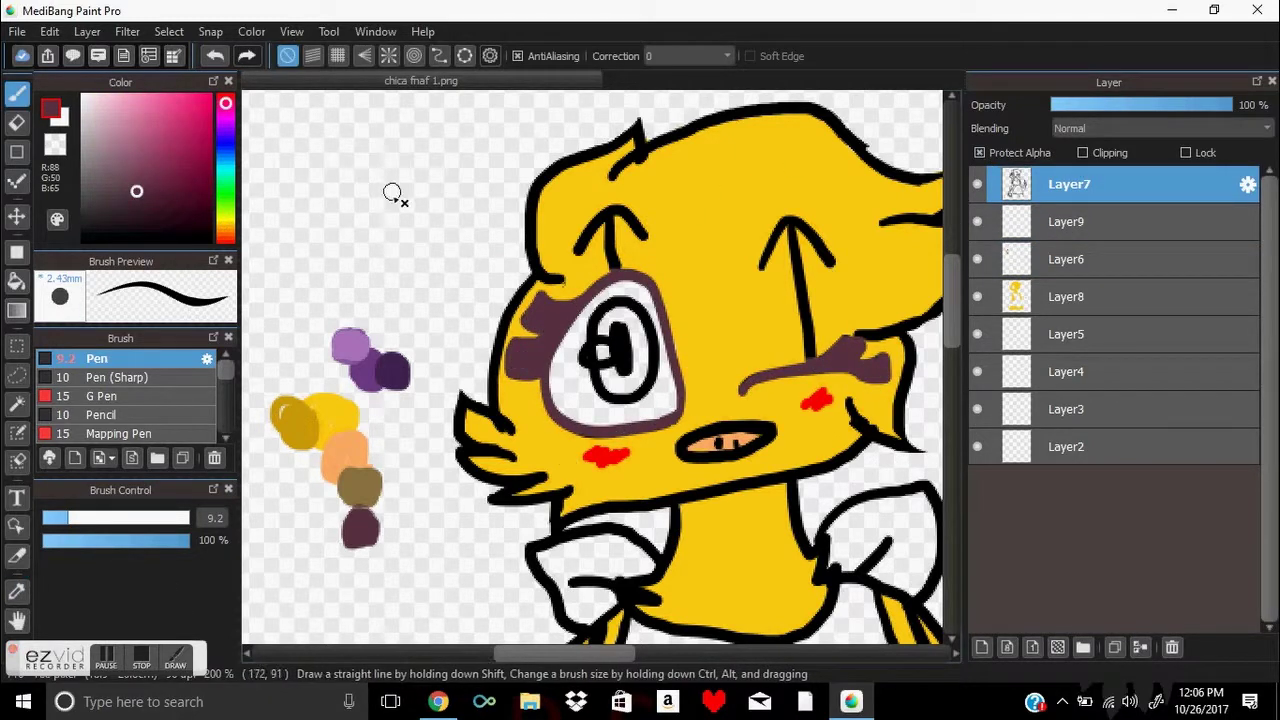
pyautogui.moveTo(628, 278)
pyautogui.mouseDown()
pyautogui.moveTo(638, 432)
pyautogui.moveTo(865, 362)
pyautogui.mouseUp()
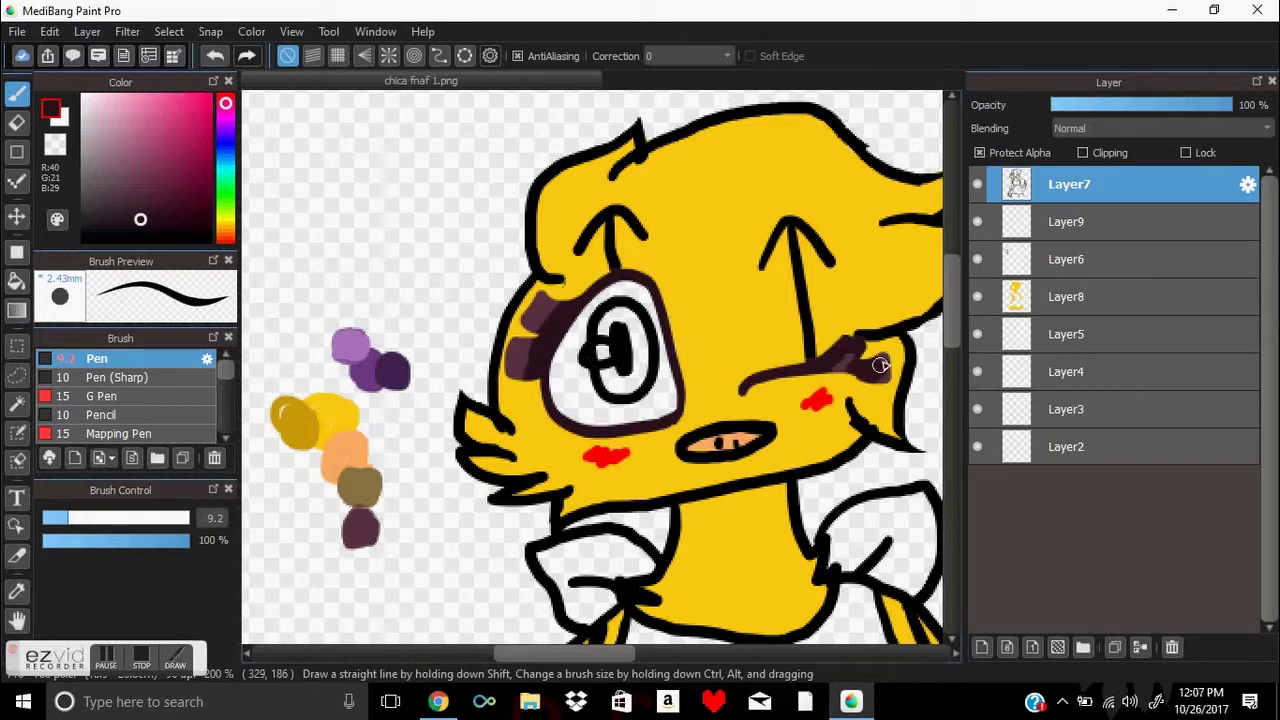
pyautogui.moveTo(544, 297)
pyautogui.mouseDown()
pyautogui.moveTo(528, 357)
pyautogui.moveTo(540, 300)
pyautogui.mouseUp()
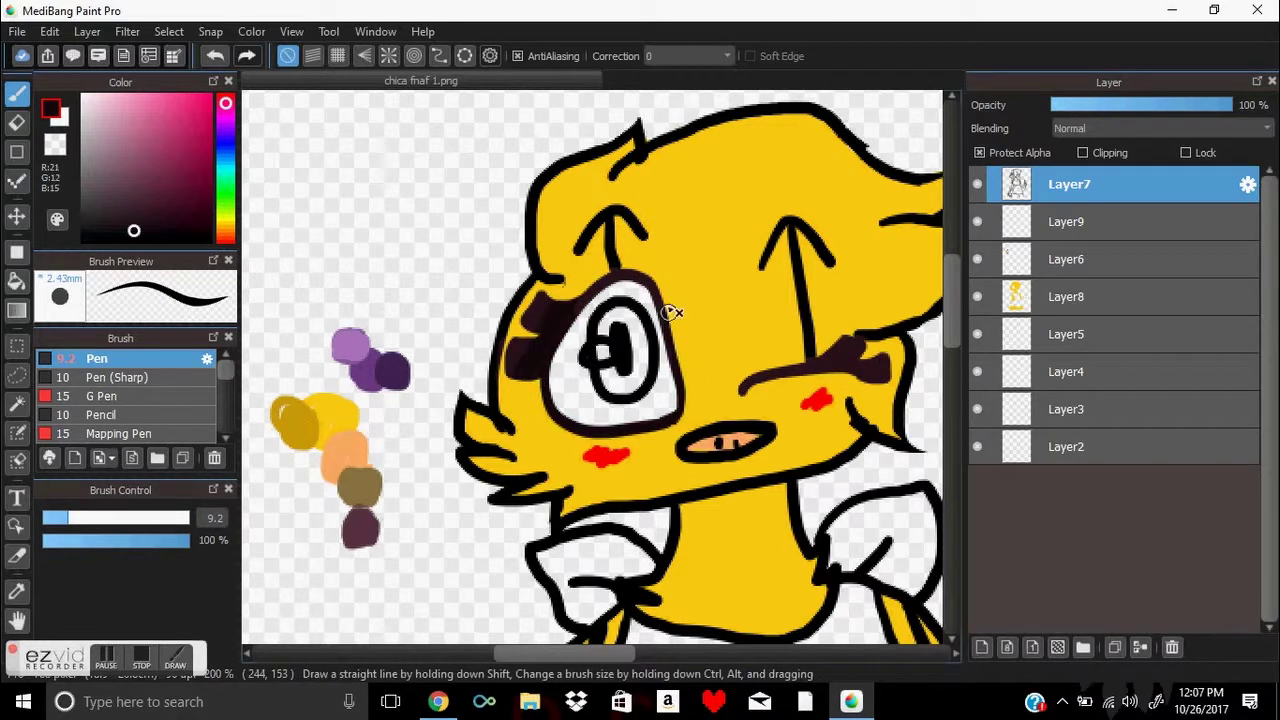
pyautogui.moveTo(745, 380)
pyautogui.mouseDown()
pyautogui.moveTo(851, 343)
pyautogui.moveTo(900, 343)
pyautogui.mouseUp()
# Step: Recolour the black hair and face outlines on Layer7 in dark gold (RGB 192, 148, 21)
pyautogui.keyDown('alt'); pyautogui.click(540, 185); pyautogui.keyUp('alt')
pyautogui.moveTo(528, 245)
pyautogui.mouseDown()
pyautogui.moveTo(540, 185)
pyautogui.moveTo(943, 190)
pyautogui.moveTo(915, 450)
pyautogui.mouseUp()
pyautogui.moveTo(600, 160); pyautogui.dragTo(860, 120)
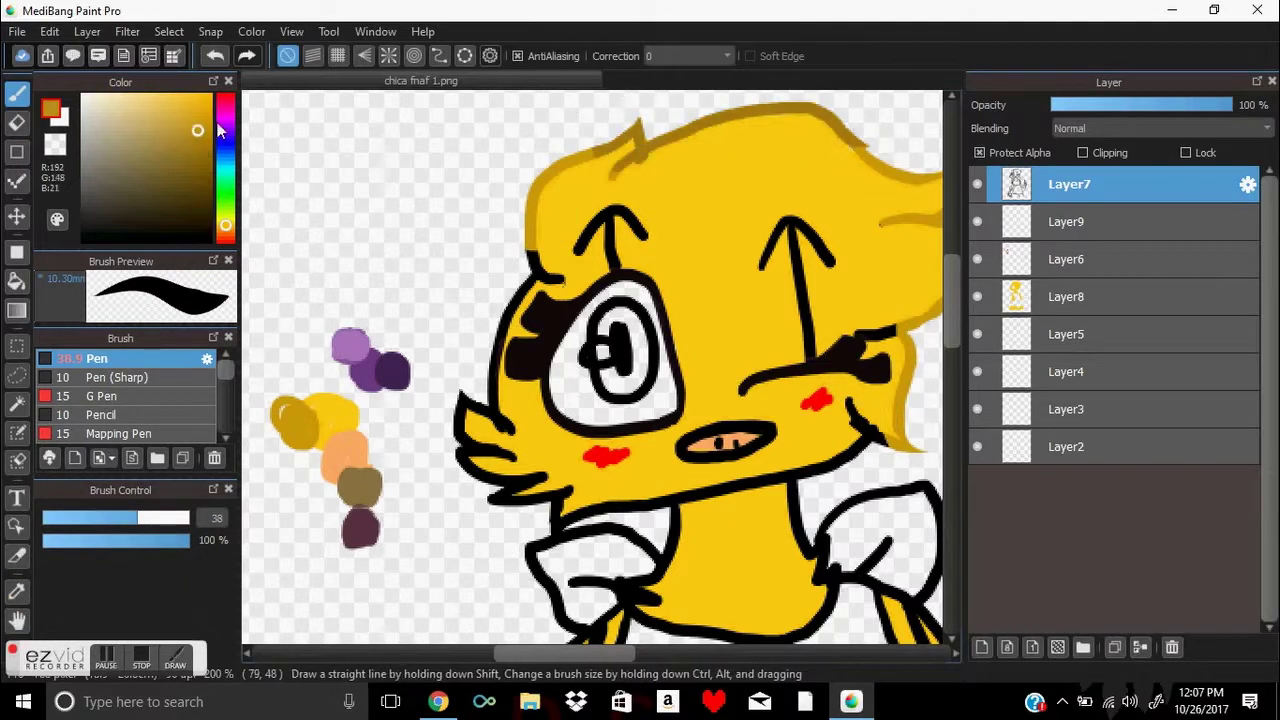
pyautogui.moveTo(934, 423)
pyautogui.mouseDown()
pyautogui.moveTo(928, 414)
pyautogui.moveTo(777, 491)
pyautogui.moveTo(550, 515)
pyautogui.moveTo(472, 385)
pyautogui.moveTo(540, 272)
pyautogui.mouseUp()
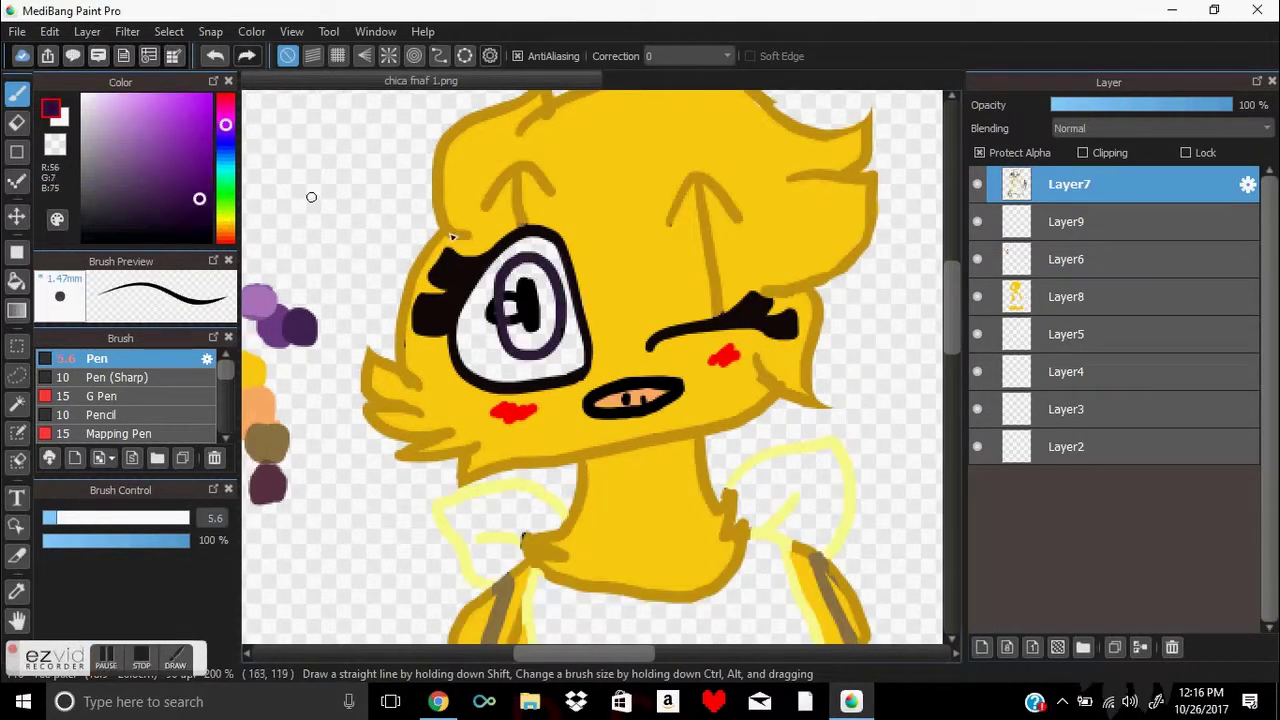
# Step: Undo the last stroke and recolour the highlight lines in the open eye in grey (RGB 184, 184, 184)
pyautogui.click(214, 55)
pyautogui.keyDown('alt'); pyautogui.click(514, 316); pyautogui.keyUp('alt')
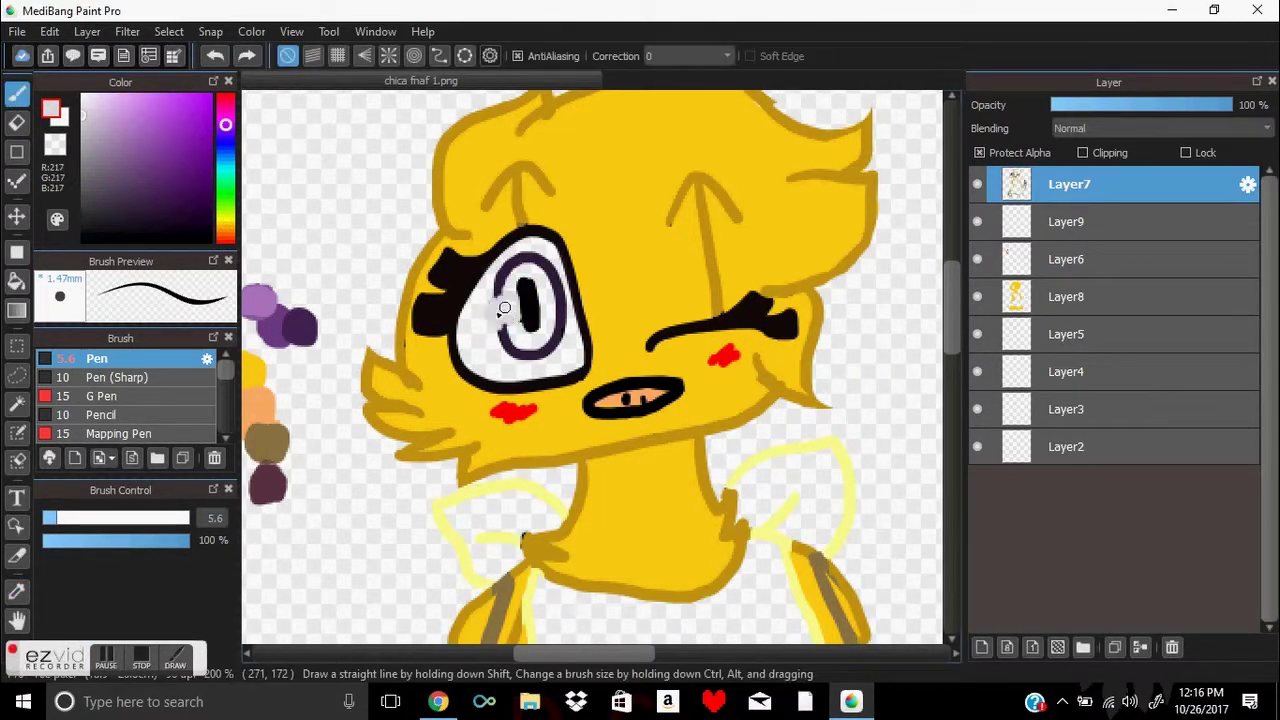
pyautogui.keyDown('alt'); pyautogui.click(503, 335); pyautogui.keyUp('alt')
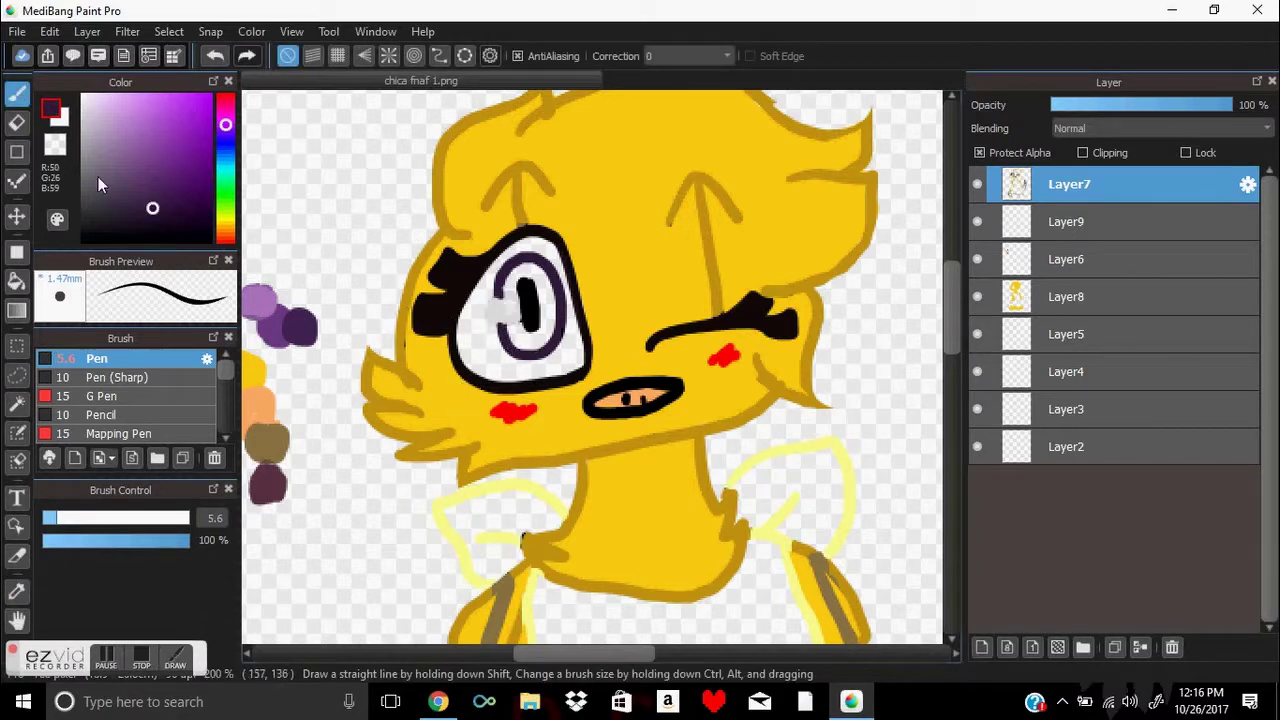
pyautogui.keyDown('alt'); pyautogui.click(508, 296); pyautogui.keyUp('alt')
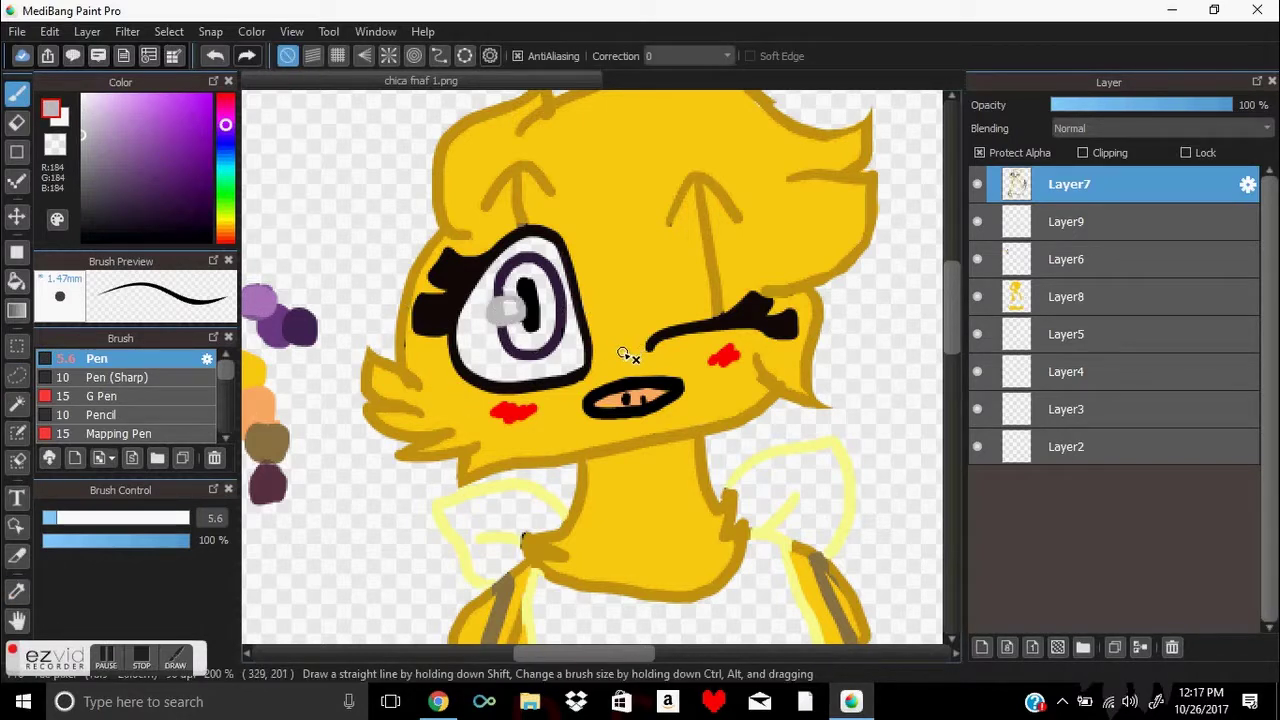
# Step: Recolour the leftover spots on the neck, arm and elbow outlines in dark gold (RGB 192, 148, 21)
pyautogui.scroll(-5, 910, 413)
pyautogui.keyDown('alt'); pyautogui.click(537, 225); pyautogui.keyUp('alt')
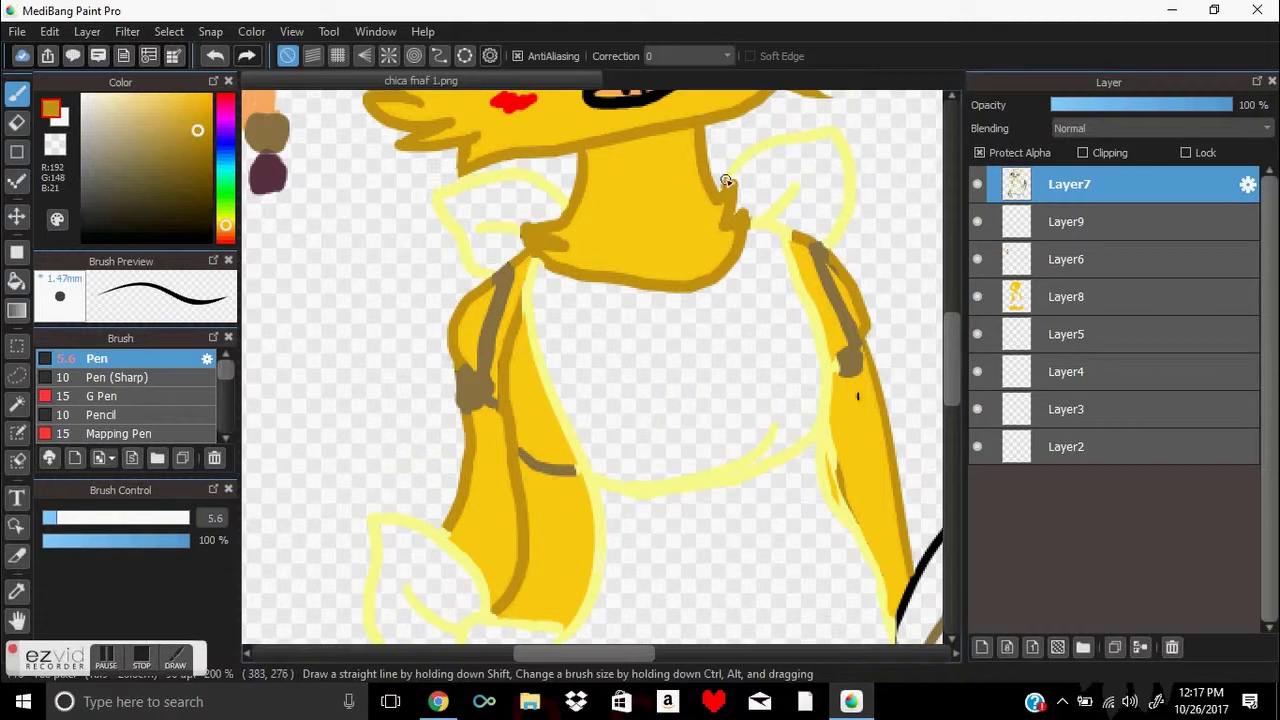
pyautogui.scroll(-2, 859, 412)
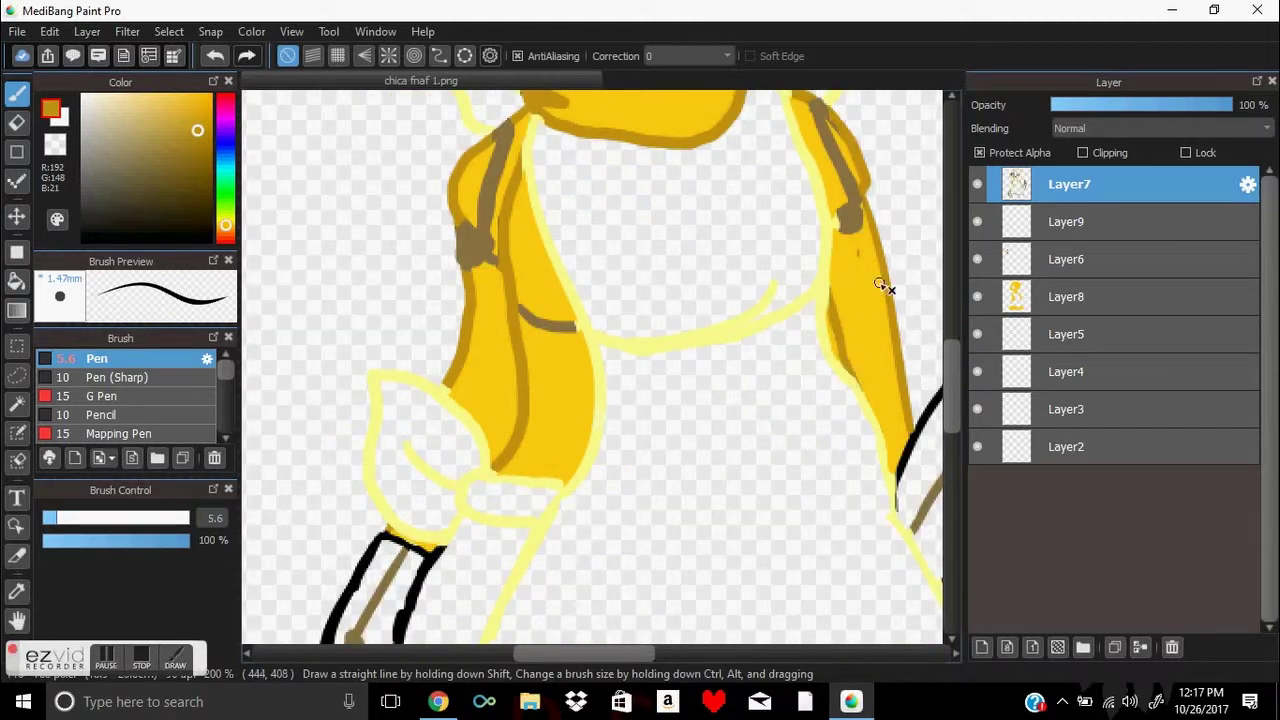
pyautogui.moveTo(512, 125); pyautogui.dragTo(497, 253)
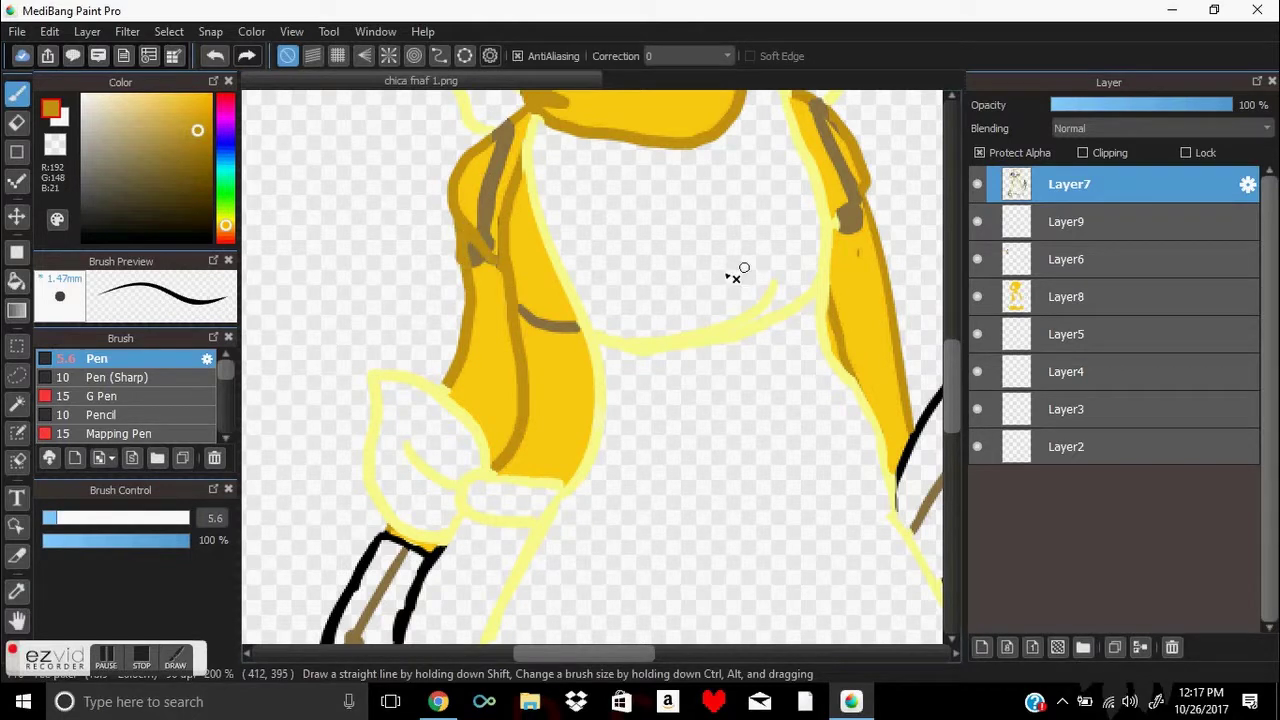
# Step: Repaint the elbow joint in brown (RGB 138, 115, 71) with Protect Alpha off, and turn the protection back on
pyautogui.keyDown('alt'); pyautogui.click(845, 175); pyautogui.keyUp('alt')
pyautogui.click(979, 152)
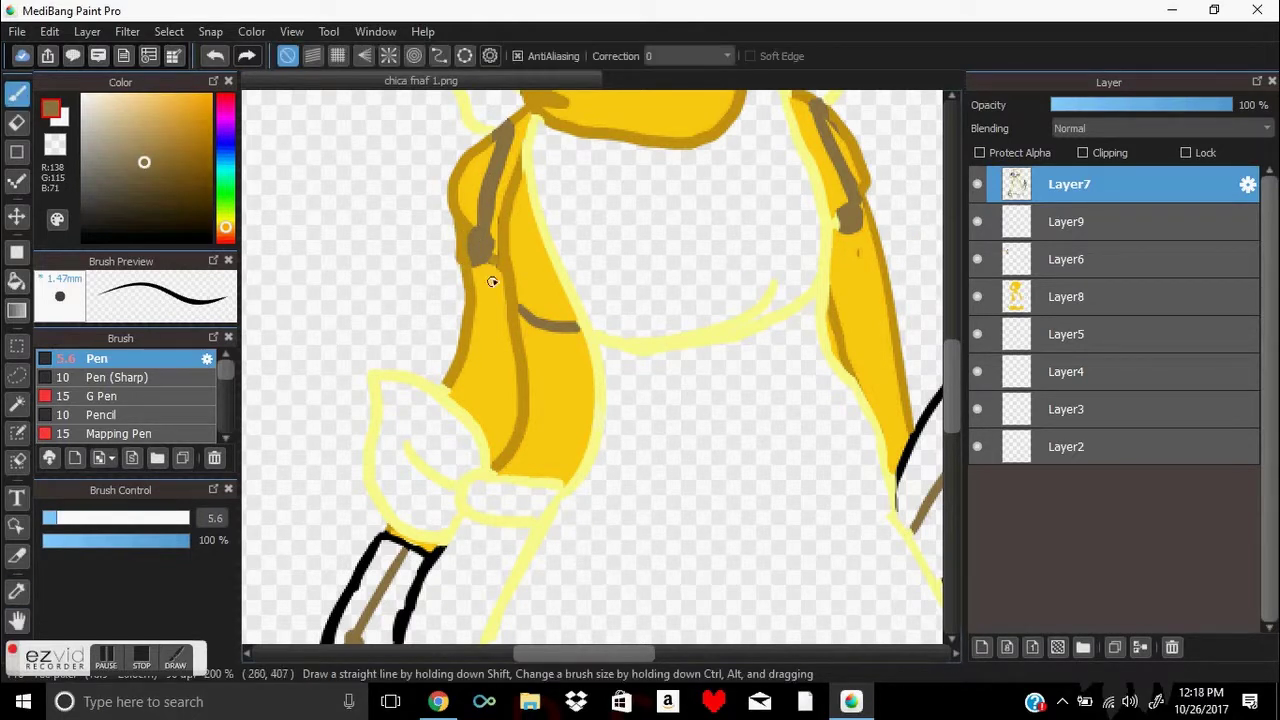
pyautogui.click(979, 152)
# Step: Paint over the outer outlines of the forelock and the fluffy cheek in yellow (RGB 252, 200, 16), undoing the stray stroke
pyautogui.moveTo(946, 361); pyautogui.dragTo(943, 271)
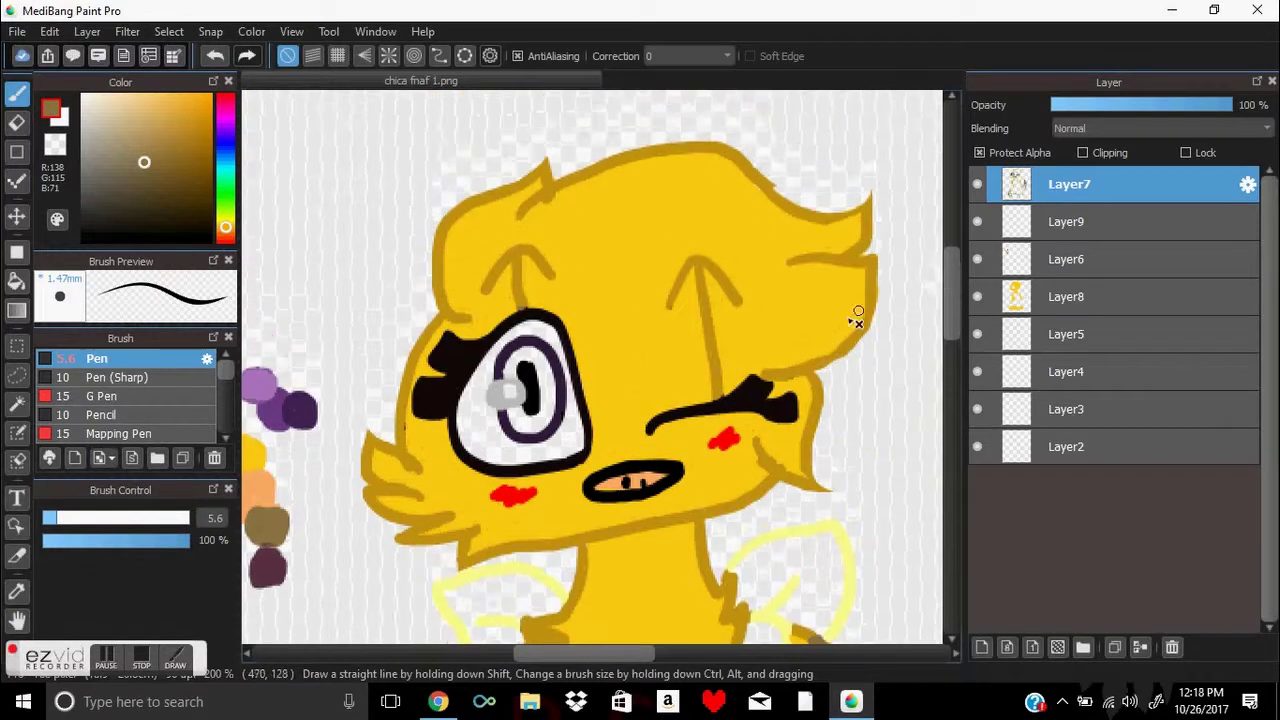
pyautogui.keyDown('alt'); pyautogui.click(266, 469); pyautogui.keyUp('alt')
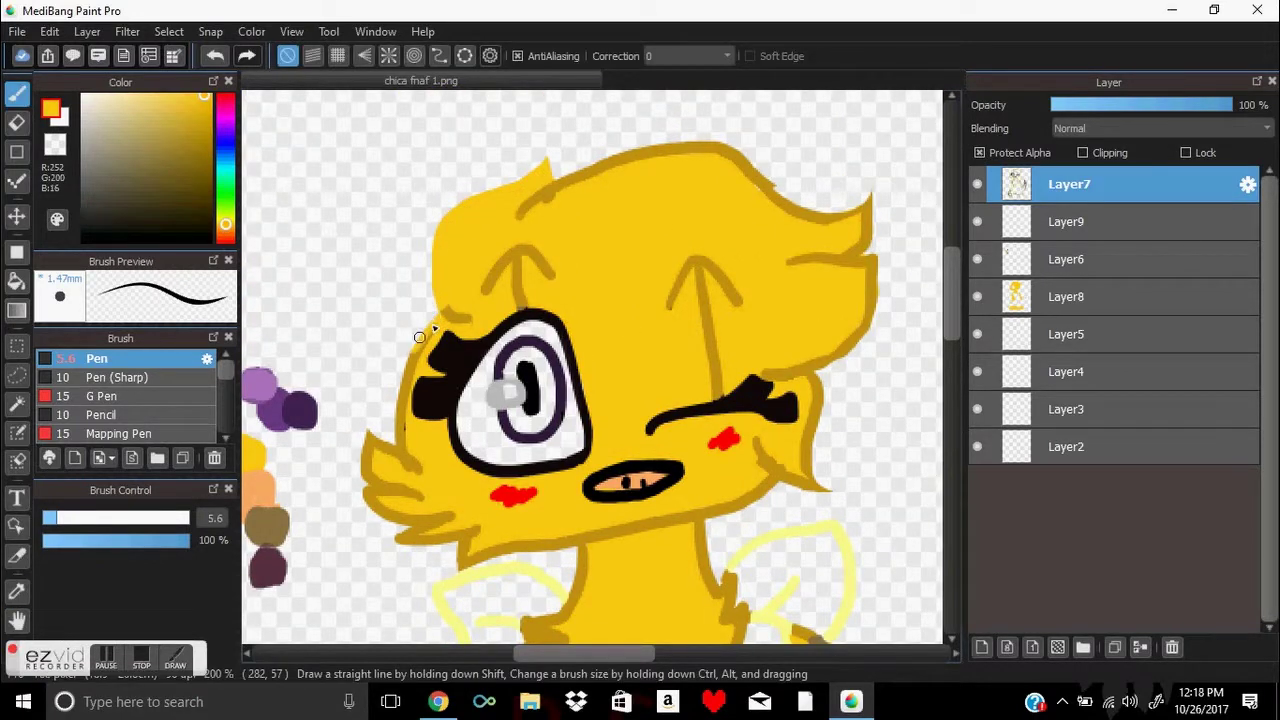
pyautogui.moveTo(410, 470); pyautogui.dragTo(393, 446)
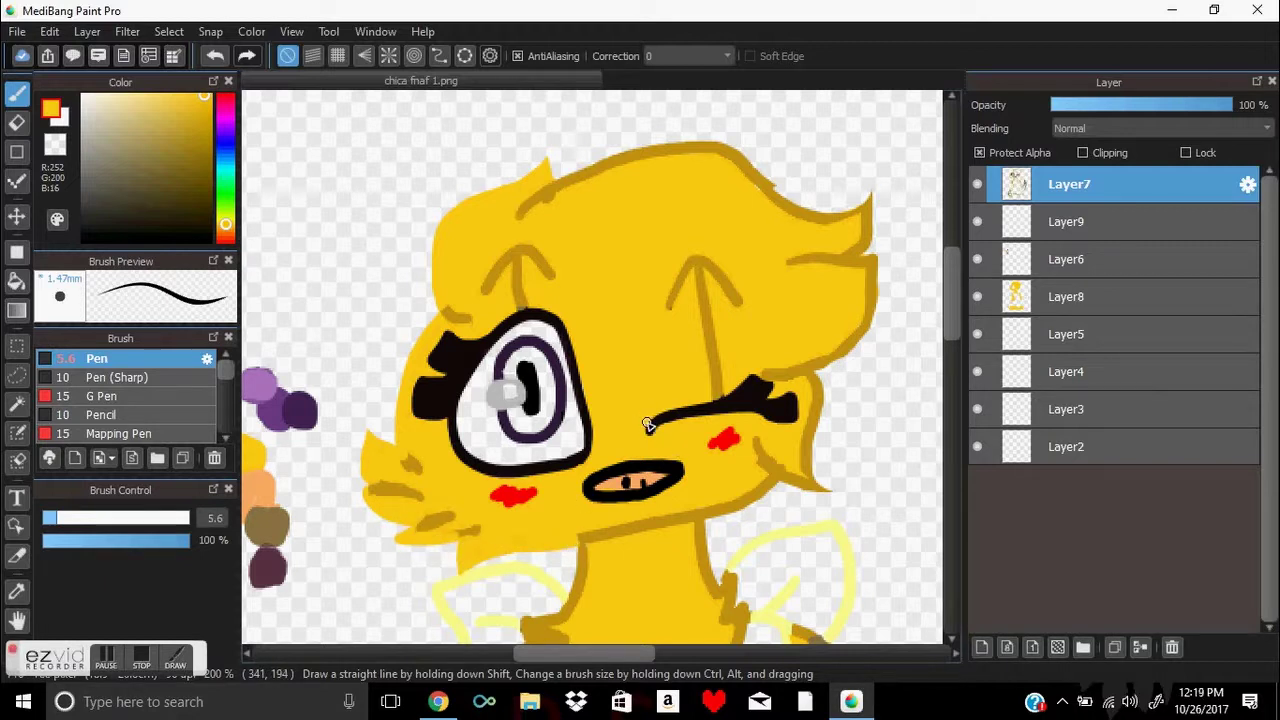
pyautogui.click(214, 57)
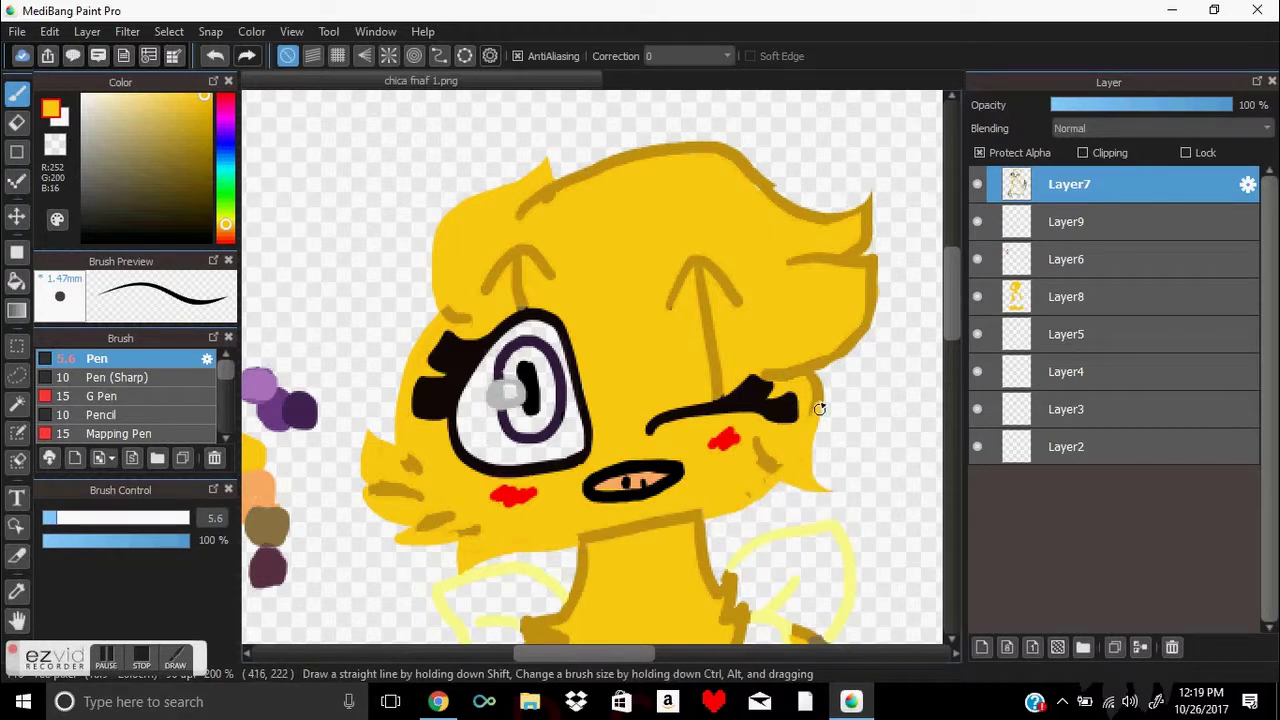
# Step: Paint over the rest of the outer hair outline in yellow and touch up the inner fur lines in dark gold (RGB 192, 148, 21)
pyautogui.moveTo(852, 208)
pyautogui.mouseDown()
pyautogui.moveTo(690, 140)
pyautogui.moveTo(520, 212)
pyautogui.mouseUp()
pyautogui.keyDown('alt'); pyautogui.click(856, 256); pyautogui.keyUp('alt')
pyautogui.moveTo(770, 469); pyautogui.dragTo(782, 481)
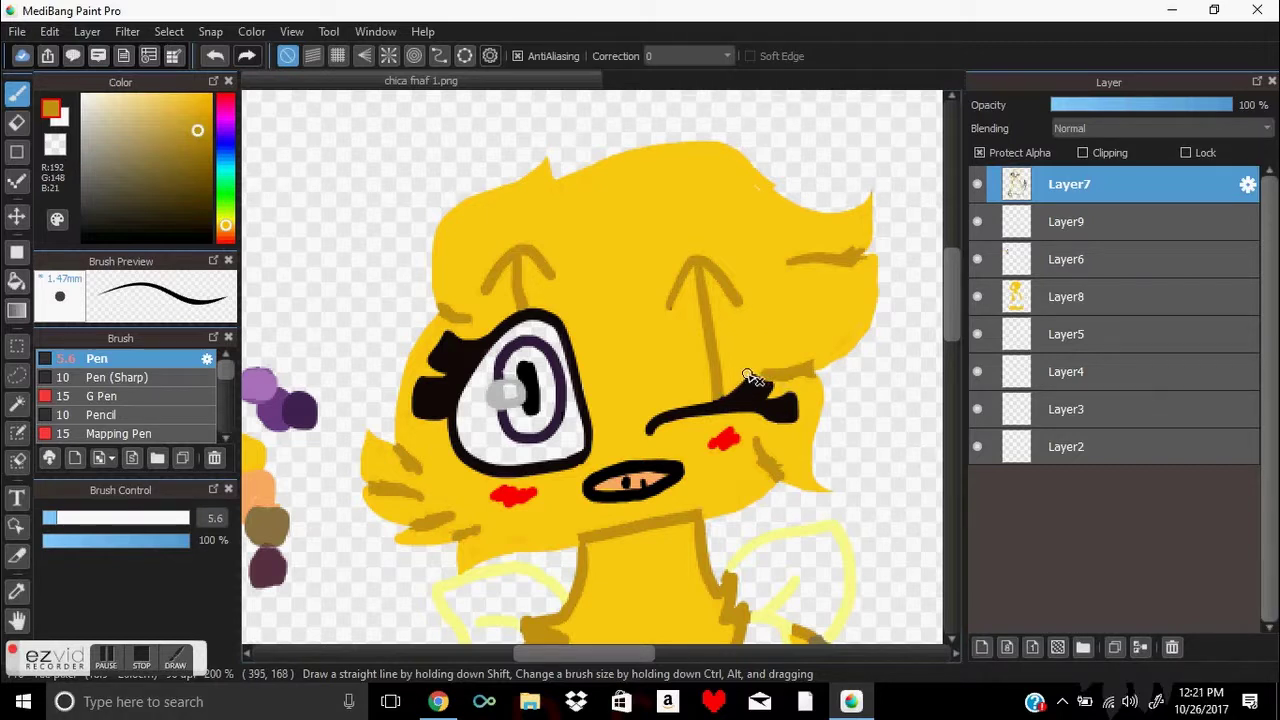
pyautogui.keyDown('alt'); pyautogui.click(838, 272); pyautogui.keyUp('alt')
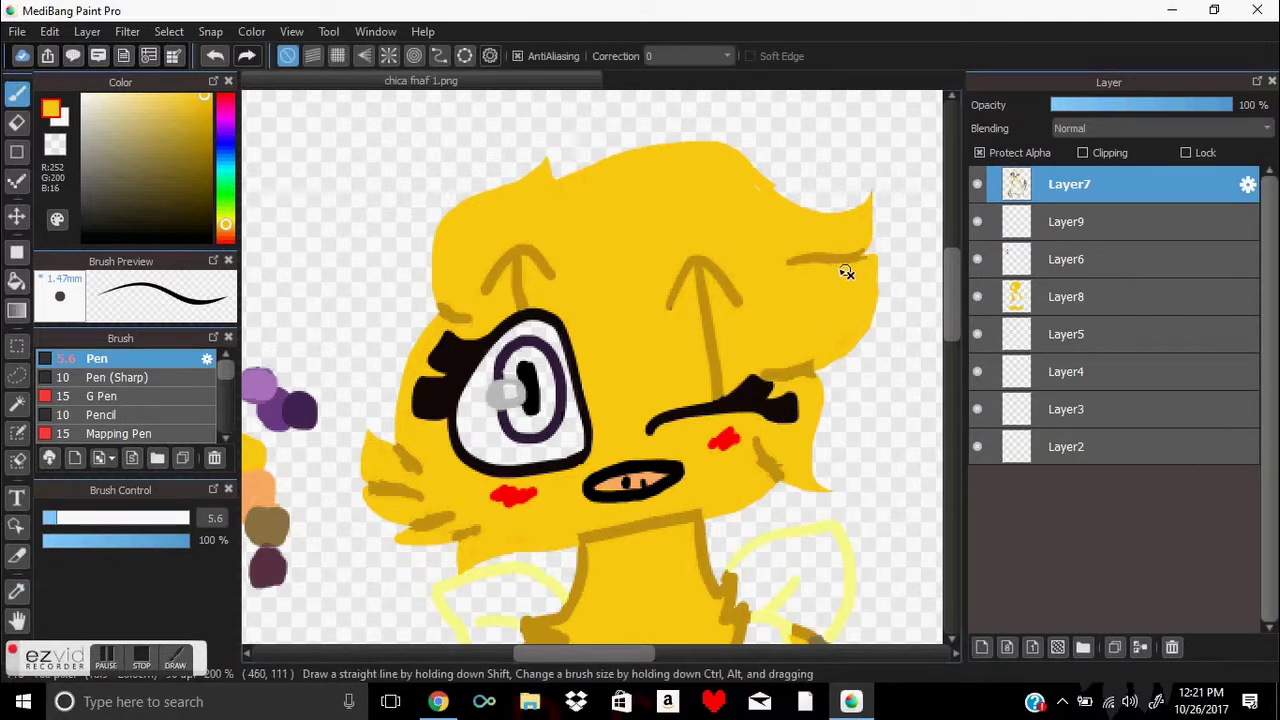
# Step: Cover the outer neck outlines with yellow and reshape the neck fur tufts into short dark gold strokes
pyautogui.scroll(-3, 703, 290)
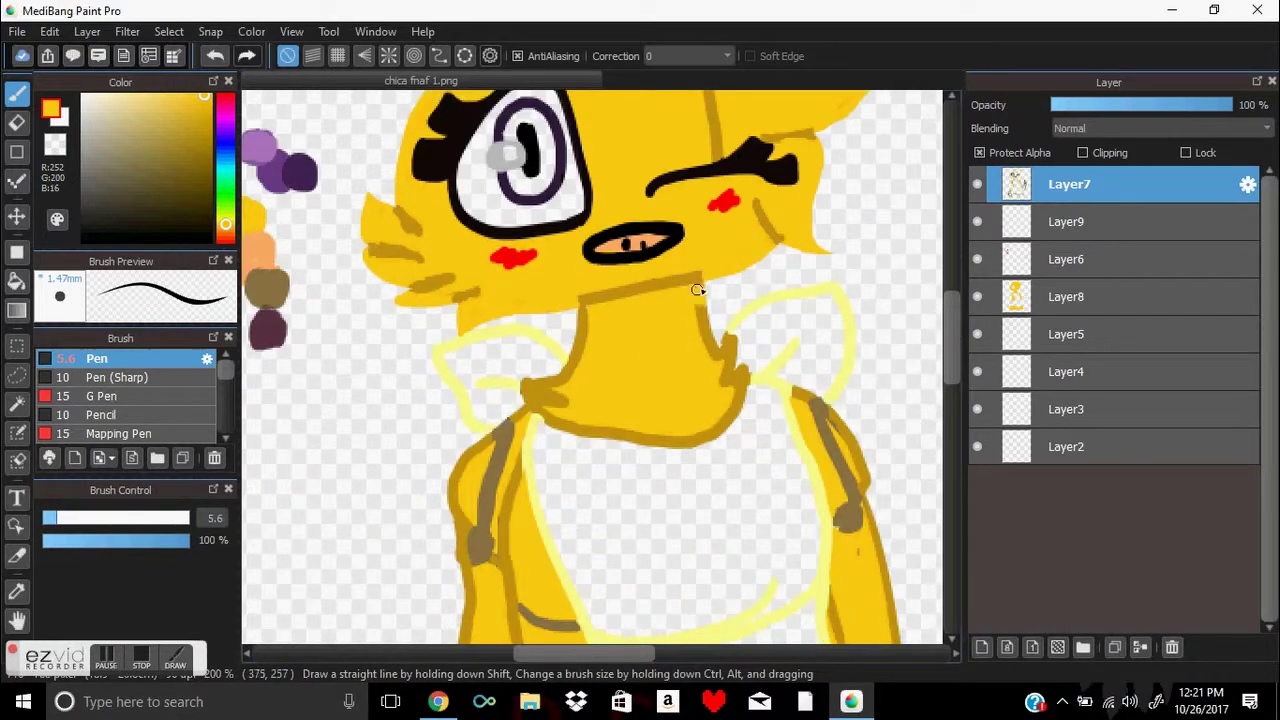
pyautogui.moveTo(741, 398)
pyautogui.mouseDown()
pyautogui.moveTo(661, 442)
pyautogui.moveTo(533, 405)
pyautogui.moveTo(530, 380)
pyautogui.moveTo(718, 287)
pyautogui.mouseUp()
pyautogui.keyDown('alt'); pyautogui.click(729, 363); pyautogui.keyUp('alt')
pyautogui.keyDown('alt'); pyautogui.click(608, 357); pyautogui.keyUp('alt')
pyautogui.moveTo(530, 392); pyautogui.dragTo(575, 425)
pyautogui.keyDown('alt'); pyautogui.click(531, 400); pyautogui.keyUp('alt')
pyautogui.moveTo(520, 383); pyautogui.dragTo(553, 400)
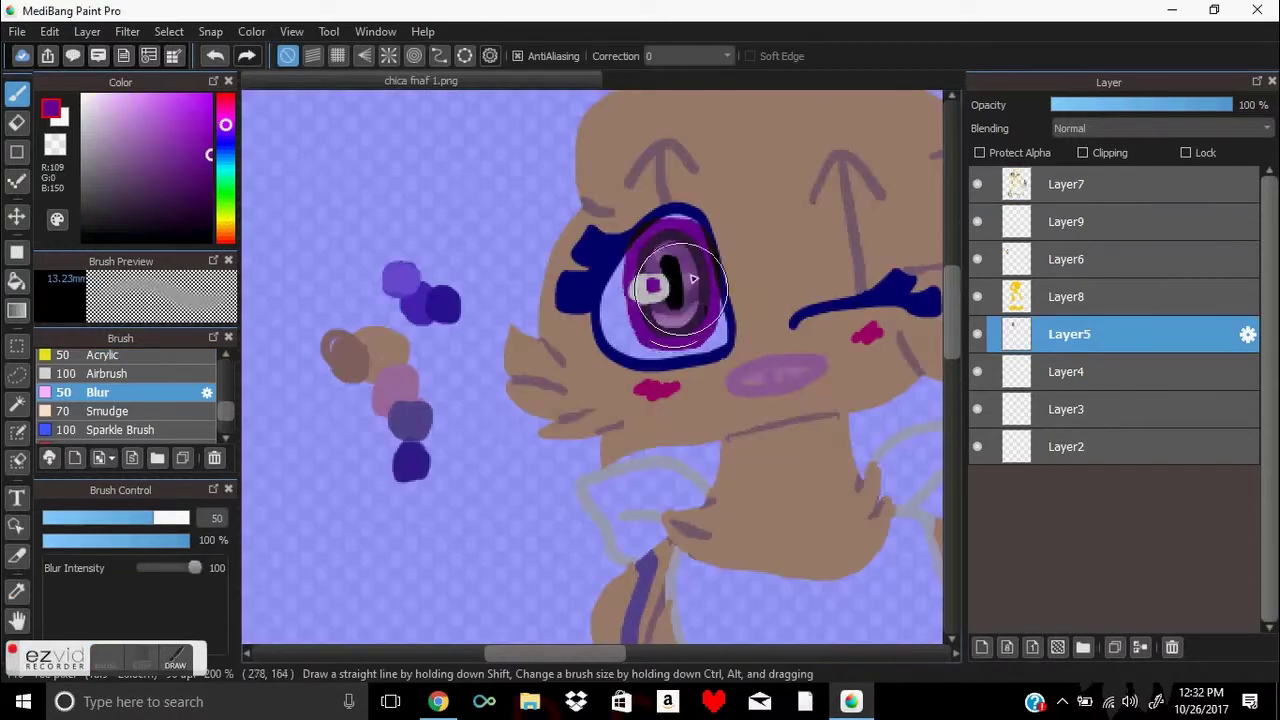
# Step: Paint light lilac highlights (RGB 236, 187, 255) around the iris on Layer5 with the Pen brush
pyautogui.click(106, 373)
pyautogui.scroll(3, 169, 360)
pyautogui.click(169, 357)
pyautogui.moveTo(655, 290)
pyautogui.mouseDown()
pyautogui.moveTo(665, 250)
pyautogui.moveTo(690, 320)
pyautogui.moveTo(660, 340)
pyautogui.mouseUp()
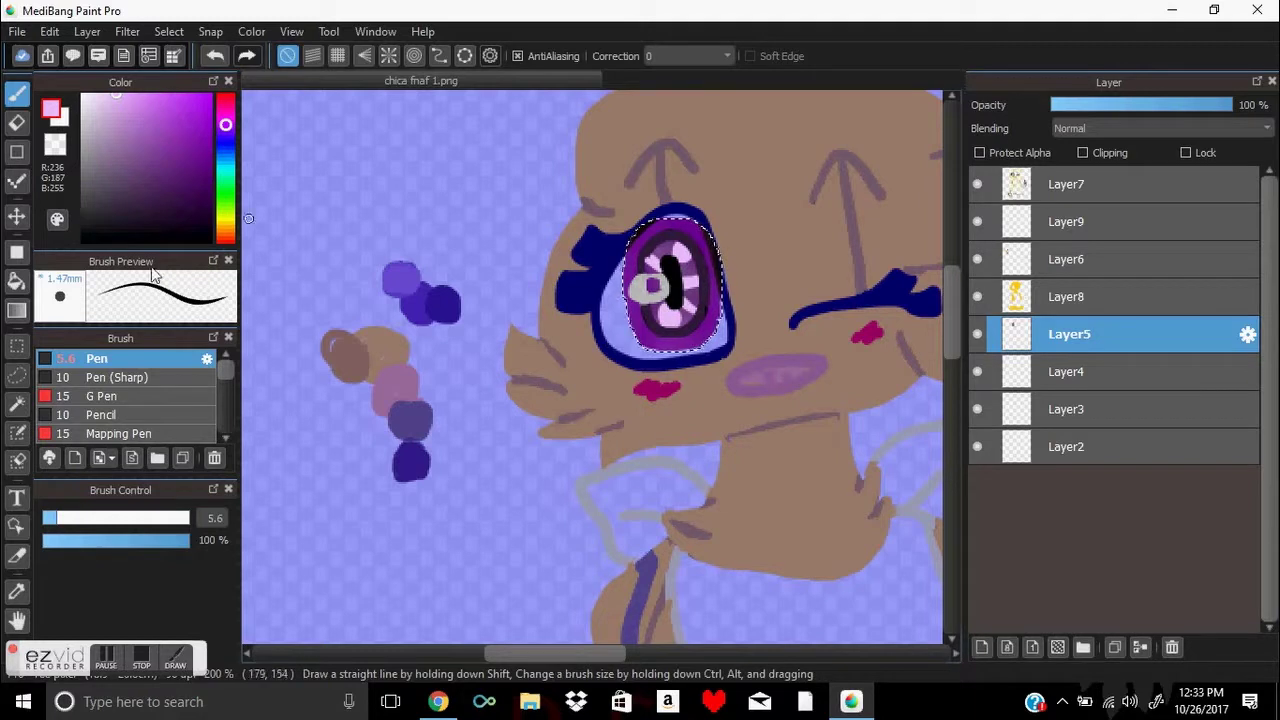
# Step: Blend the lilac highlights smoothly into the purple iris
pyautogui.scroll(-3, 162, 421)
pyautogui.click(162, 421)
pyautogui.moveTo(660, 250)
pyautogui.mouseDown()
pyautogui.moveTo(690, 320)
pyautogui.moveTo(660, 340)
pyautogui.mouseUp()
# Step: Paint dark purple shading (RGB 49, 5, 67) around the top of the pupil, blend it into the iris and clear the selection
pyautogui.click(169, 357)
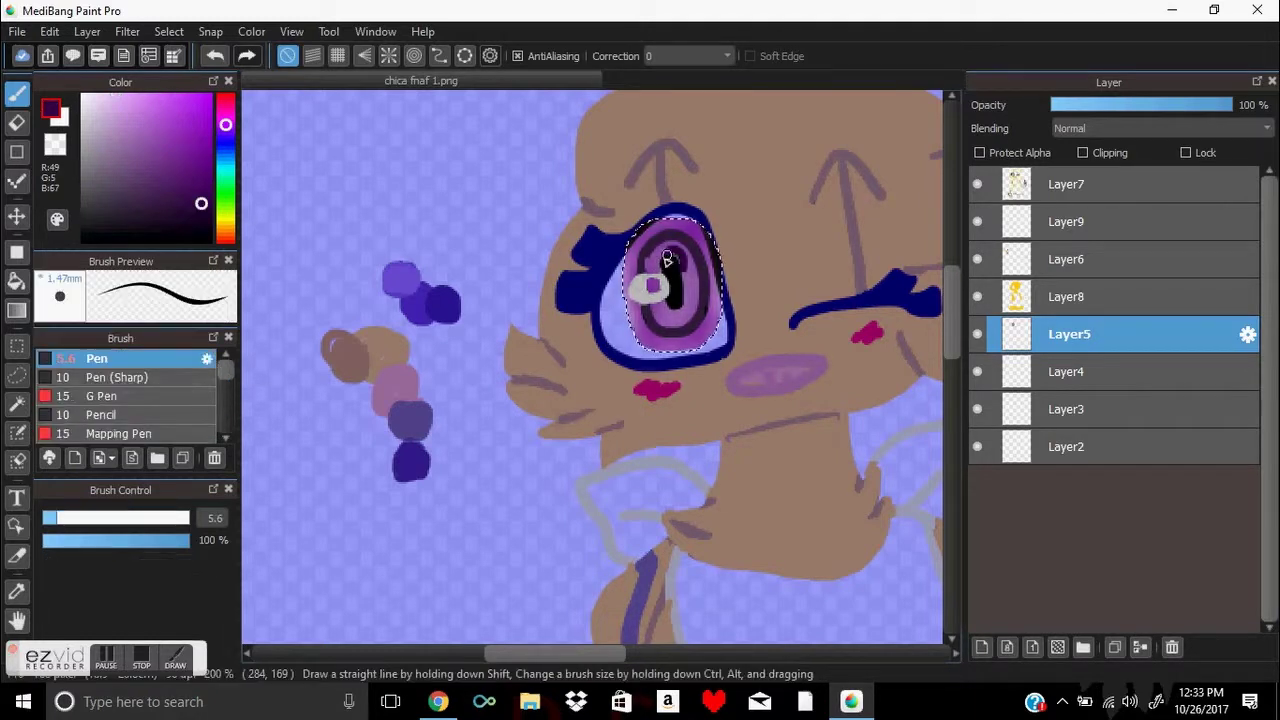
pyautogui.scroll(-3, 209, 372)
pyautogui.click(120, 401)
pyautogui.moveTo(650, 300)
pyautogui.mouseDown()
pyautogui.moveTo(648, 246)
pyautogui.moveTo(713, 256)
pyautogui.moveTo(715, 305)
pyautogui.moveTo(660, 341)
pyautogui.moveTo(699, 228)
pyautogui.moveTo(628, 310)
pyautogui.mouseUp()
pyautogui.press('m')
pyautogui.hotkey('ctrl', 'd')
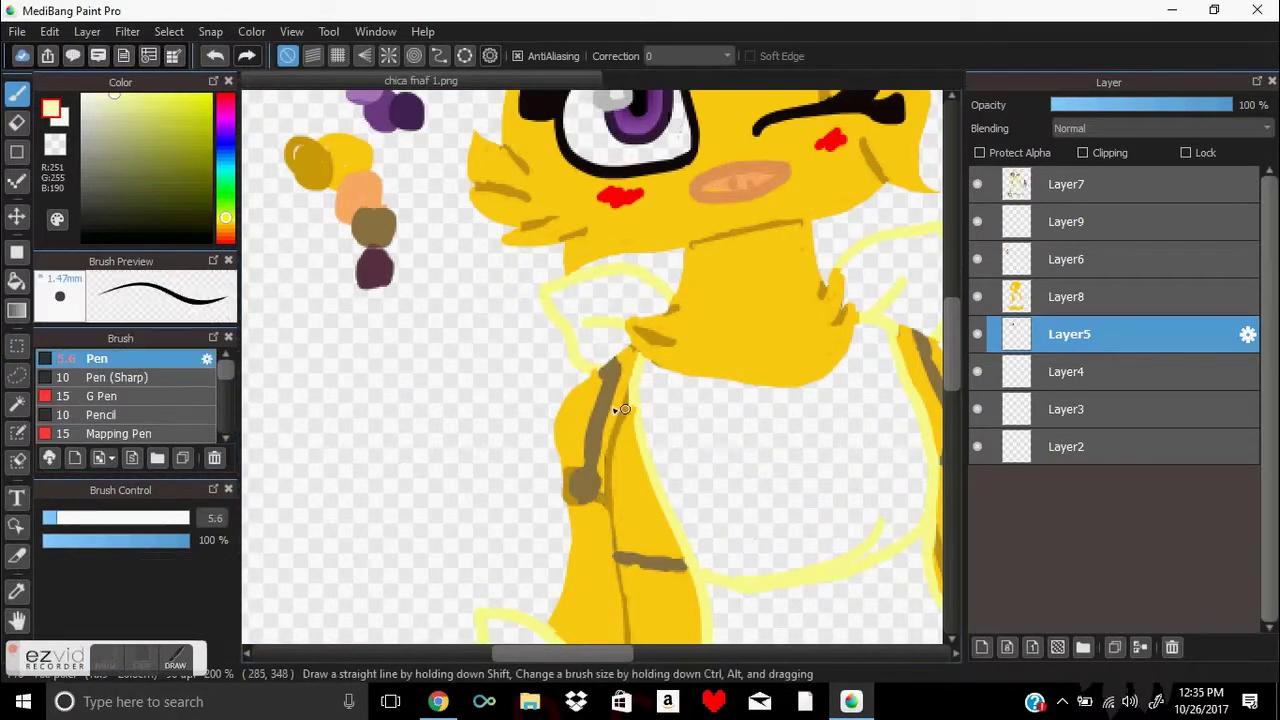
# Step: Colour the shoulder ruffles and the torso in pale yellow (RGB 251, 255, 190) on Layer5
pyautogui.hscroll(3, 693, 277)
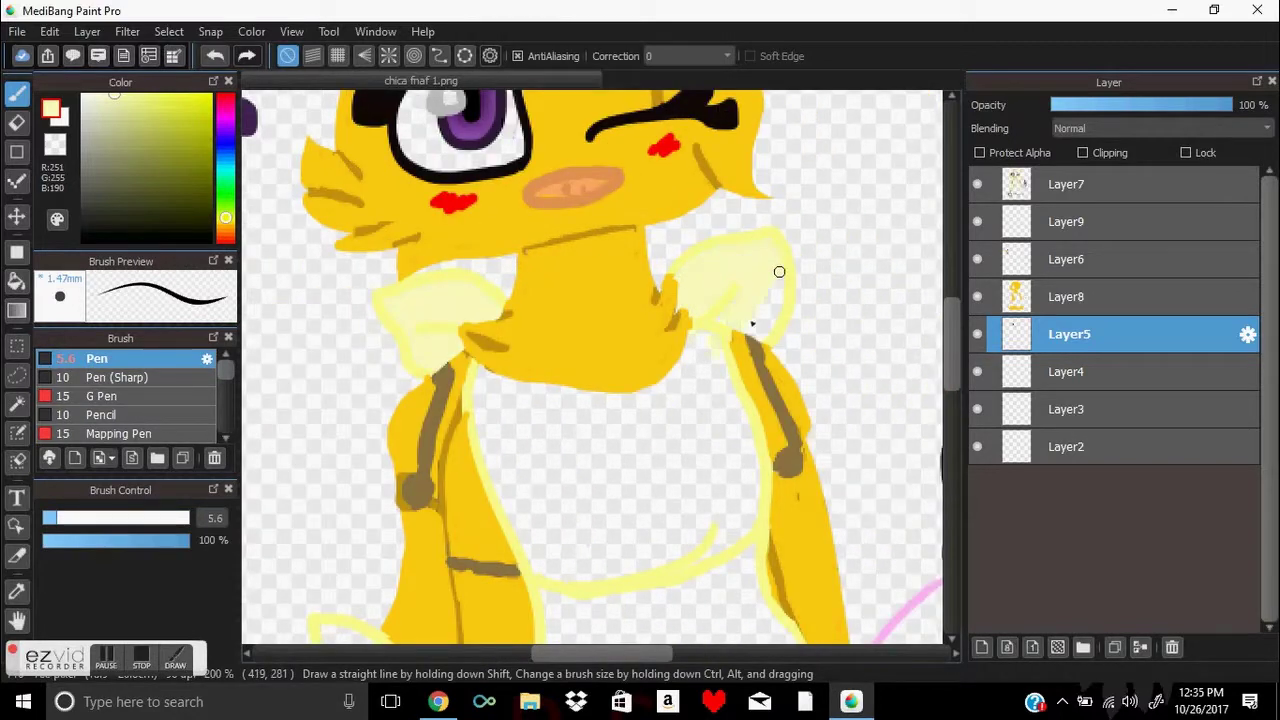
pyautogui.moveTo(695, 407)
pyautogui.mouseDown()
pyautogui.moveTo(544, 459)
pyautogui.moveTo(700, 420)
pyautogui.mouseUp()
pyautogui.scroll(-5, 700, 300)
pyautogui.moveTo(700, 300); pyautogui.dragTo(627, 371)
# Step: Recolour the forearm outlines on Layer7 in pink (RGB 255, 176, 240) with Protect Alpha on
pyautogui.keyDown('alt'); pyautogui.click(771, 171); pyautogui.keyUp('alt')
pyautogui.moveTo(791, 251)
pyautogui.mouseDown()
pyautogui.moveTo(600, 360)
pyautogui.moveTo(42, 590)
pyautogui.mouseUp()
pyautogui.keyDown('alt'); pyautogui.click(268, 420); pyautogui.keyUp('alt')
pyautogui.moveTo(601, 238); pyautogui.dragTo(700, 293)
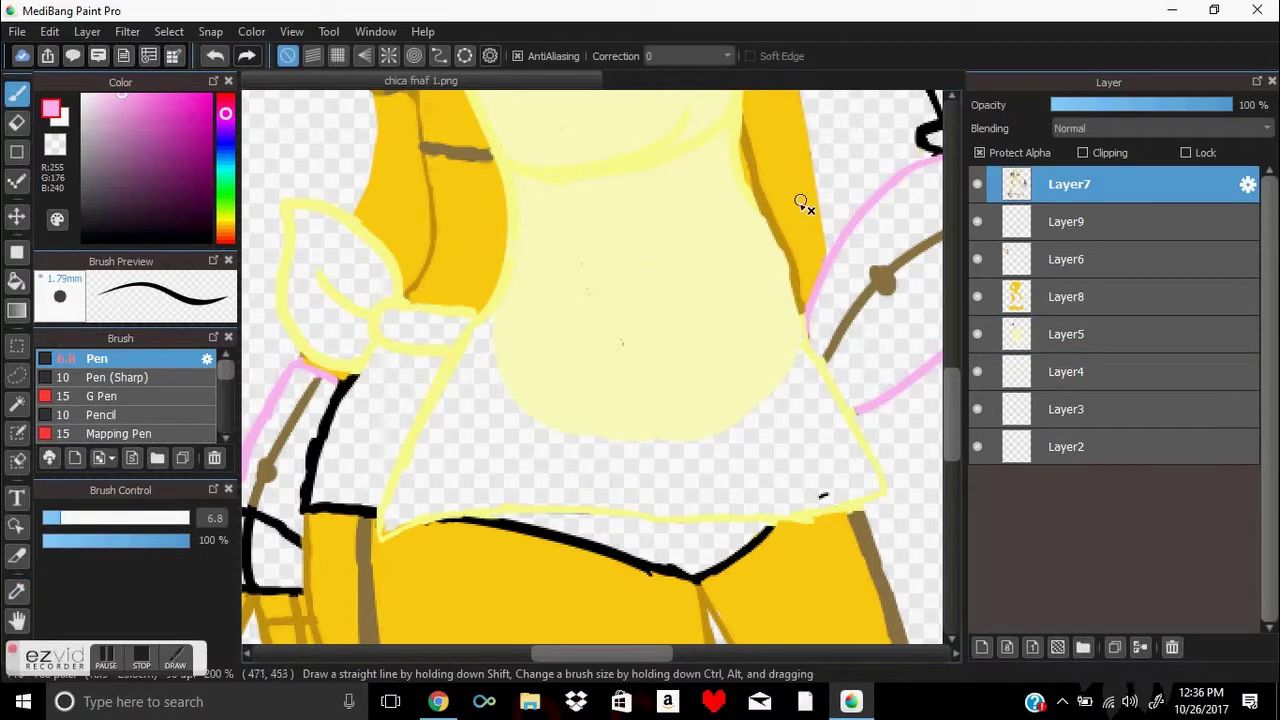
# Step: Redraw the arm outline beside the torso in golden brown (RGB 192, 148, 21) on Layer7 and tidy the adjoining yellow fill
pyautogui.keyDown('alt'); pyautogui.click(505, 263); pyautogui.keyUp('alt')
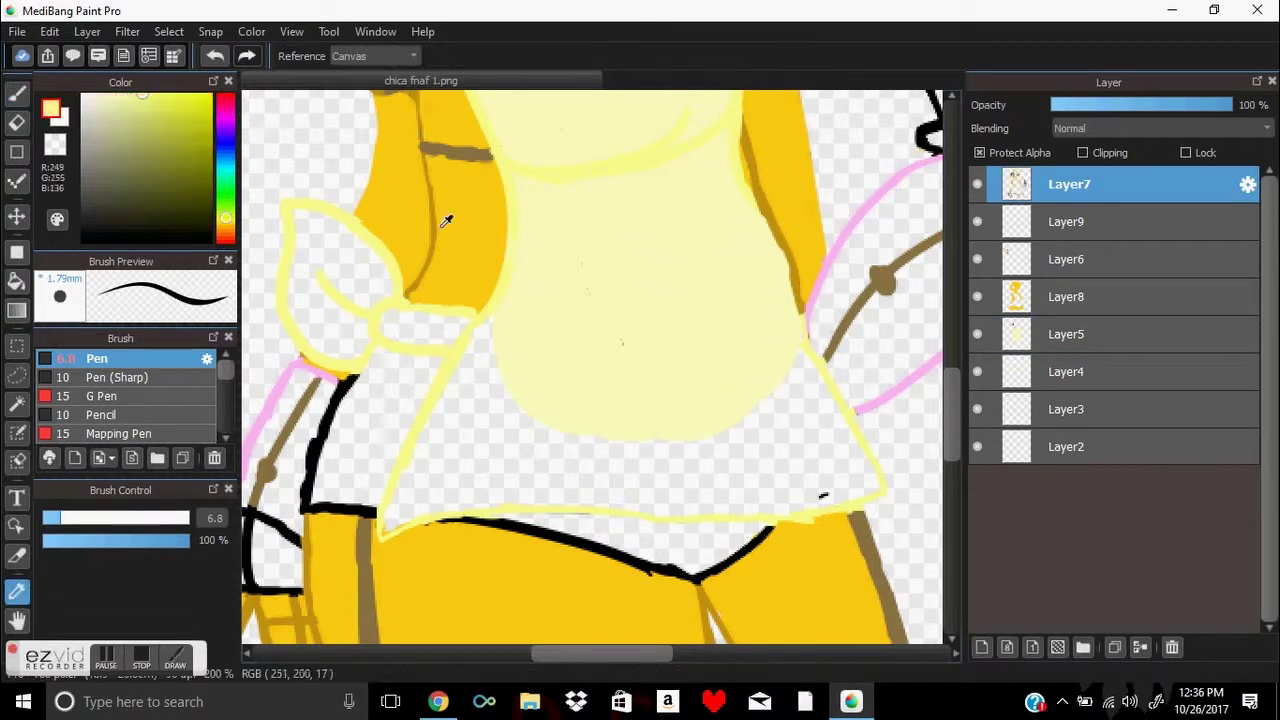
pyautogui.keyDown('alt'); pyautogui.click(769, 229); pyautogui.keyUp('alt')
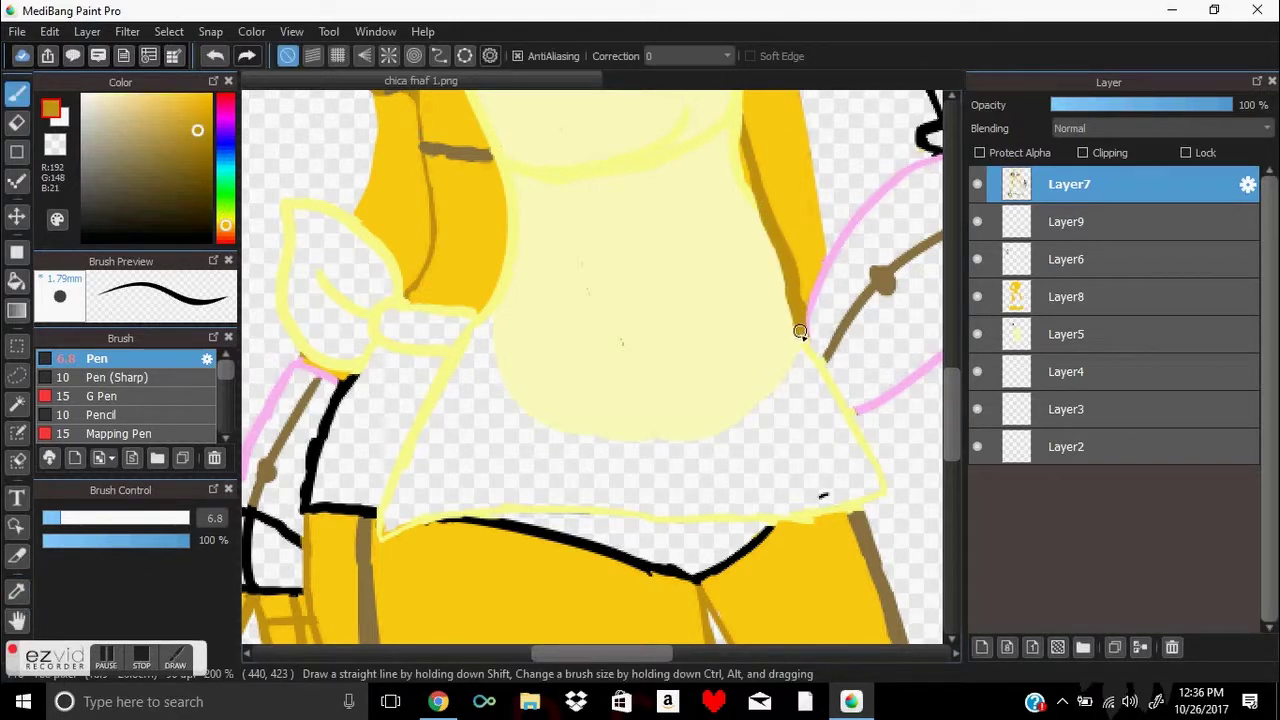
pyautogui.press('e')
pyautogui.moveTo(777, 171)
pyautogui.mouseDown()
pyautogui.moveTo(796, 243)
pyautogui.moveTo(790, 280)
pyautogui.mouseUp()
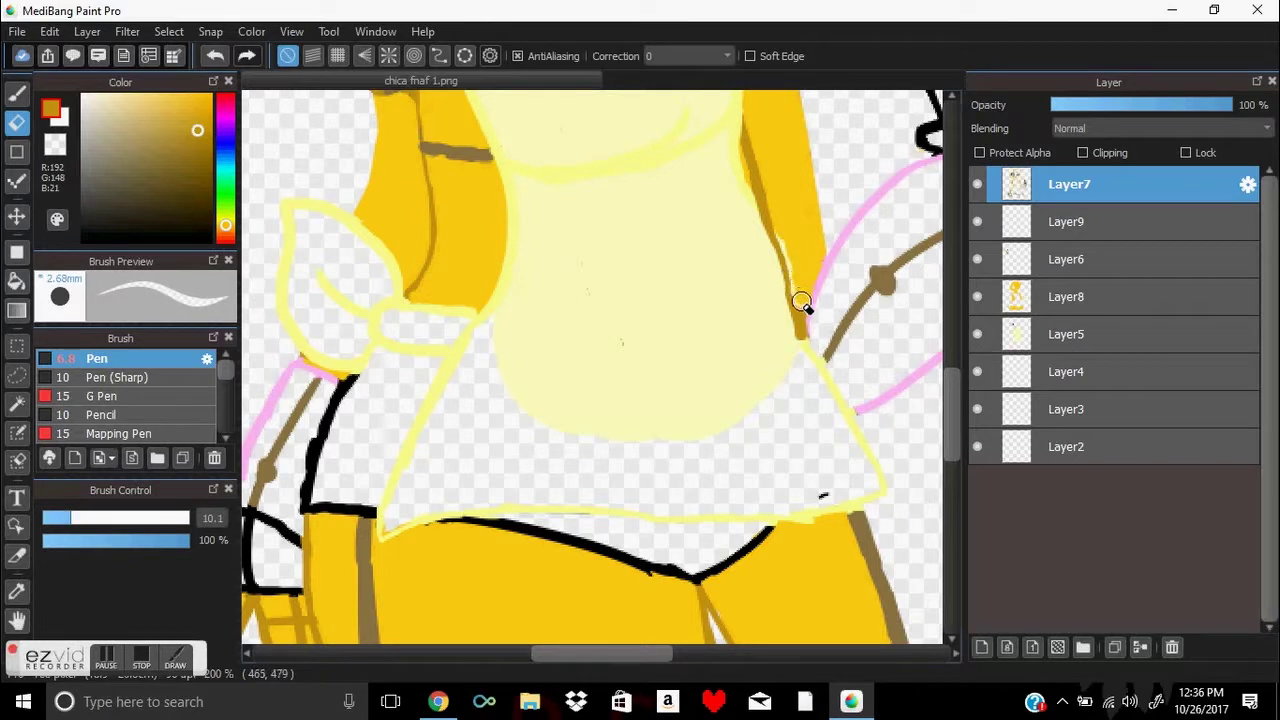
pyautogui.press('[')
pyautogui.press('[')
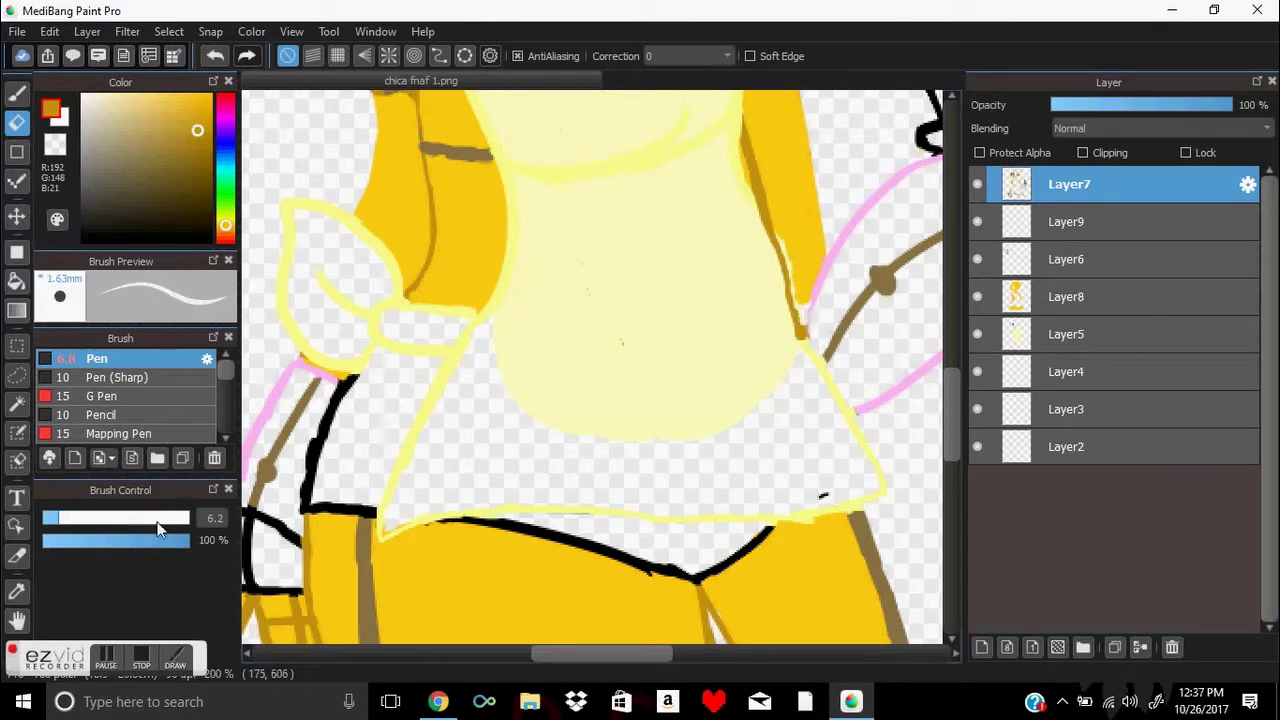
pyautogui.keyDown('alt'); pyautogui.click(776, 246); pyautogui.keyUp('alt')
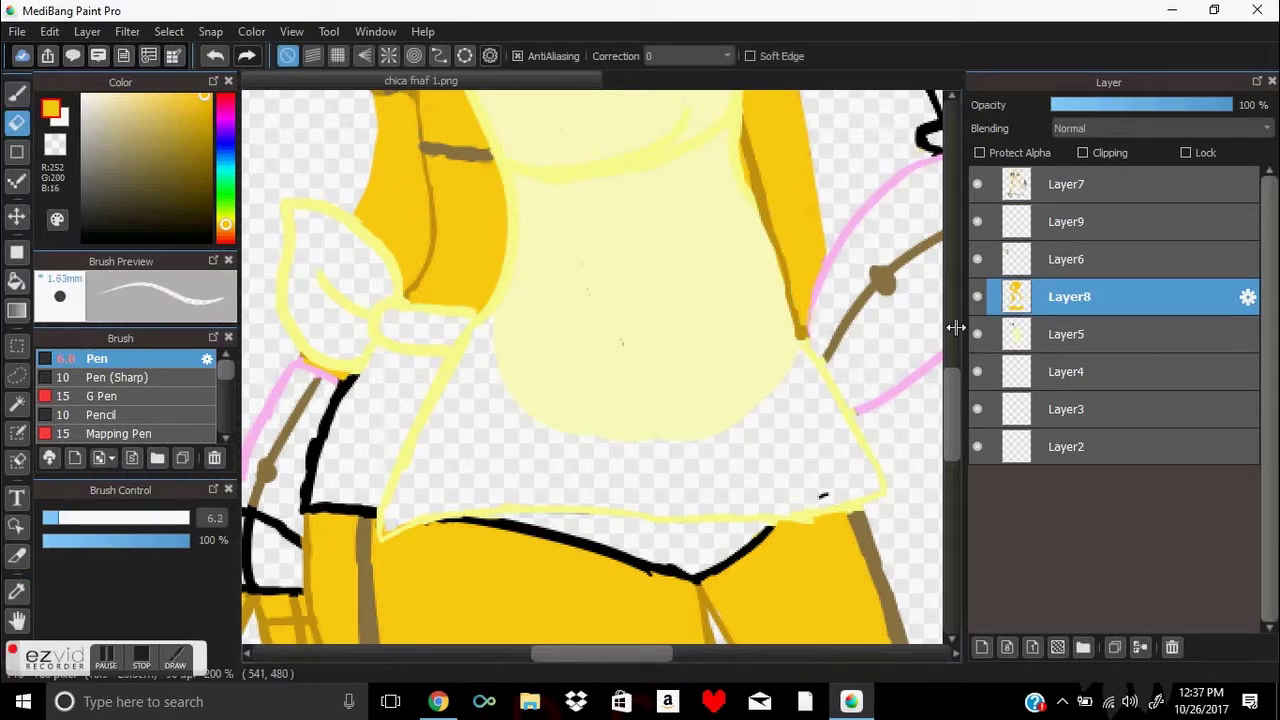
# Step: Fill the rest of the apron and its side bow with pale yellow (RGB 251, 255, 190) on Layer5
pyautogui.press('b')
pyautogui.keyDown('alt'); pyautogui.click(620, 294); pyautogui.keyUp('alt')
pyautogui.moveTo(398, 515)
pyautogui.mouseDown()
pyautogui.moveTo(837, 444)
pyautogui.moveTo(749, 414)
pyautogui.moveTo(660, 494)
pyautogui.moveTo(495, 427)
pyautogui.moveTo(306, 226)
pyautogui.mouseUp()
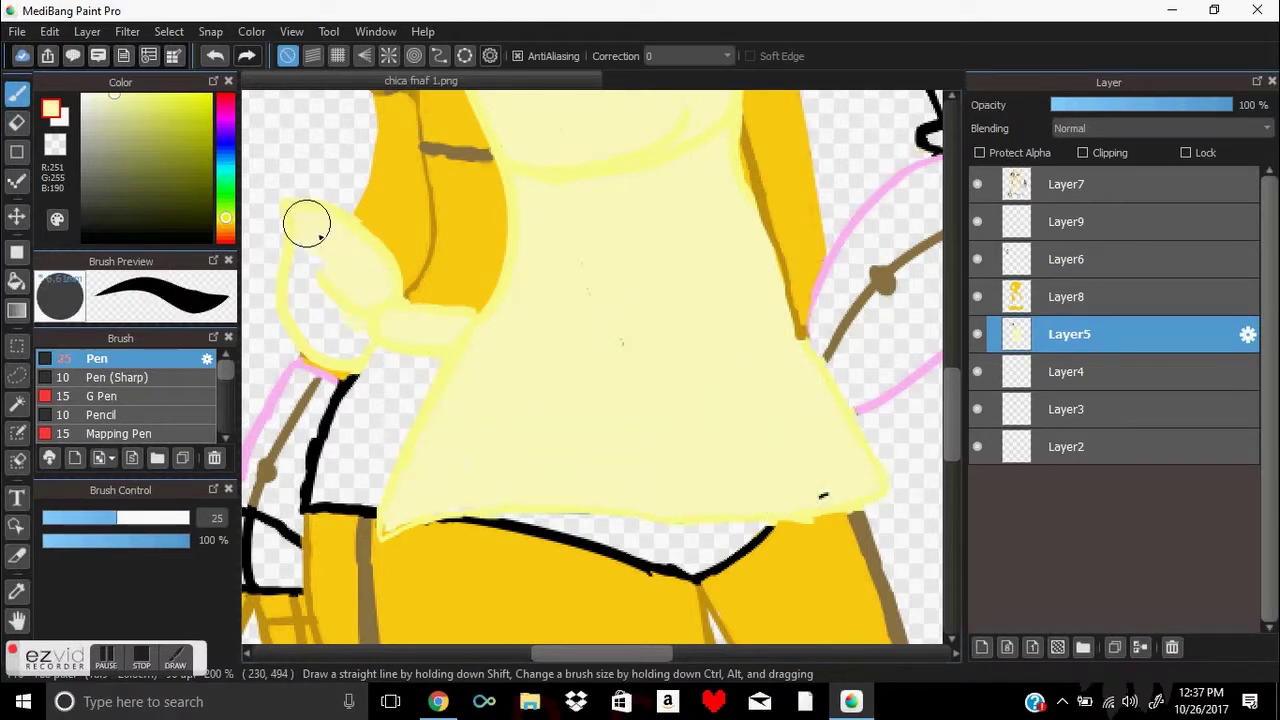
pyautogui.press('e')
pyautogui.click(1038, 199)
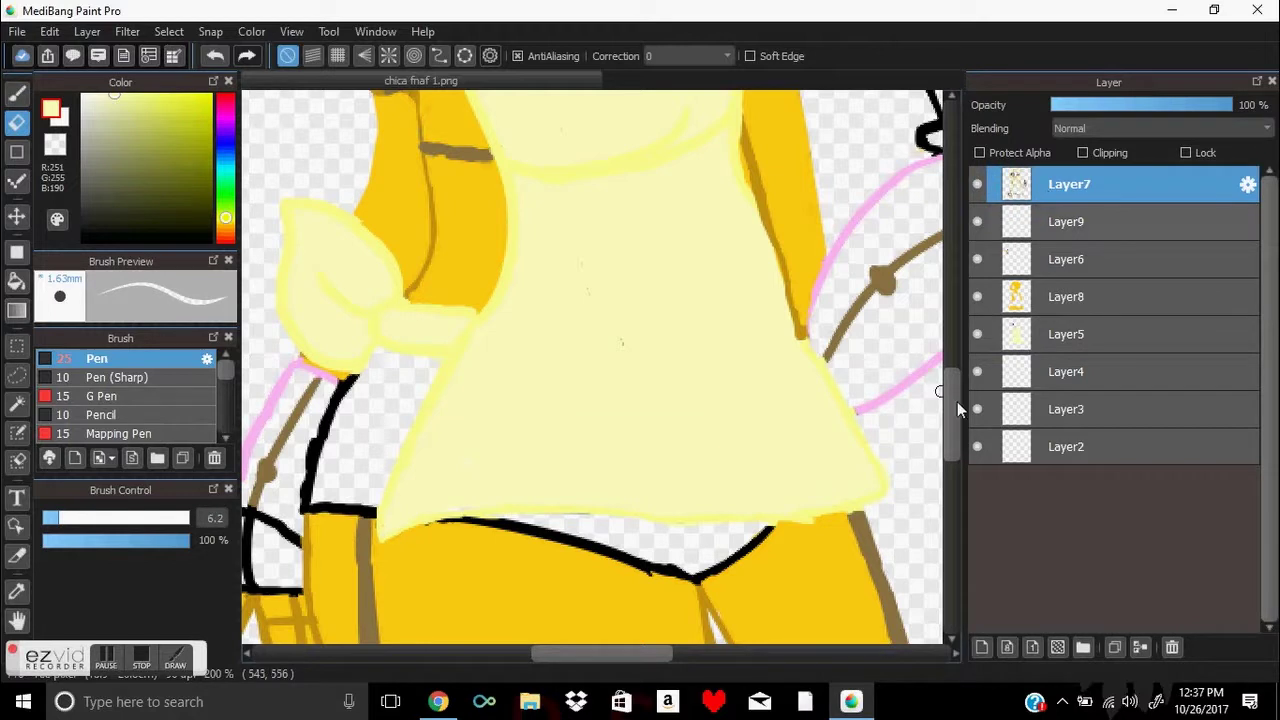
# Step: Fill both forearms with light pink (RGB 255, 208, 246) on Layer4
pyautogui.scroll(3, 800, 530)
pyautogui.click(16, 591)
pyautogui.scroll(-2, 848, 342)
pyautogui.click(845, 345)
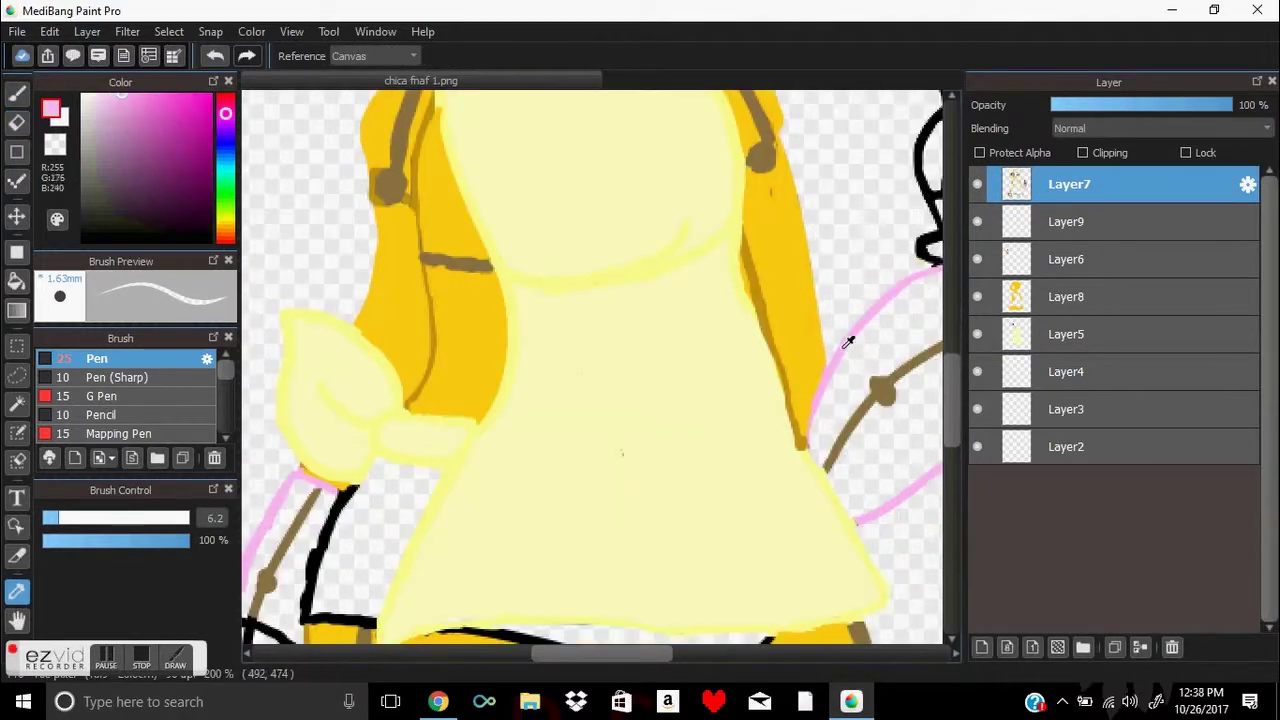
pyautogui.press('b')
pyautogui.click(1066, 371)
pyautogui.moveTo(891, 337)
pyautogui.mouseDown()
pyautogui.moveTo(857, 500)
pyautogui.moveTo(900, 440)
pyautogui.mouseUp()
pyautogui.hscroll(3, 680, 280)
pyautogui.moveTo(680, 280)
pyautogui.mouseDown()
pyautogui.moveTo(707, 344)
pyautogui.moveTo(680, 300)
pyautogui.mouseUp()
pyautogui.hscroll(-5, 400, 515)
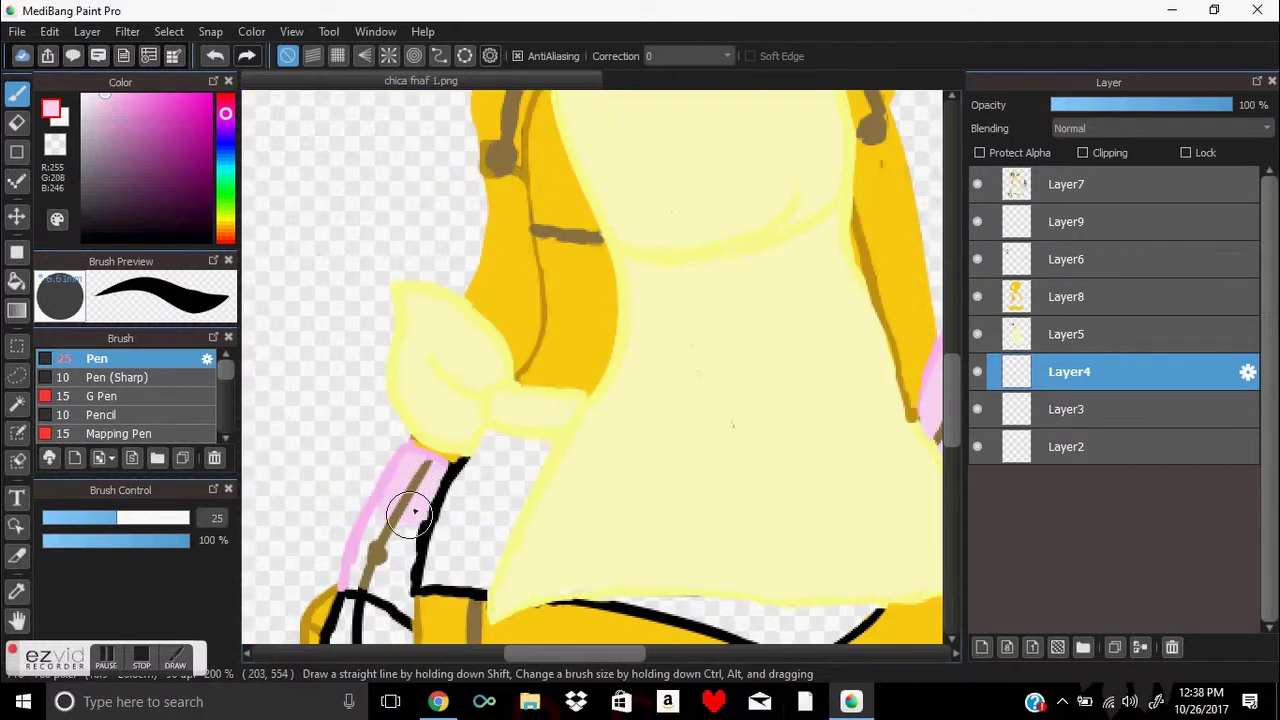
pyautogui.scroll(-3, 869, 408)
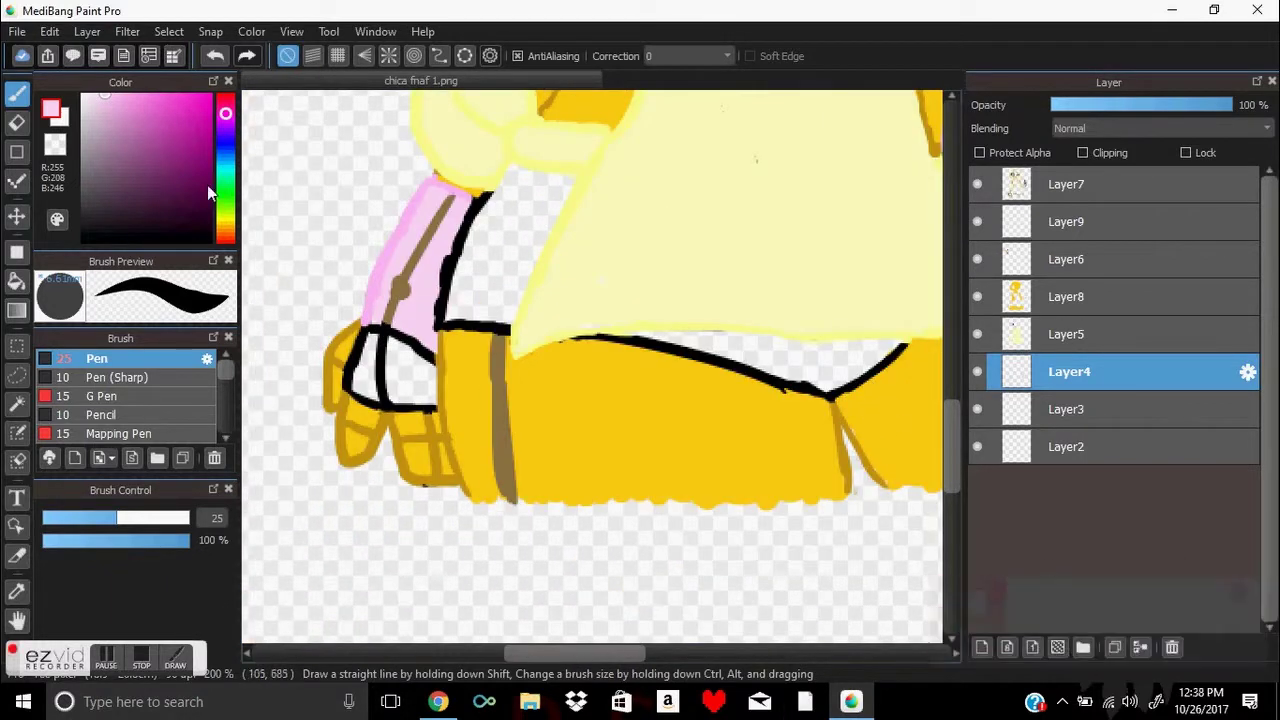
# Step: Recolour the black outlines of the shorts in purple (RGB 135, 52, 166) on Layer7 with Protect Alpha on
pyautogui.click(83, 221)
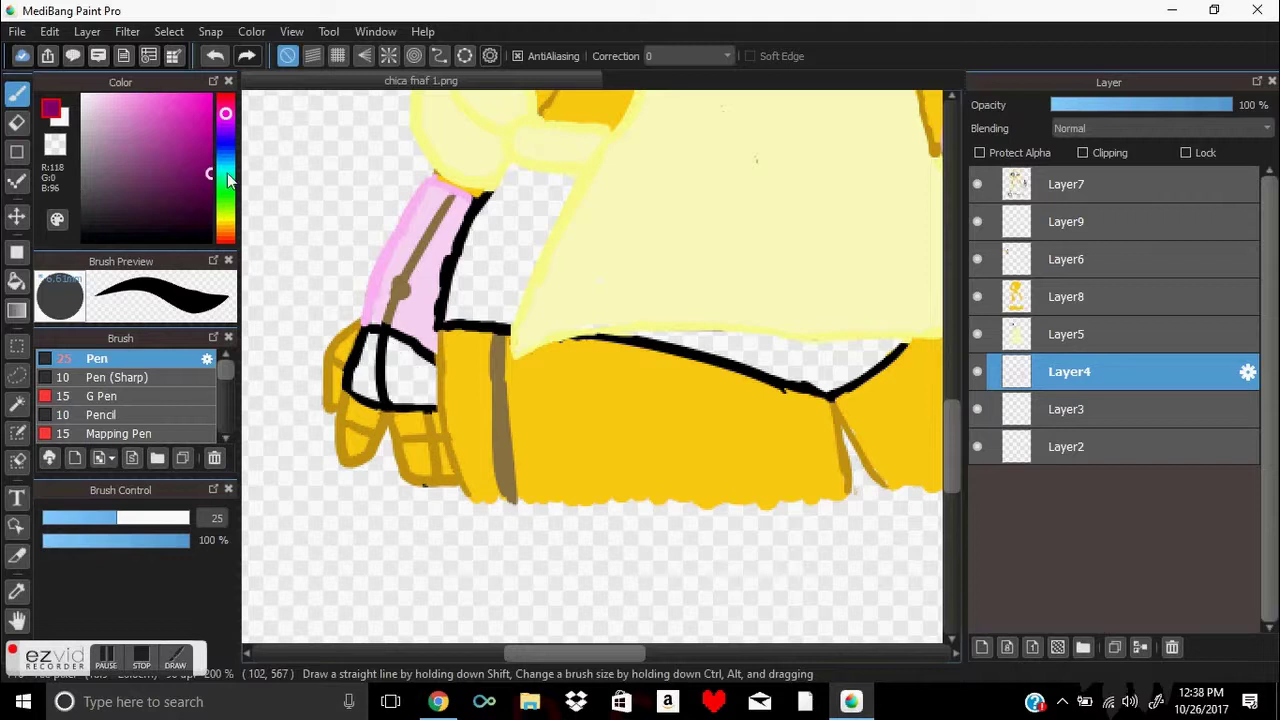
pyautogui.hscroll(3, 292, 527)
pyautogui.click(209, 155)
pyautogui.click(1066, 296)
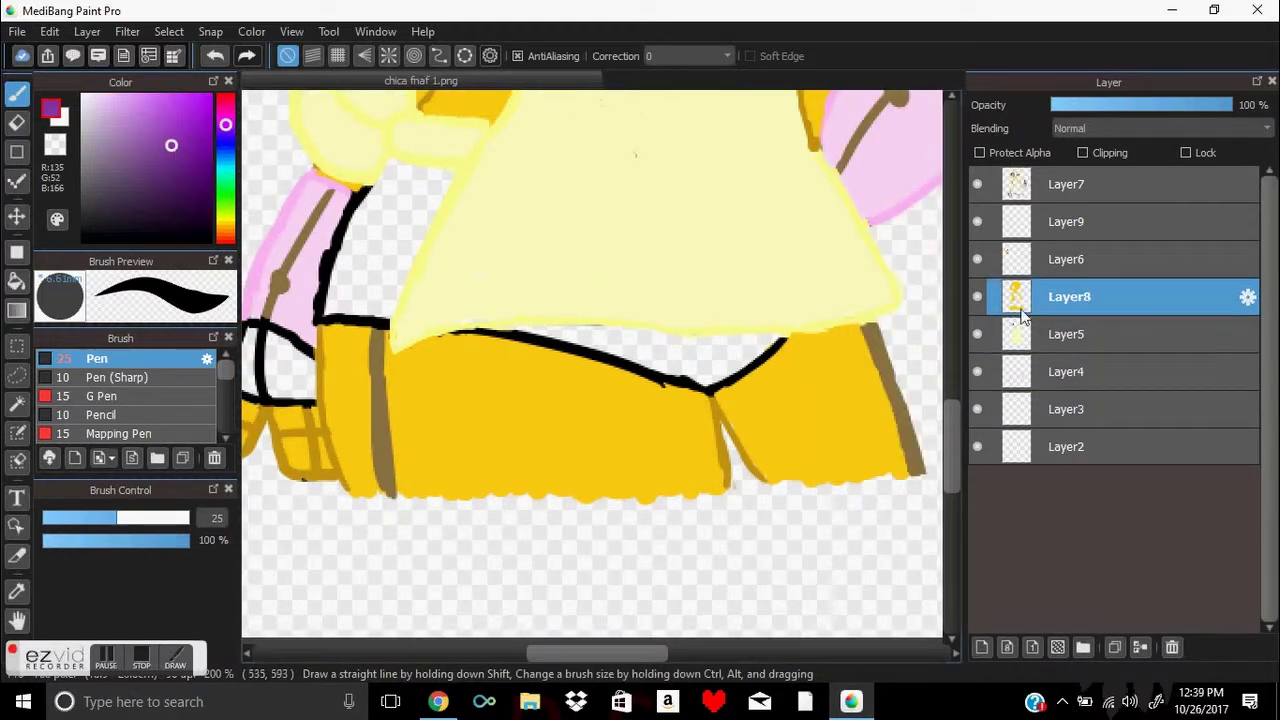
pyautogui.click(1066, 184)
pyautogui.click(67, 517)
pyautogui.moveTo(370, 186)
pyautogui.mouseDown()
pyautogui.moveTo(318, 309)
pyautogui.moveTo(763, 367)
pyautogui.mouseUp()
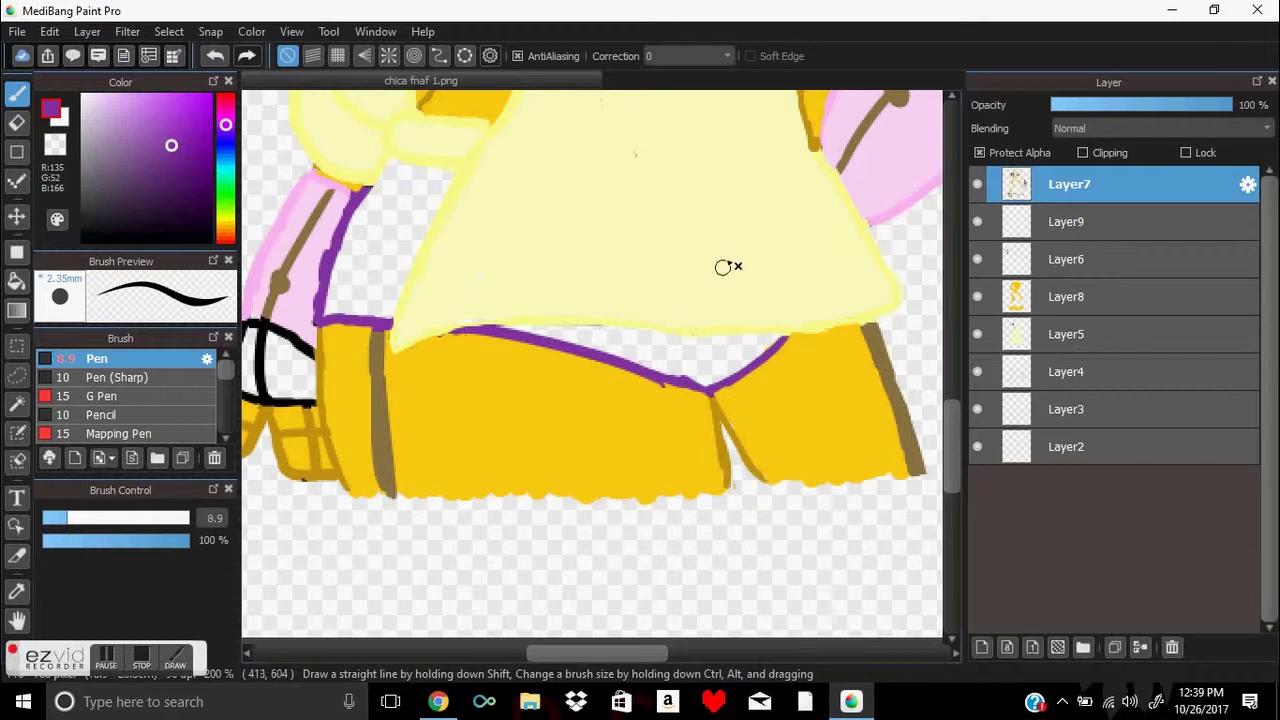
# Step: Fill the shorts beside and below the apron with bright purple (RGB 182, 70, 224) on Layer4
pyautogui.click(1066, 371)
pyautogui.moveTo(410, 232)
pyautogui.mouseDown()
pyautogui.moveTo(443, 182)
pyautogui.moveTo(330, 300)
pyautogui.mouseUp()
pyautogui.click(177, 137)
pyautogui.click(214, 55)
pyautogui.click(171, 112)
pyautogui.moveTo(410, 185)
pyautogui.mouseDown()
pyautogui.moveTo(340, 290)
pyautogui.moveTo(375, 287)
pyautogui.moveTo(415, 185)
pyautogui.mouseUp()
pyautogui.moveTo(500, 335)
pyautogui.mouseDown()
pyautogui.moveTo(677, 366)
pyautogui.moveTo(640, 335)
pyautogui.moveTo(725, 356)
pyautogui.mouseUp()
pyautogui.press('e')
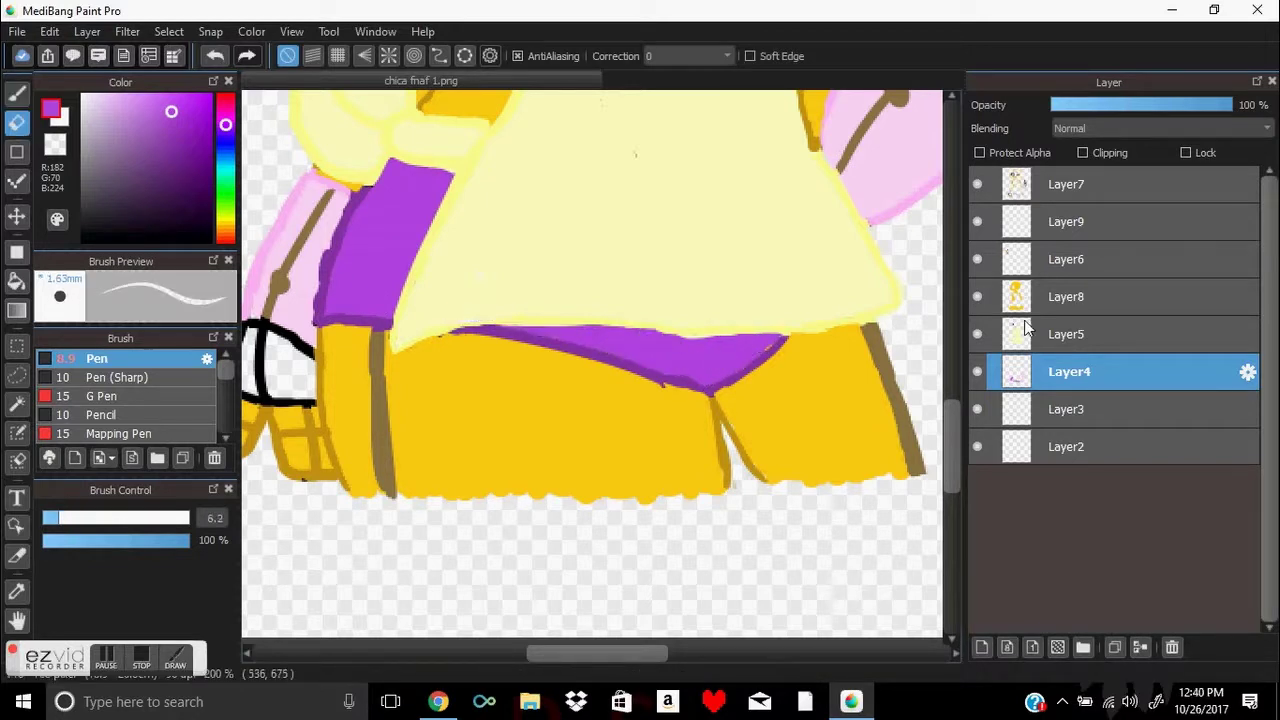
# Step: Draw outlined letters "Le" across the chest in vivid purple (RGB 183, 38, 248) on Layer8 and clean them with the eraser
pyautogui.click(1030, 298)
pyautogui.press('b')
pyautogui.moveTo(951, 445); pyautogui.dragTo(951, 352)
pyautogui.click(202, 115)
pyautogui.moveTo(510, 395); pyautogui.dragTo(515, 420)
pyautogui.hotkey('ctrl', 'z')
pyautogui.moveTo(545, 360)
pyautogui.mouseDown()
pyautogui.moveTo(530, 400)
pyautogui.moveTo(540, 380)
pyautogui.moveTo(514, 402)
pyautogui.mouseUp()
pyautogui.hotkey('ctrl', 'z')
pyautogui.moveTo(592, 398); pyautogui.dragTo(632, 425)
pyautogui.hotkey('ctrl', 'z')
pyautogui.moveTo(600, 362)
pyautogui.mouseDown()
pyautogui.moveTo(591, 400)
pyautogui.moveTo(634, 426)
pyautogui.moveTo(593, 374)
pyautogui.moveTo(640, 418)
pyautogui.mouseUp()
pyautogui.hotkey('ctrl', 'z')
pyautogui.hotkey('ctrl', 'z')
pyautogui.moveTo(600, 360)
pyautogui.mouseDown()
pyautogui.moveTo(594, 378)
pyautogui.moveTo(645, 418)
pyautogui.mouseUp()
pyautogui.press('e')
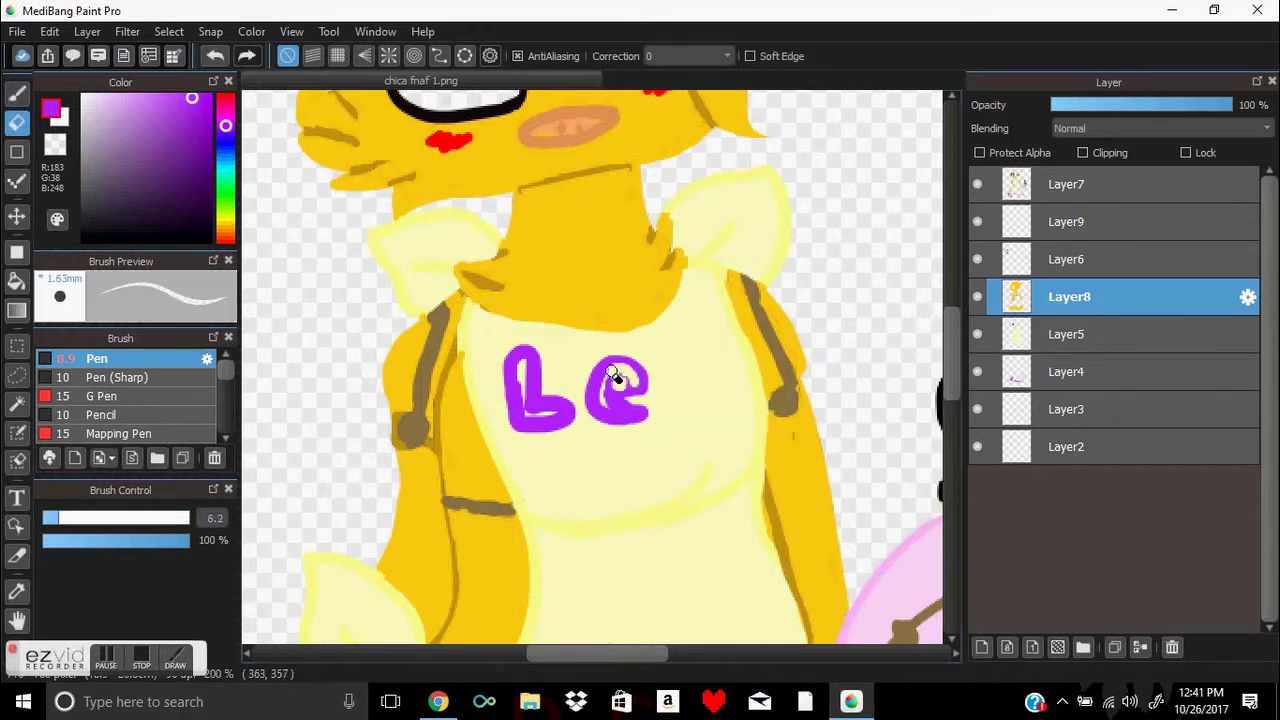
# Step: Complete the word "Let's" on the chest with an outlined t, apostrophe and s, using a 5.6 brush
pyautogui.press('b')
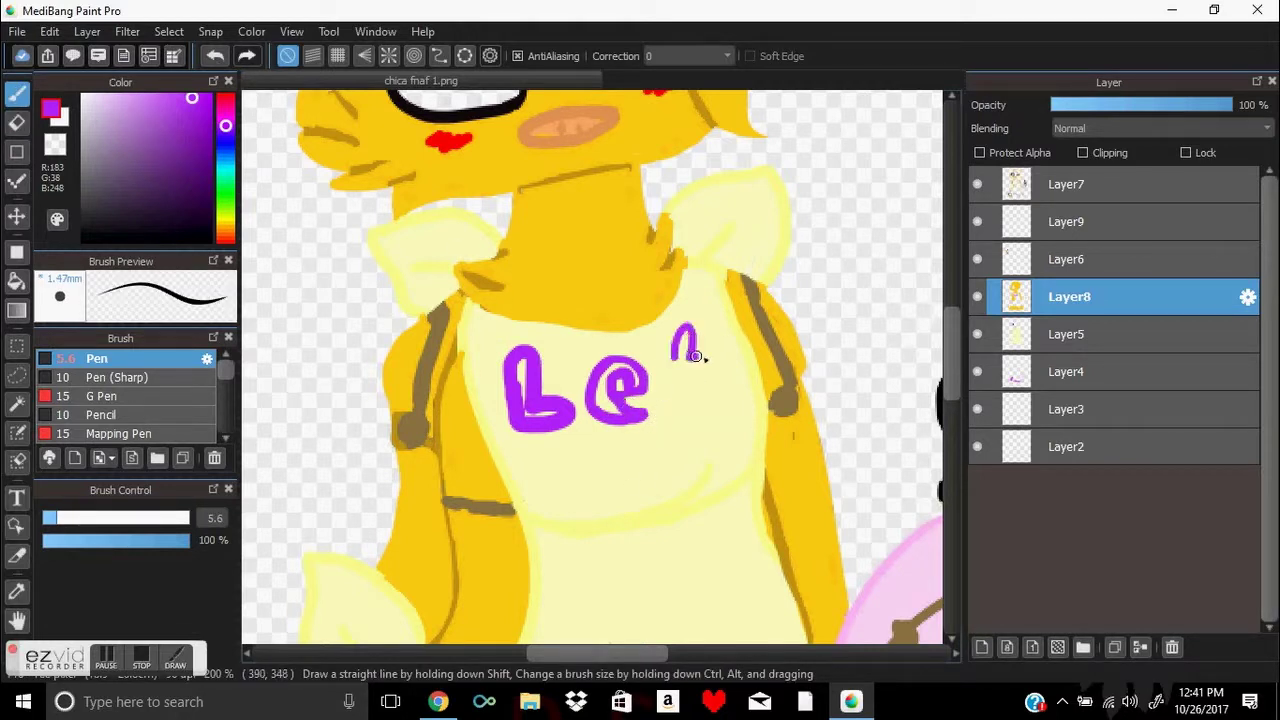
pyautogui.moveTo(650, 372); pyautogui.dragTo(724, 362)
pyautogui.moveTo(692, 360); pyautogui.dragTo(684, 410)
pyautogui.moveTo(702, 316)
pyautogui.mouseDown()
pyautogui.moveTo(734, 340)
pyautogui.moveTo(752, 410)
pyautogui.mouseUp()
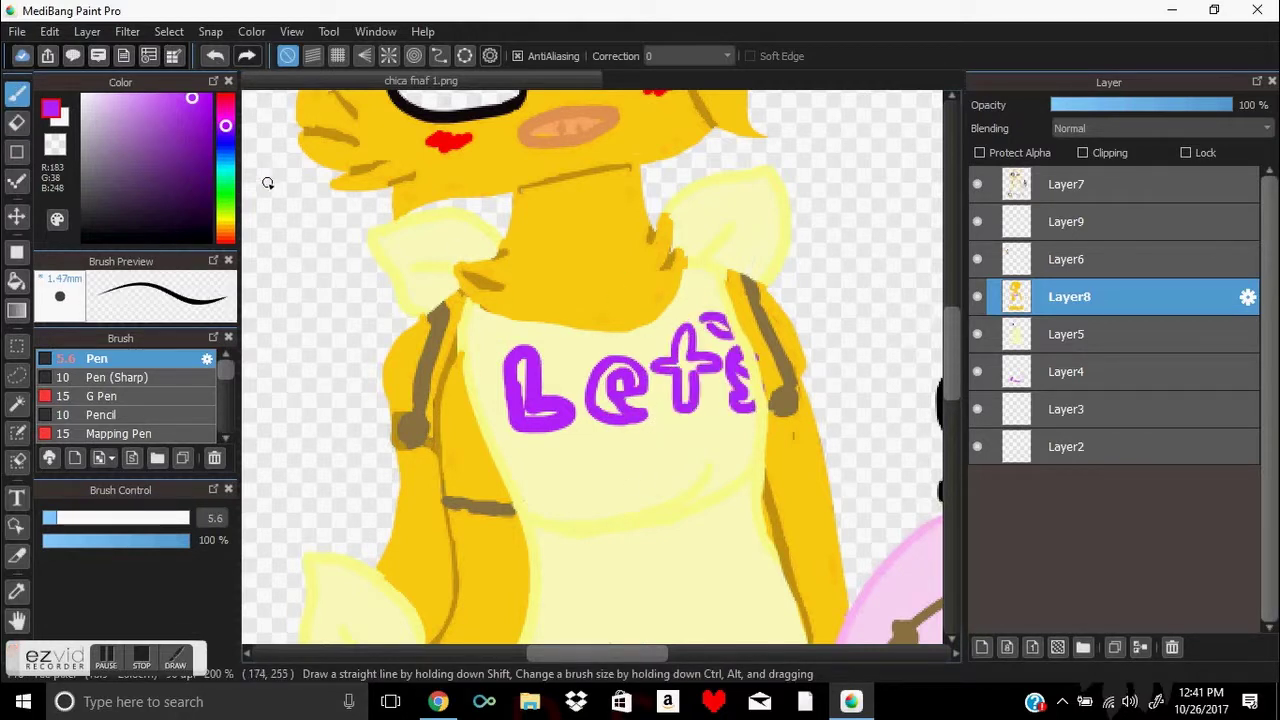
# Step: Extend the s of "Let's" over the apron outline on Layer7 with Protect Alpha on, and tidy the edges of the lettering
pyautogui.press('e')
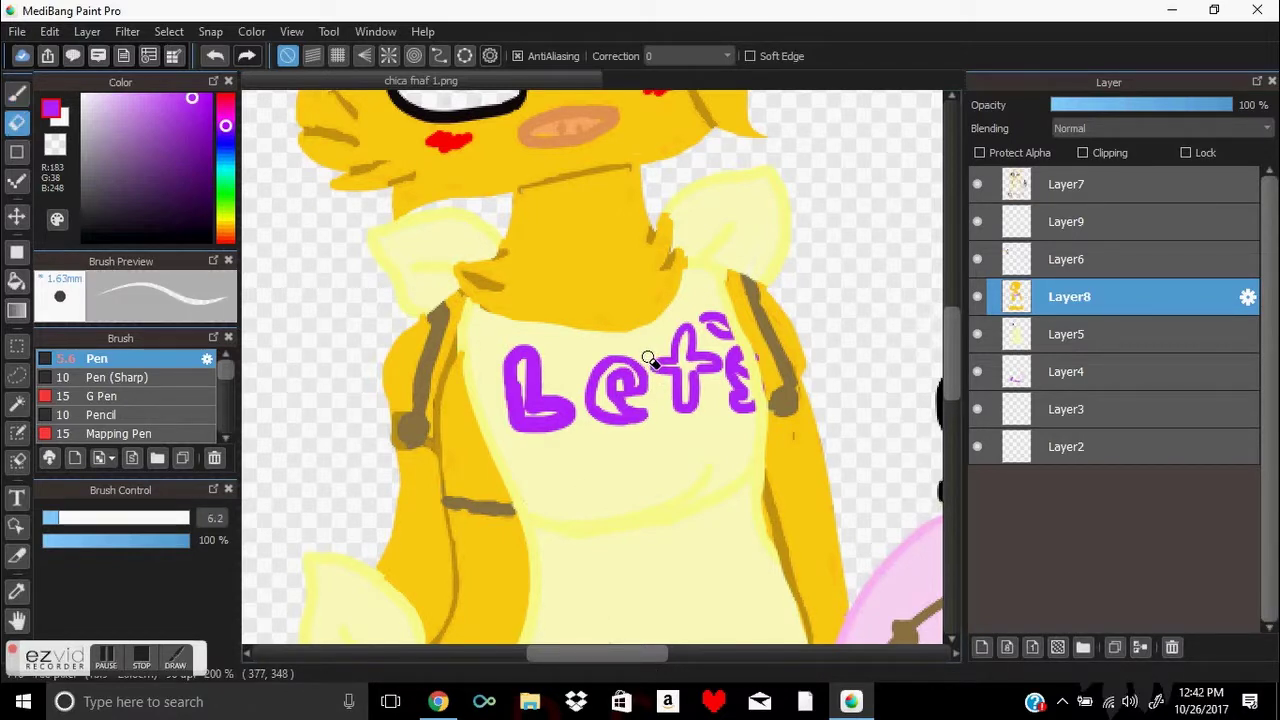
pyautogui.press('b')
pyautogui.click(1005, 184)
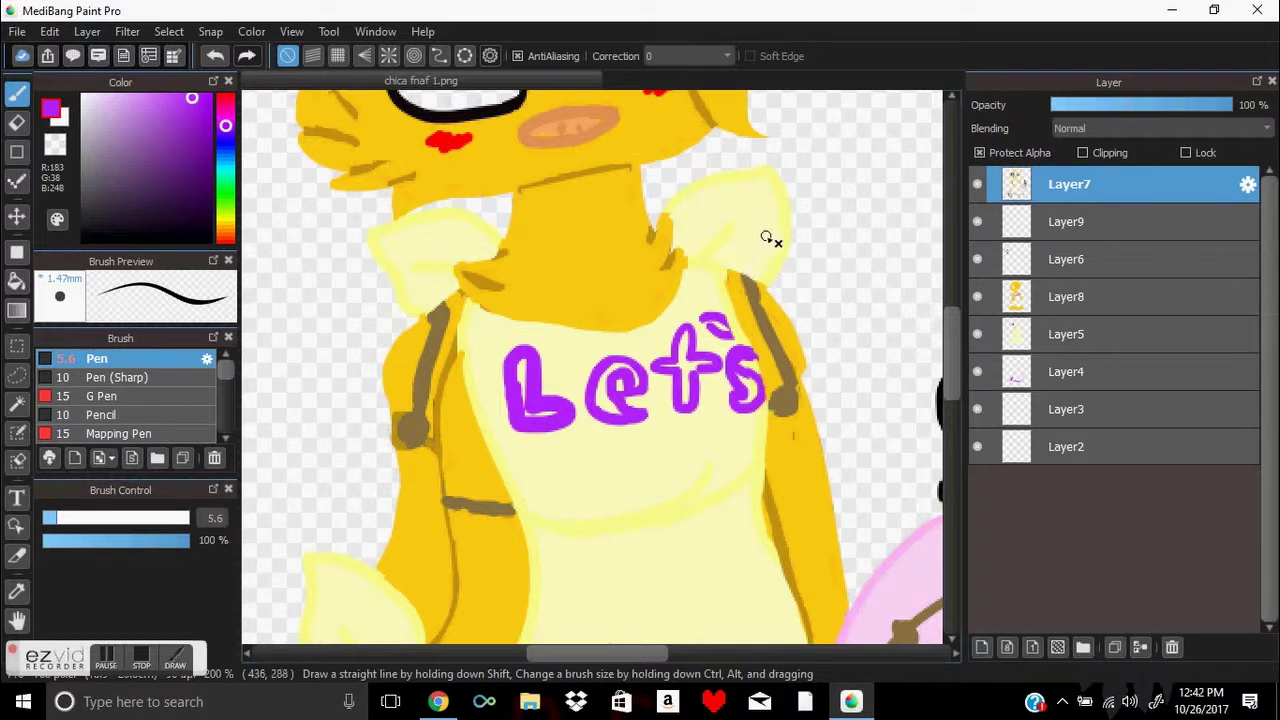
pyautogui.keyDown('alt'); pyautogui.click(757, 262); pyautogui.keyUp('alt')
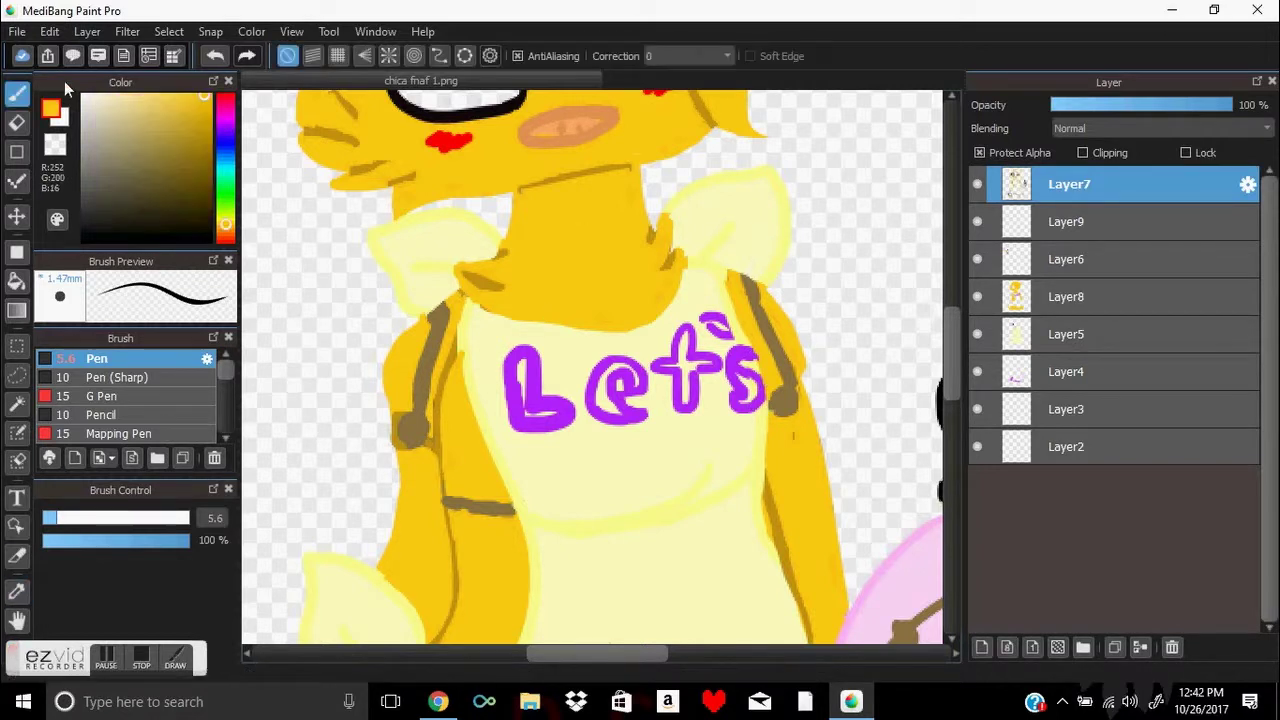
pyautogui.press('e')
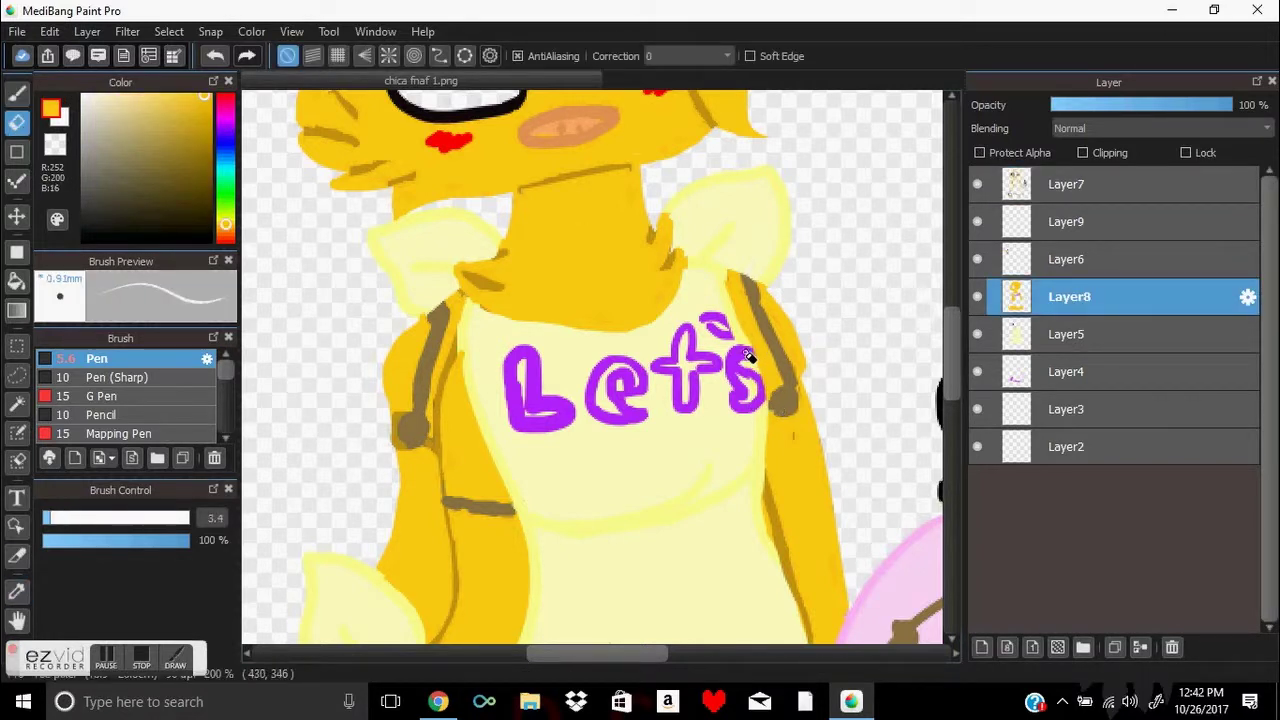
pyautogui.click(1015, 188)
# Step: Fill the insides of the "Let's" letters with bright yellow (RGB 240, 252, 16) on Layer5
pyautogui.click(1008, 330)
pyautogui.press('b')
pyautogui.click(225, 217)
pyautogui.moveTo(520, 360); pyautogui.dragTo(524, 413)
pyautogui.moveTo(608, 408); pyautogui.dragTo(637, 381)
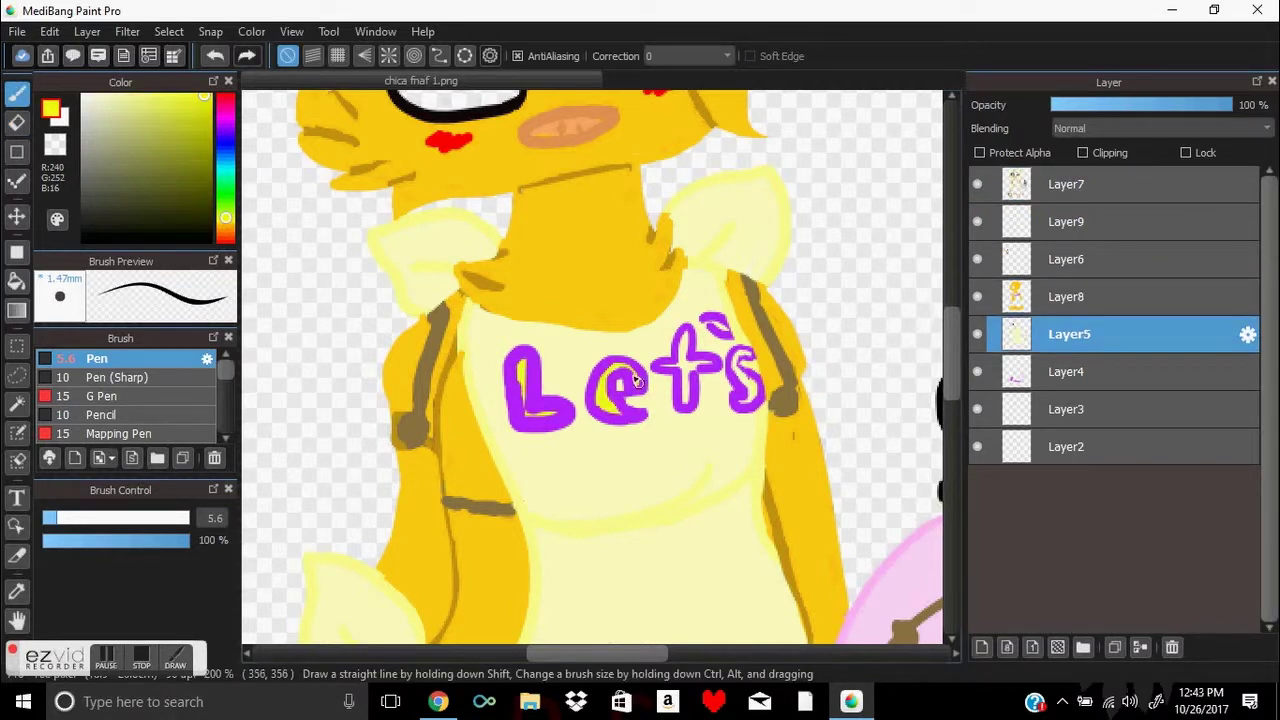
# Step: Draw outlined letters "Eat!" under "Let's" in the same purple (RGB 183, 38, 248) on Layer8
pyautogui.scroll(-3, 776, 370)
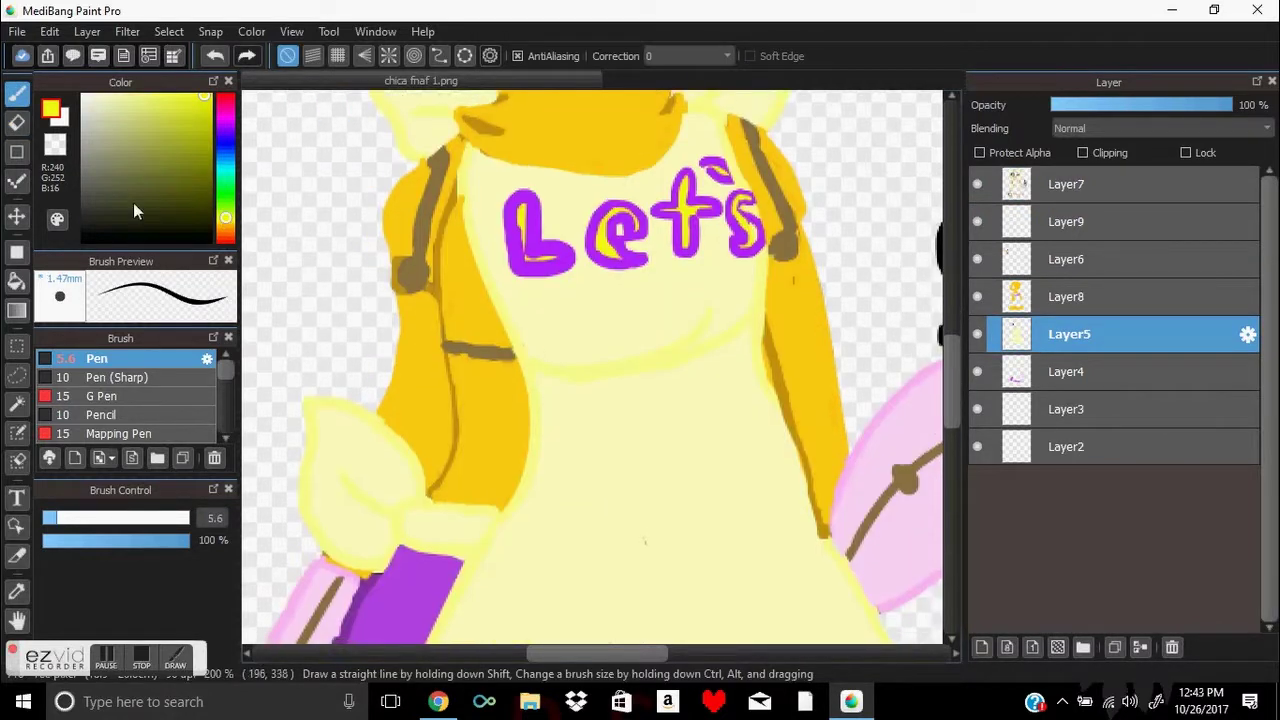
pyautogui.keyDown('alt'); pyautogui.click(528, 230); pyautogui.keyUp('alt')
pyautogui.moveTo(550, 292)
pyautogui.mouseDown()
pyautogui.moveTo(575, 339)
pyautogui.moveTo(590, 290)
pyautogui.mouseUp()
pyautogui.moveTo(680, 320)
pyautogui.mouseDown()
pyautogui.moveTo(643, 330)
pyautogui.moveTo(710, 310)
pyautogui.mouseUp()
pyautogui.keyDown('ctrl'); pyautogui.click(710, 310); pyautogui.keyUp('ctrl')
pyautogui.keyDown('ctrl'); pyautogui.click(784, 272); pyautogui.keyUp('ctrl')
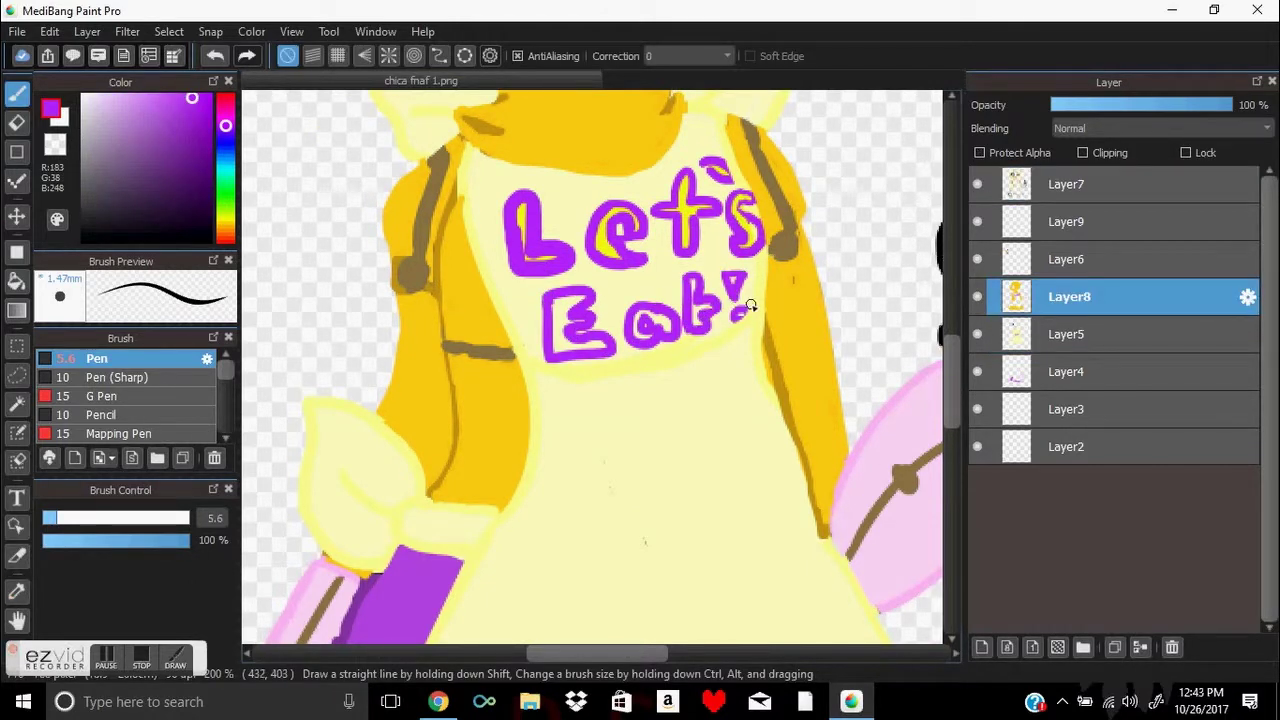
pyautogui.keyDown('ctrl'); pyautogui.click(743, 318); pyautogui.keyUp('ctrl')
pyautogui.click(988, 305)
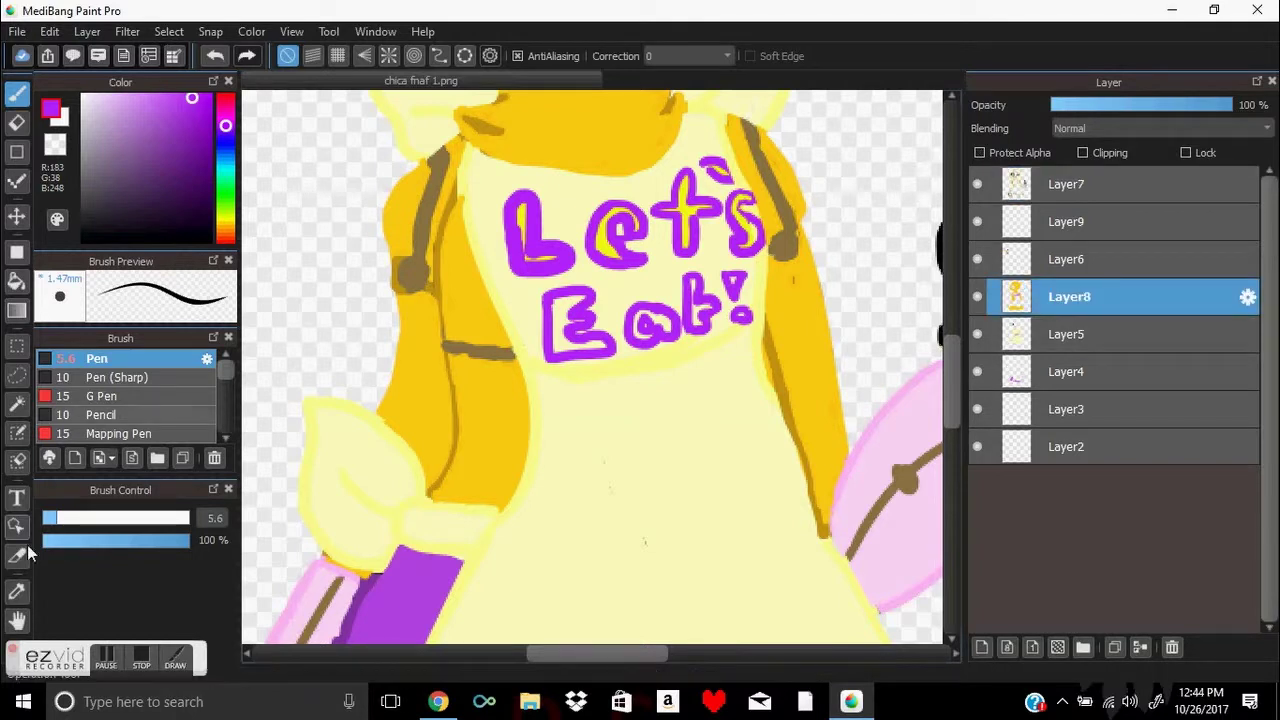
# Step: Try to fill the "Eat!" letters with bright yellow (RGB 240, 252, 16), switching from Layer8 to Layer5
pyautogui.keyDown('alt'); pyautogui.click(606, 243); pyautogui.keyUp('alt')
pyautogui.moveTo(555, 295); pyautogui.dragTo(556, 340)
pyautogui.click(1006, 334)
pyautogui.hotkey('ctrl', 'z')
pyautogui.keyDown('ctrl'); pyautogui.click(555, 315); pyautogui.keyUp('ctrl')
pyautogui.keyDown('ctrl'); pyautogui.click(634, 309); pyautogui.keyUp('ctrl')
pyautogui.click(1028, 342)
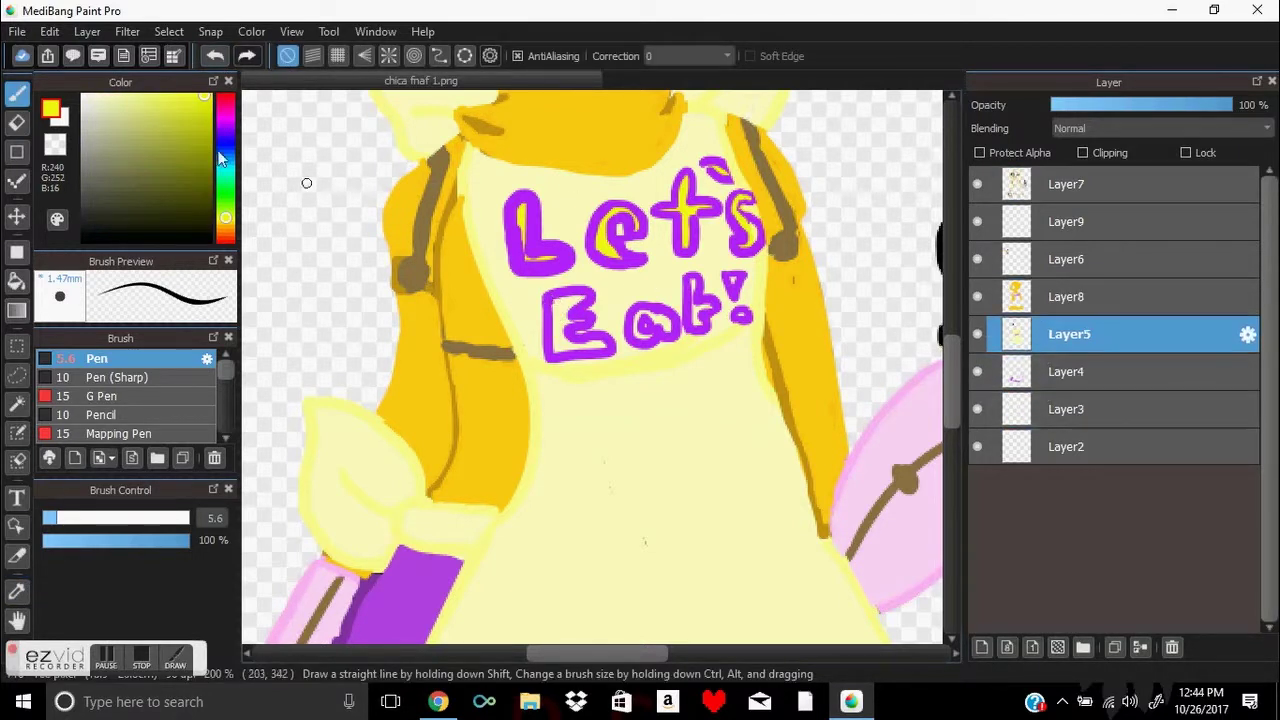
# Step: Block in magenta shadows (RGB 197, 14, 190) on the neck, cheek fur and shoulder ruffle on the clipped Layer8
pyautogui.keyDown('alt'); pyautogui.click(340, 470); pyautogui.keyUp('alt')
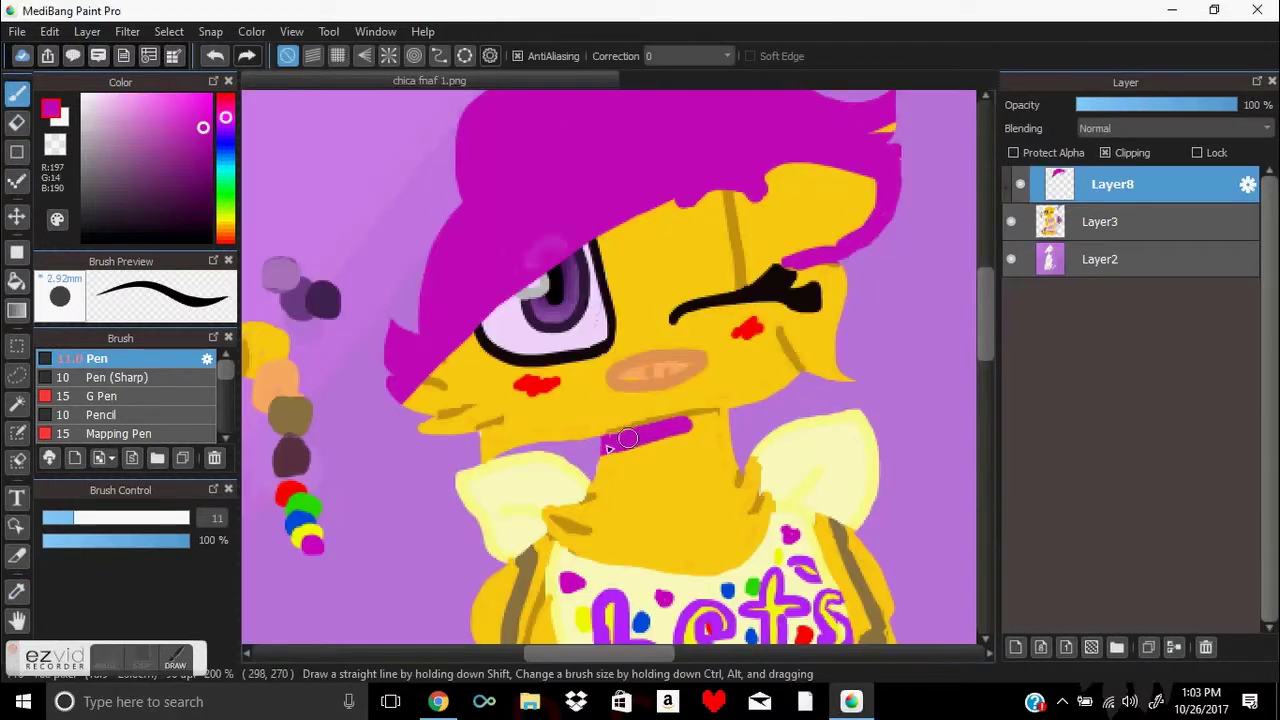
pyautogui.moveTo(614, 443); pyautogui.dragTo(697, 440)
pyautogui.moveTo(429, 380)
pyautogui.mouseDown()
pyautogui.moveTo(485, 425)
pyautogui.moveTo(473, 483)
pyautogui.moveTo(523, 425)
pyautogui.moveTo(605, 440)
pyautogui.mouseUp()
pyautogui.moveTo(795, 378); pyautogui.dragTo(773, 336)
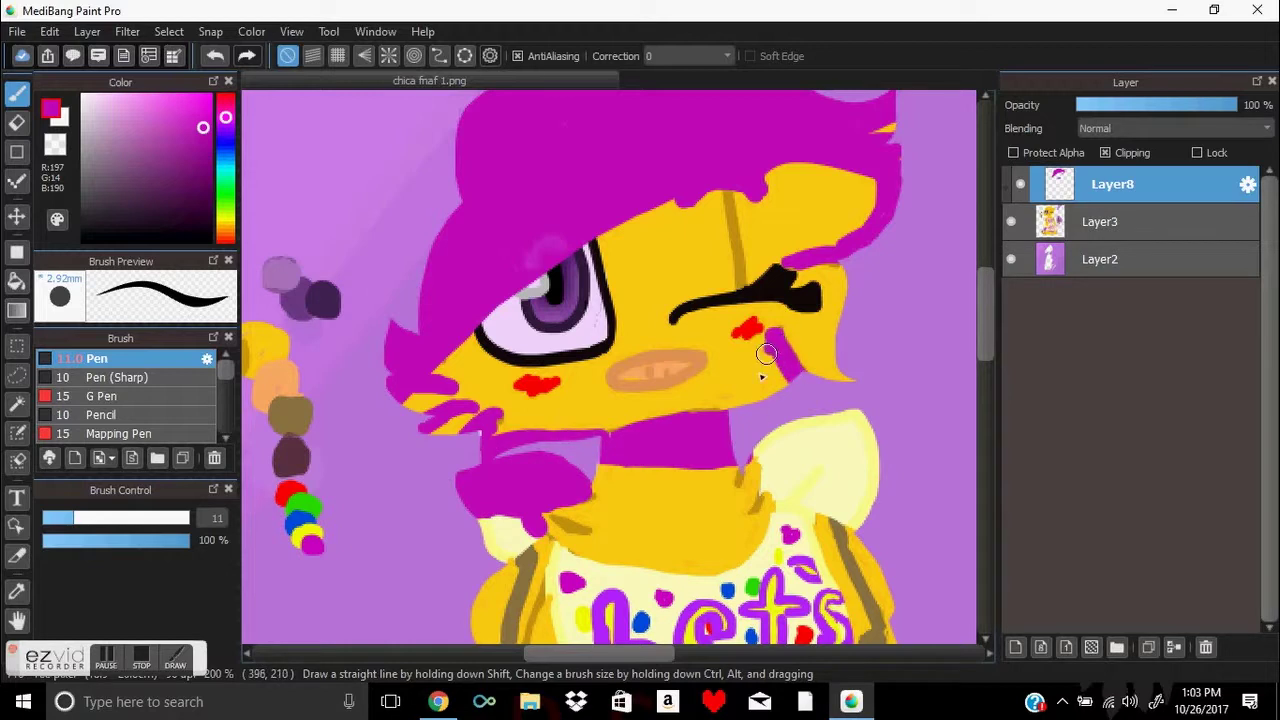
pyautogui.hotkey('ctrl', 'z')
# Step: Paint magenta shadow around the open eye and along the winking eye
pyautogui.moveTo(690, 305)
pyautogui.mouseDown()
pyautogui.moveTo(810, 290)
pyautogui.moveTo(822, 268)
pyautogui.mouseUp()
pyautogui.hotkey('ctrl', 'z')
pyautogui.moveTo(503, 296)
pyautogui.mouseDown()
pyautogui.moveTo(607, 333)
pyautogui.moveTo(829, 345)
pyautogui.moveTo(713, 303)
pyautogui.moveTo(611, 152)
pyautogui.moveTo(680, 205)
pyautogui.mouseUp()
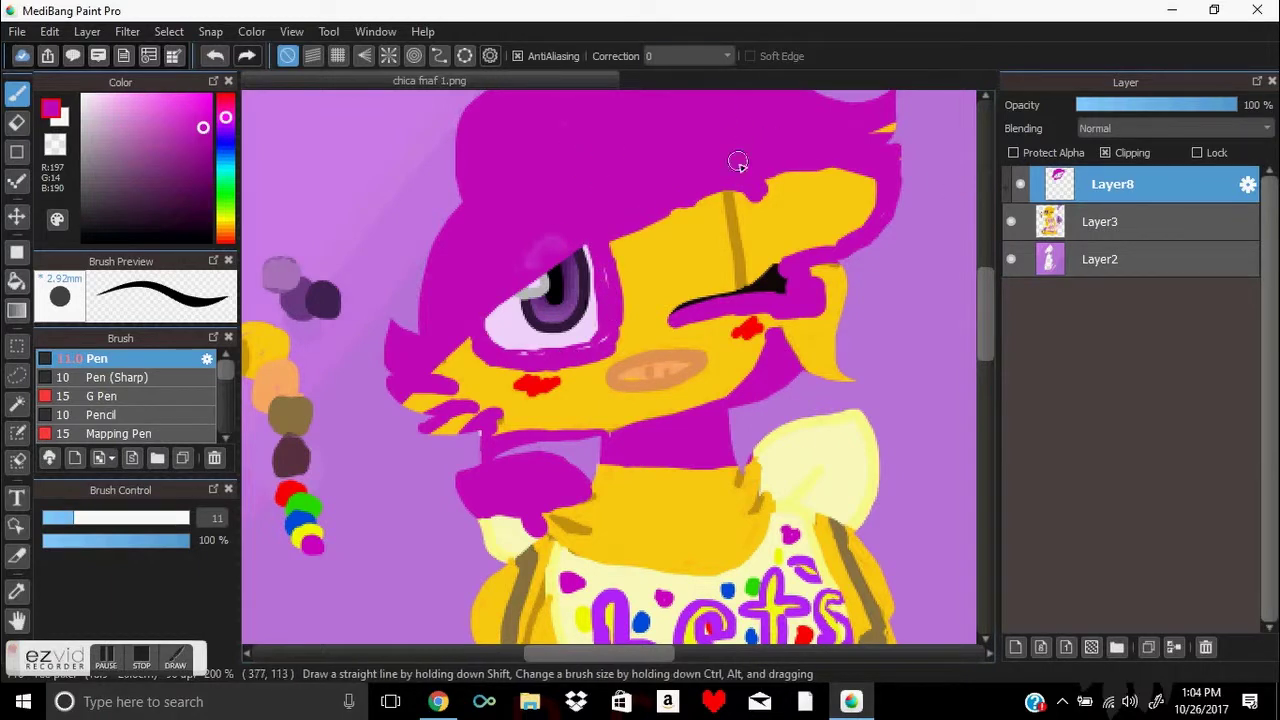
# Step: Block in magenta shadows on the shoulder ruffles, neckline, upper arm and under the chest on Layer8
pyautogui.scroll(-5, 614, 234)
pyautogui.moveTo(755, 192)
pyautogui.mouseDown()
pyautogui.moveTo(611, 296)
pyautogui.moveTo(831, 143)
pyautogui.moveTo(797, 166)
pyautogui.moveTo(866, 171)
pyautogui.moveTo(860, 360)
pyautogui.moveTo(840, 470)
pyautogui.moveTo(640, 500)
pyautogui.mouseUp()
pyautogui.moveTo(543, 306); pyautogui.dragTo(512, 618)
pyautogui.moveTo(552, 350); pyautogui.dragTo(600, 630)
pyautogui.moveTo(545, 470); pyautogui.dragTo(582, 464)
pyautogui.moveTo(525, 280)
pyautogui.mouseDown()
pyautogui.moveTo(524, 570)
pyautogui.moveTo(505, 308)
pyautogui.moveTo(493, 344)
pyautogui.mouseUp()
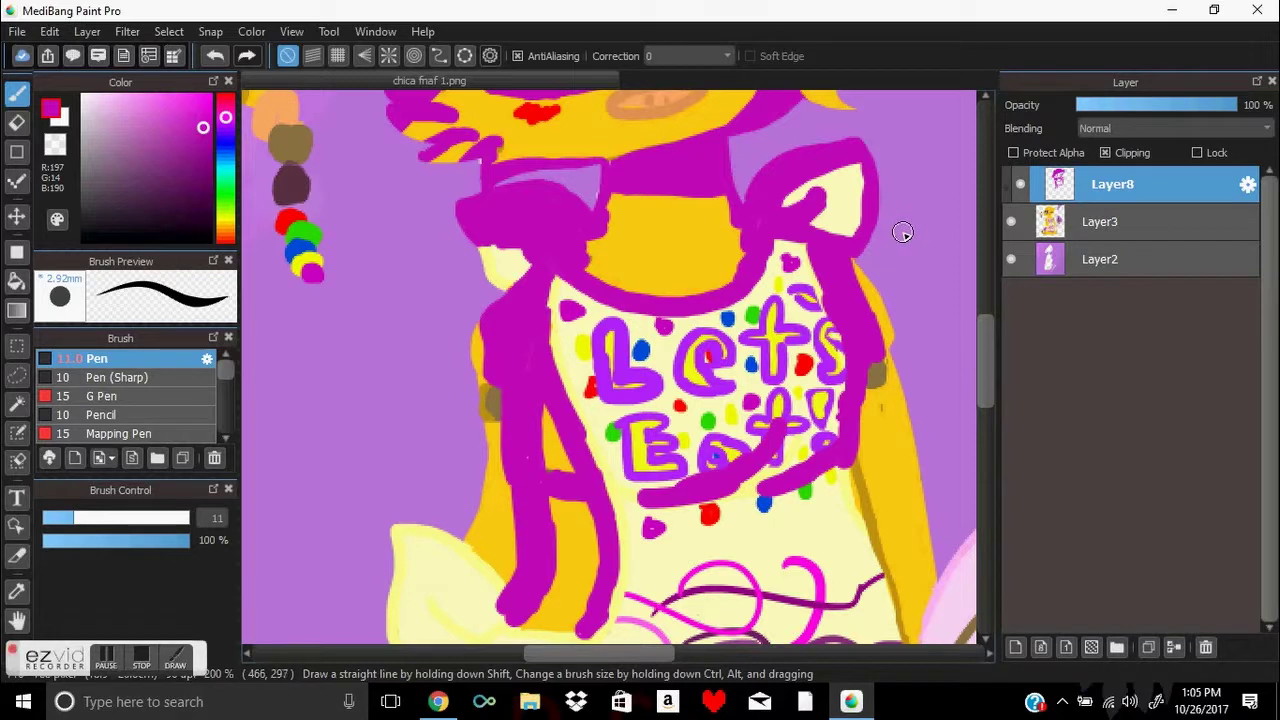
# Step: Paint magenta shadows under the apron hem, down the inner thighs and along the edge of the shorts
pyautogui.moveTo(985, 370); pyautogui.dragTo(989, 492)
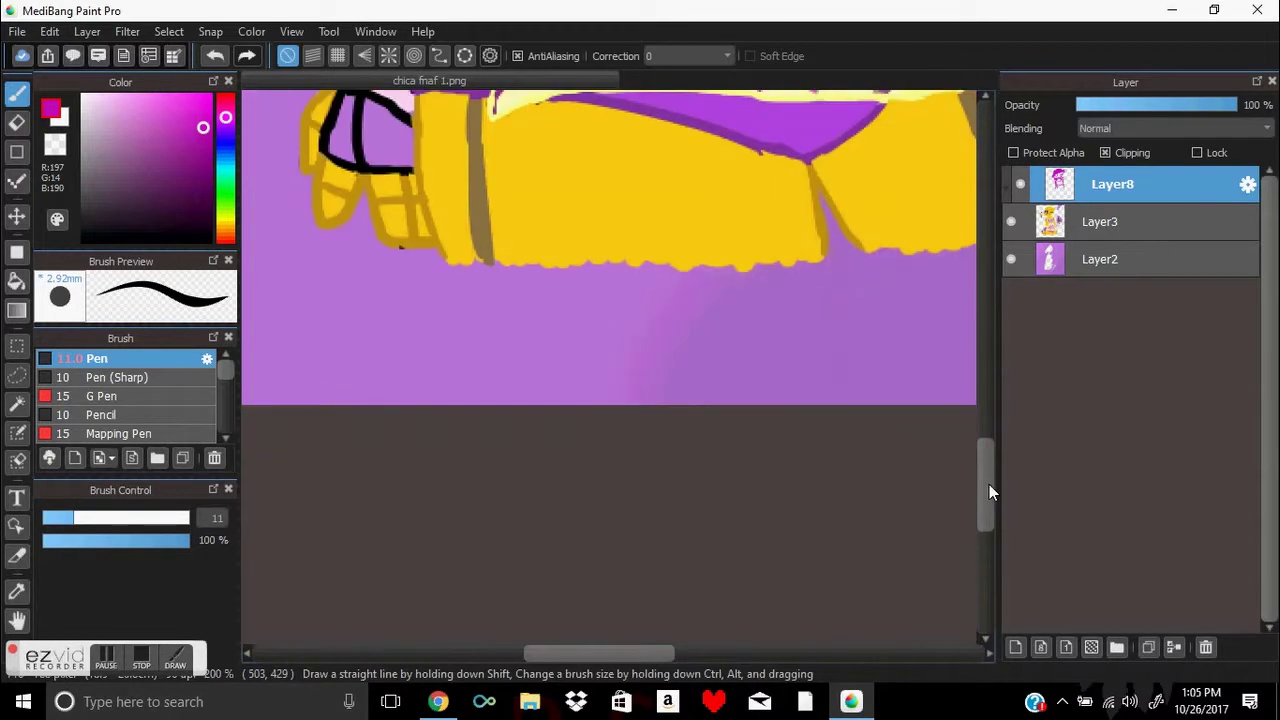
pyautogui.moveTo(478, 255); pyautogui.dragTo(458, 95)
pyautogui.moveTo(795, 170)
pyautogui.mouseDown()
pyautogui.moveTo(815, 258)
pyautogui.moveTo(480, 95)
pyautogui.mouseUp()
pyautogui.scroll(2, 984, 425)
pyautogui.moveTo(484, 274)
pyautogui.mouseDown()
pyautogui.moveTo(890, 264)
pyautogui.moveTo(807, 317)
pyautogui.moveTo(872, 396)
pyautogui.moveTo(846, 328)
pyautogui.moveTo(940, 275)
pyautogui.mouseUp()
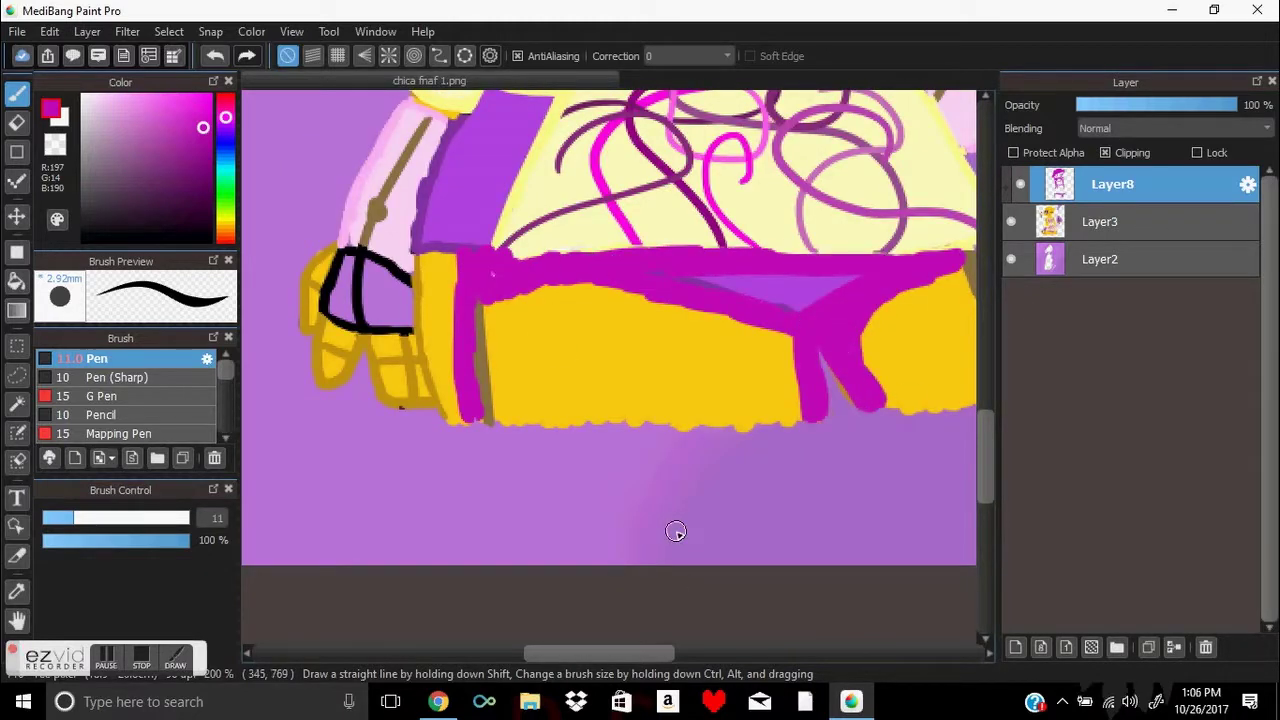
pyautogui.moveTo(505, 255)
pyautogui.mouseDown()
pyautogui.moveTo(414, 306)
pyautogui.moveTo(405, 295)
pyautogui.moveTo(465, 105)
pyautogui.mouseUp()
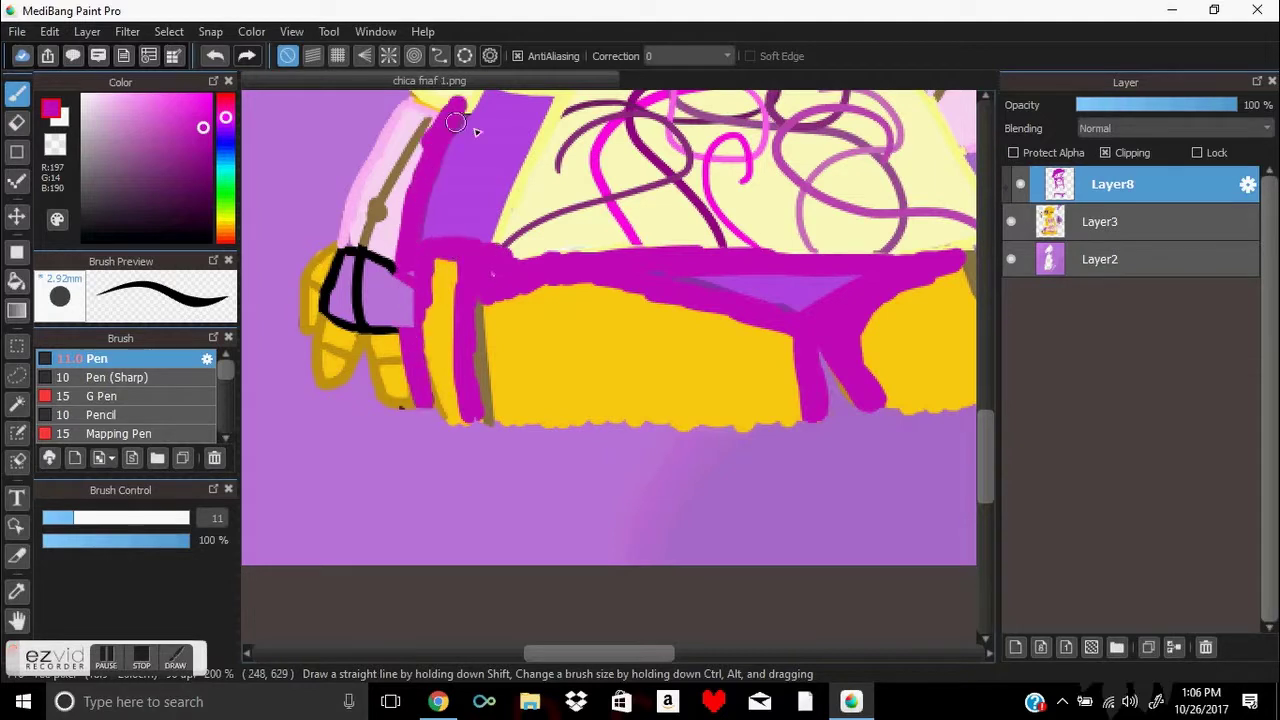
# Step: Add a new layer between Layer3 and Layer2 and fill the back of the hand with black on it
pyautogui.click(1100, 221)
pyautogui.click(1100, 259)
pyautogui.click(1015, 646)
pyautogui.keyDown('alt'); pyautogui.click(368, 262); pyautogui.keyUp('alt')
pyautogui.moveTo(368, 262)
pyautogui.mouseDown()
pyautogui.moveTo(380, 305)
pyautogui.moveTo(330, 275)
pyautogui.moveTo(340, 245)
pyautogui.moveTo(328, 282)
pyautogui.moveTo(370, 332)
pyautogui.mouseUp()
# Step: Recolour the hand's black outlines white on Layer3 with Protect Alpha on, and merge Layer3 down into the black fill layer
pyautogui.click(1100, 221)
pyautogui.hotkey('ctrl', 'z')
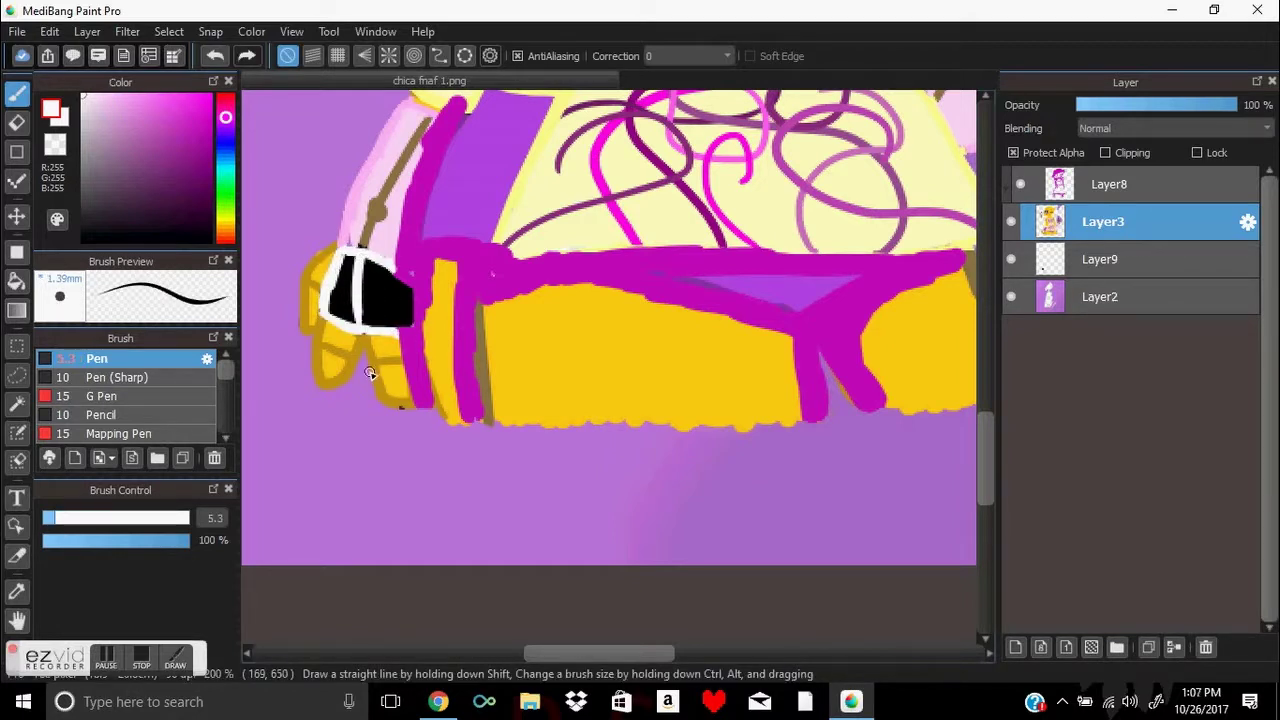
pyautogui.click(1174, 646)
# Step: Finish the white lines on the back of the lowered hand, and block in magenta shadows over the hand and forearm on Layer8
pyautogui.moveTo(385, 258)
pyautogui.mouseDown()
pyautogui.moveTo(382, 322)
pyautogui.moveTo(400, 290)
pyautogui.mouseUp()
pyautogui.moveTo(358, 258)
pyautogui.mouseDown()
pyautogui.moveTo(360, 320)
pyautogui.moveTo(398, 312)
pyautogui.moveTo(380, 250)
pyautogui.moveTo(390, 410)
pyautogui.mouseUp()
pyautogui.keyDown('alt'); pyautogui.click(465, 340); pyautogui.keyUp('alt')
pyautogui.moveTo(350, 245)
pyautogui.mouseDown()
pyautogui.moveTo(358, 330)
pyautogui.moveTo(345, 388)
pyautogui.mouseUp()
pyautogui.moveTo(400, 200); pyautogui.dragTo(388, 255)
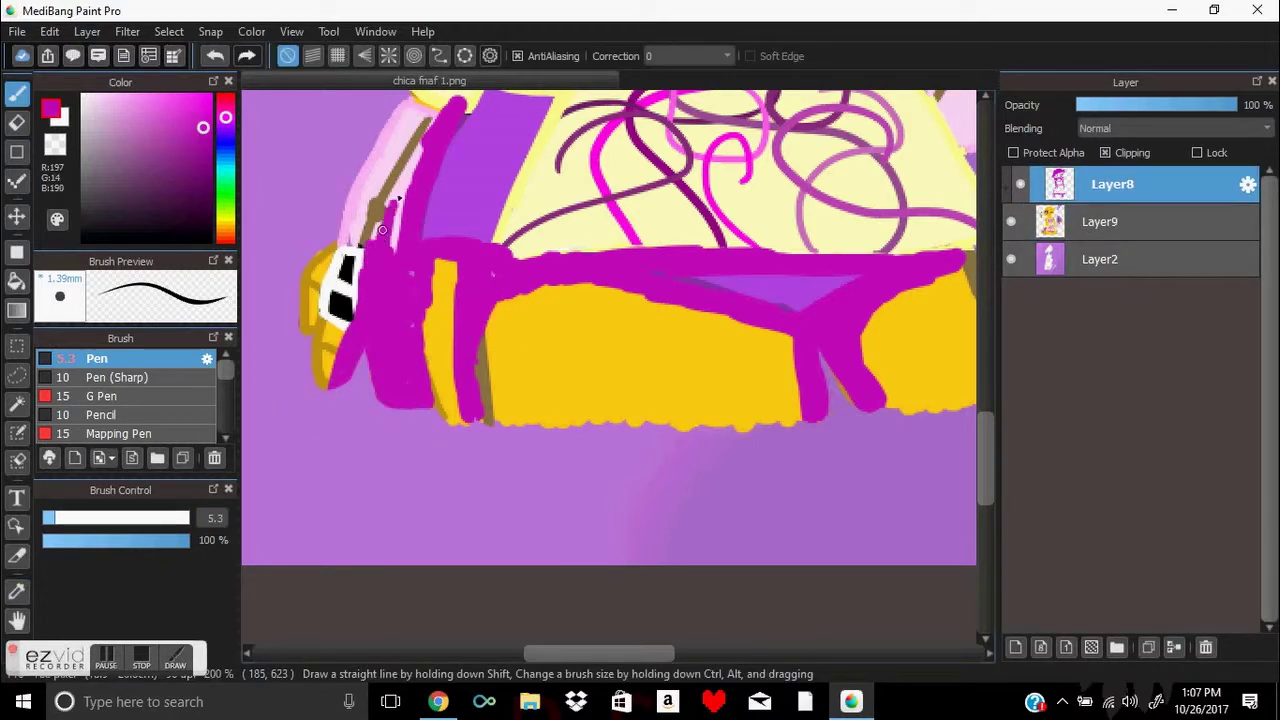
pyautogui.moveTo(440, 108); pyautogui.dragTo(400, 240)
pyautogui.keyDown('ctrl'); pyautogui.keyDown('alt'); pyautogui.moveTo(327, 282); pyautogui.dragTo(350, 282); pyautogui.keyUp('alt'); pyautogui.keyUp('ctrl')
pyautogui.moveTo(445, 240); pyautogui.dragTo(479, 104)
# Step: Block in magenta shadows on the lowered arm and its elbow ruffle with a size 15 Pen
pyautogui.scroll(5, 479, 104)
pyautogui.moveTo(556, 372); pyautogui.dragTo(495, 345)
pyautogui.moveTo(605, 312); pyautogui.dragTo(430, 300)
pyautogui.moveTo(505, 220); pyautogui.dragTo(400, 350)
pyautogui.moveTo(420, 245); pyautogui.dragTo(450, 390)
pyautogui.scroll(-2, 847, 338)
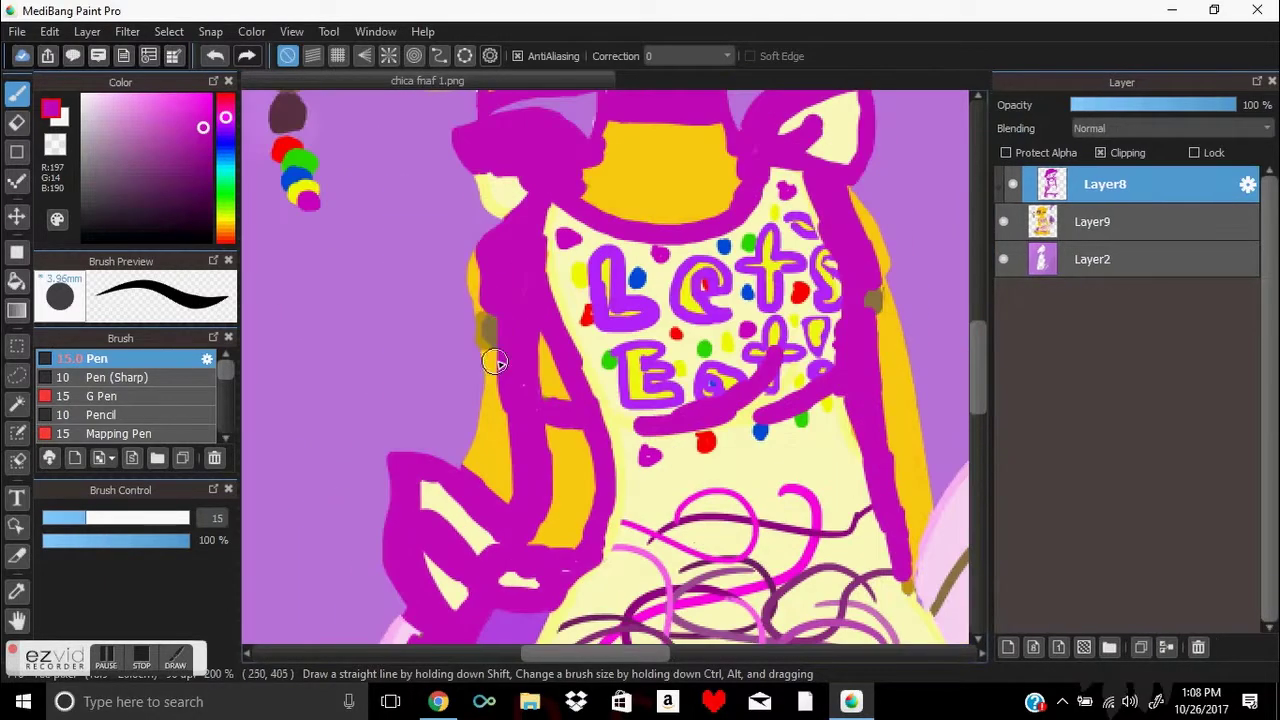
pyautogui.scroll(-2, 500, 334)
pyautogui.scroll(2, 873, 345)
pyautogui.moveTo(873, 345)
pyautogui.mouseDown()
pyautogui.moveTo(857, 463)
pyautogui.moveTo(666, 351)
pyautogui.moveTo(732, 467)
pyautogui.moveTo(791, 352)
pyautogui.moveTo(877, 368)
pyautogui.mouseUp()
pyautogui.hotkey('ctrl', 'z')
# Step: Hide Layer8, sample the black of the raised hand, and add a new layer directly above Layer2
pyautogui.hscroll(3, 600, 380)
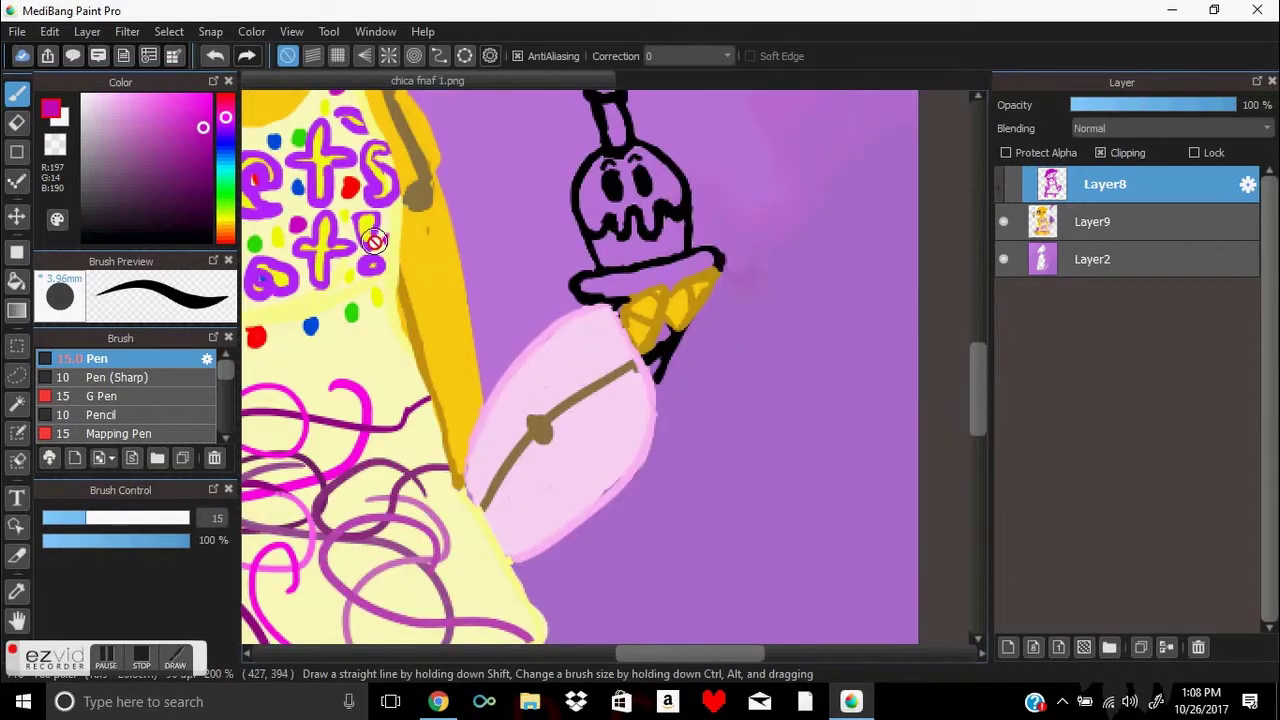
pyautogui.click(1100, 221)
pyautogui.keyDown('alt'); pyautogui.click(663, 335); pyautogui.keyUp('alt')
pyautogui.click(1100, 259)
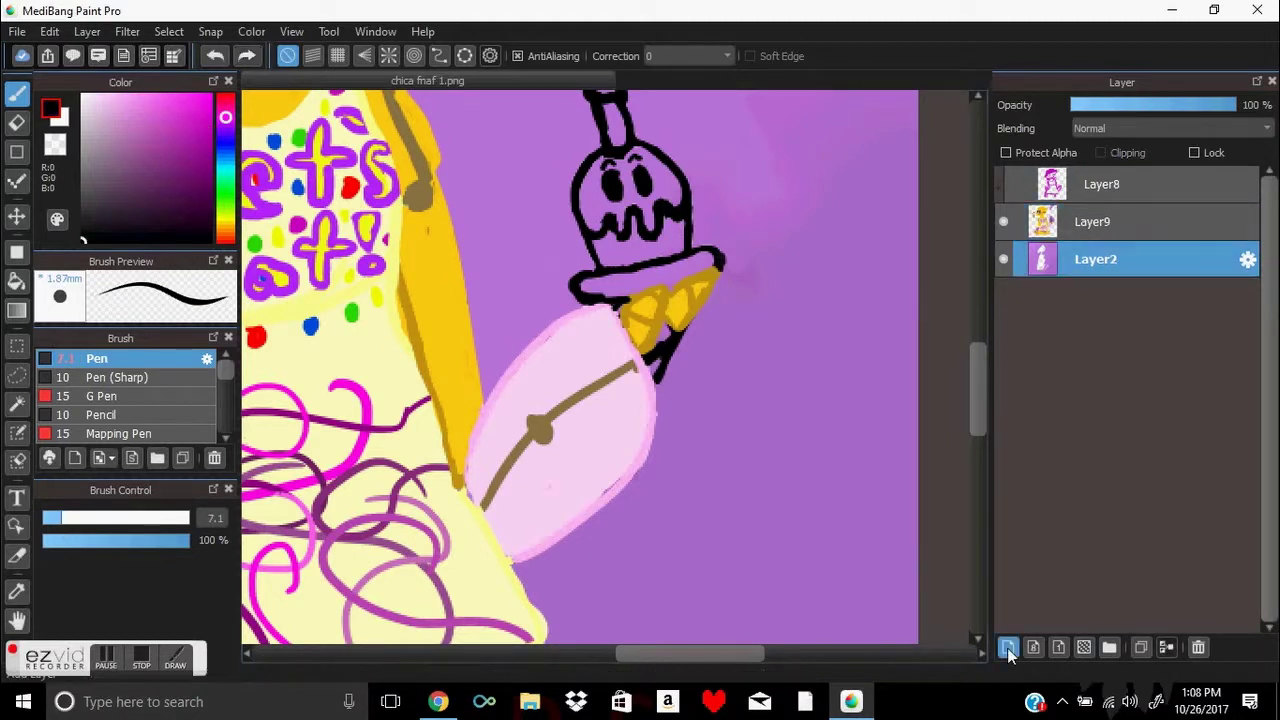
pyautogui.click(1008, 647)
# Step: Recolour the raised hand's black outlines white on Layer9 with Protect Alpha on, keeping the gaps between them black
pyautogui.click(1100, 221)
pyautogui.keyDown('alt'); pyautogui.click(665, 358); pyautogui.keyUp('alt')
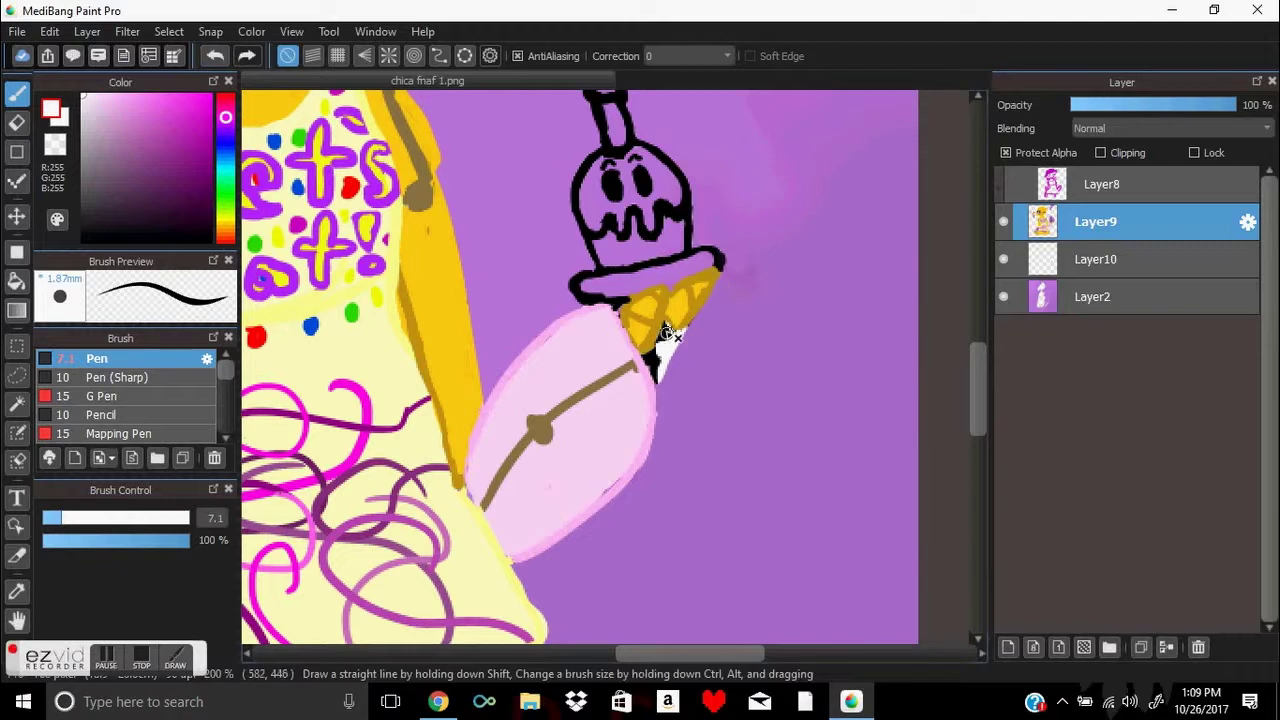
pyautogui.keyDown('alt'); pyautogui.click(660, 362); pyautogui.keyUp('alt')
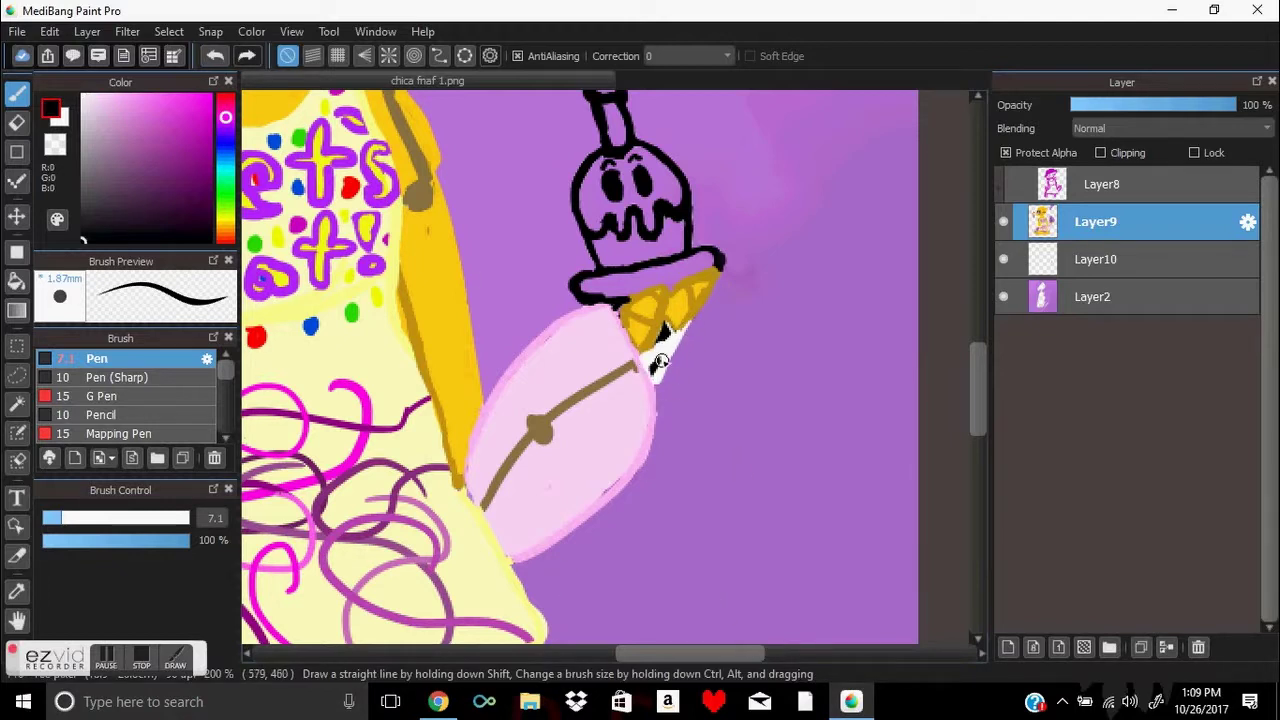
pyautogui.keyDown('alt'); pyautogui.click(659, 350); pyautogui.keyUp('alt')
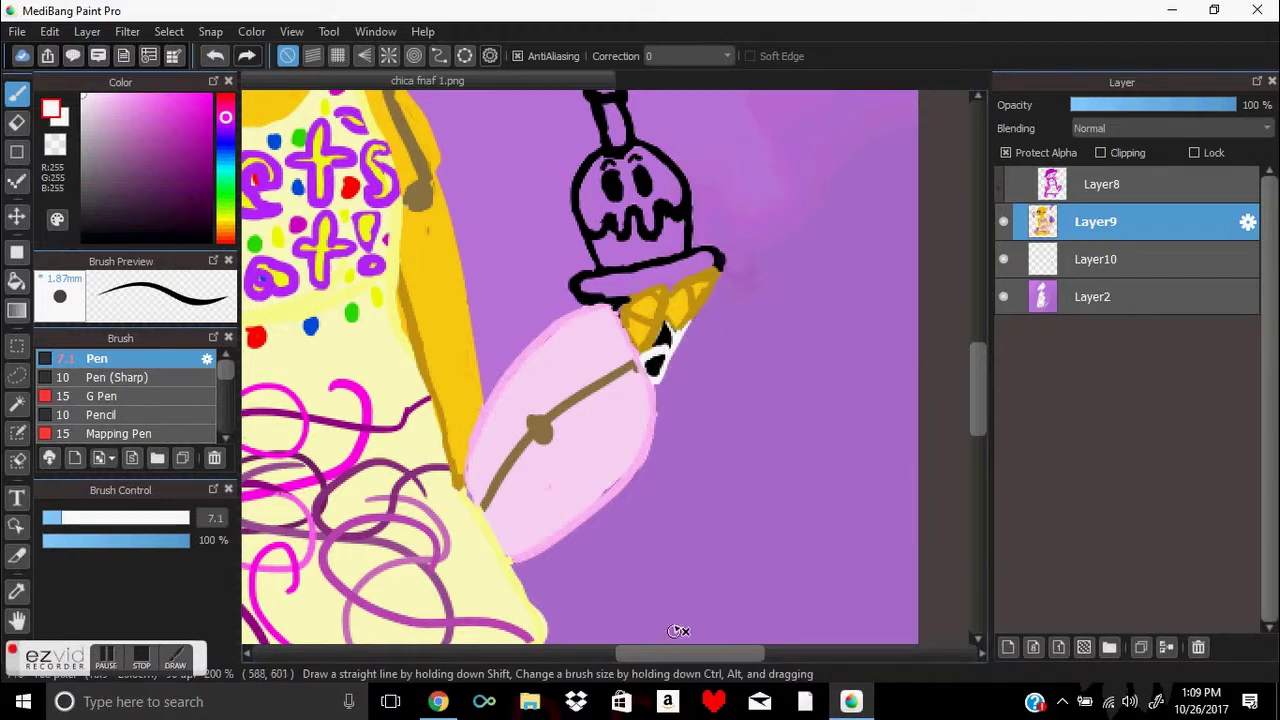
# Step: Paint magenta shadows on Layer8 along the bottom edge of both thighs and the outer side of the thigh below the raised arm
pyautogui.moveTo(686, 659); pyautogui.dragTo(608, 672)
pyautogui.keyDown('alt'); pyautogui.click(773, 268); pyautogui.keyUp('alt')
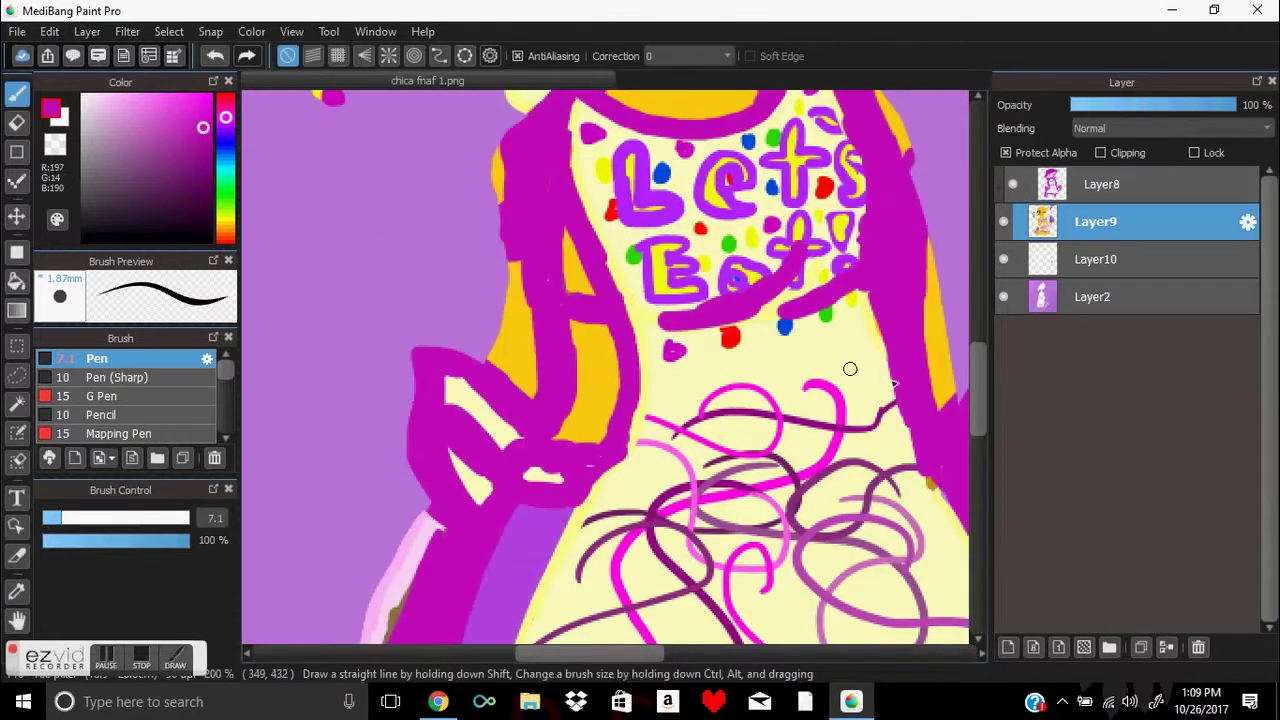
pyautogui.scroll(-5, 981, 396)
pyautogui.scroll(-5, 964, 209)
pyautogui.click(1100, 184)
pyautogui.moveTo(845, 385)
pyautogui.mouseDown()
pyautogui.moveTo(515, 392)
pyautogui.moveTo(447, 249)
pyautogui.mouseUp()
pyautogui.moveTo(590, 653); pyautogui.dragTo(669, 655)
pyautogui.moveTo(510, 352)
pyautogui.mouseDown()
pyautogui.moveTo(648, 346)
pyautogui.moveTo(610, 200)
pyautogui.mouseUp()
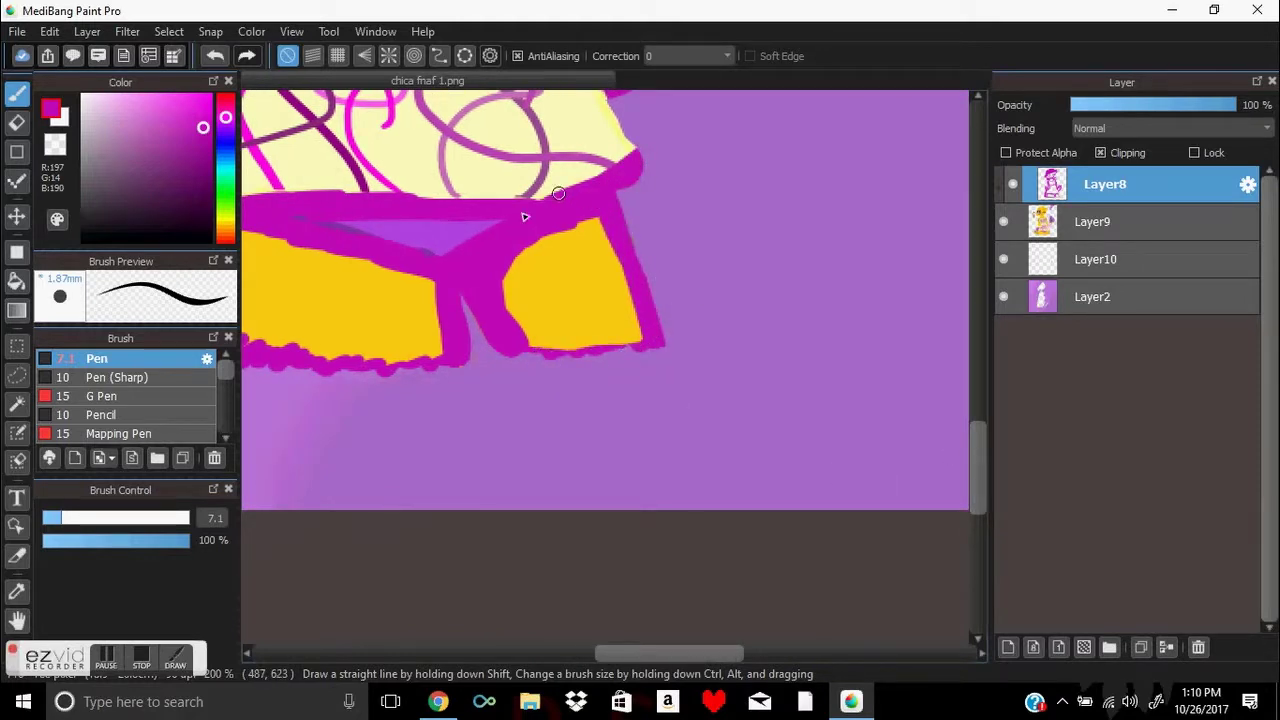
# Step: Paint magenta shadows over the wrist and fingers of the raised hand beneath the cupcake plate
pyautogui.scroll(5, 600, 180)
pyautogui.hscroll(-3, 819, 176)
pyautogui.moveTo(388, 300); pyautogui.dragTo(406, 239)
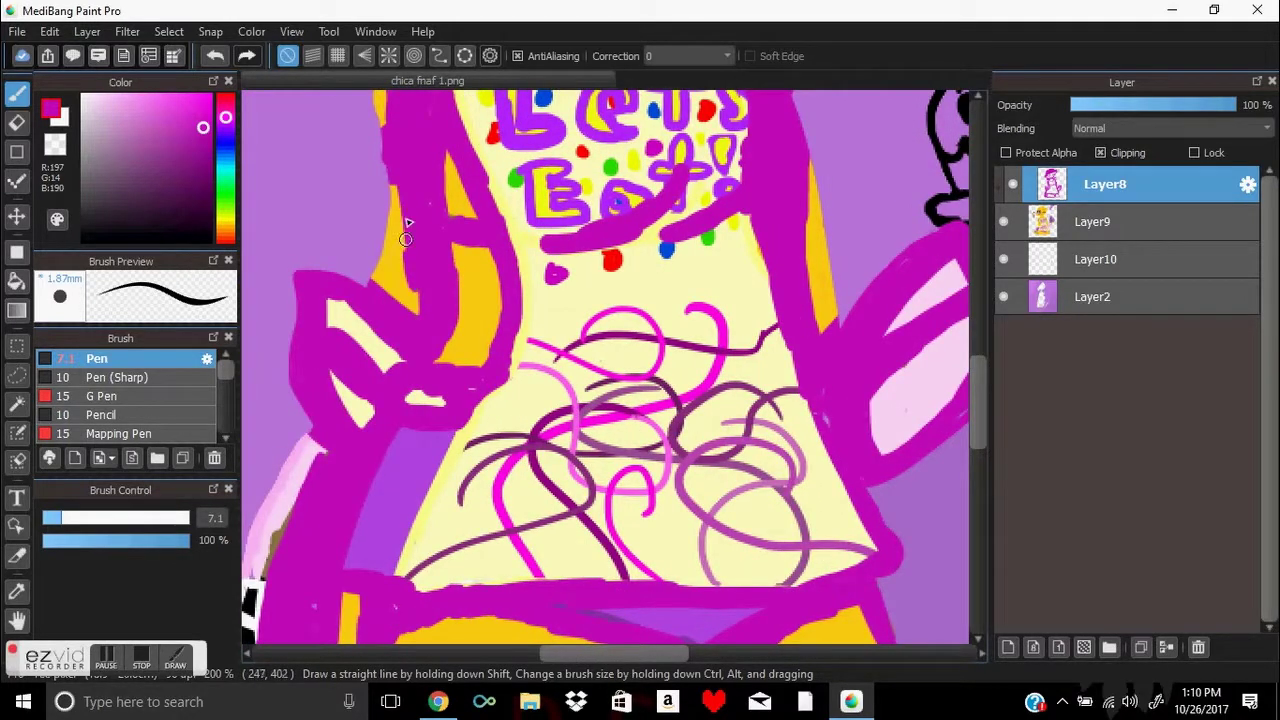
pyautogui.hscroll(3, 963, 386)
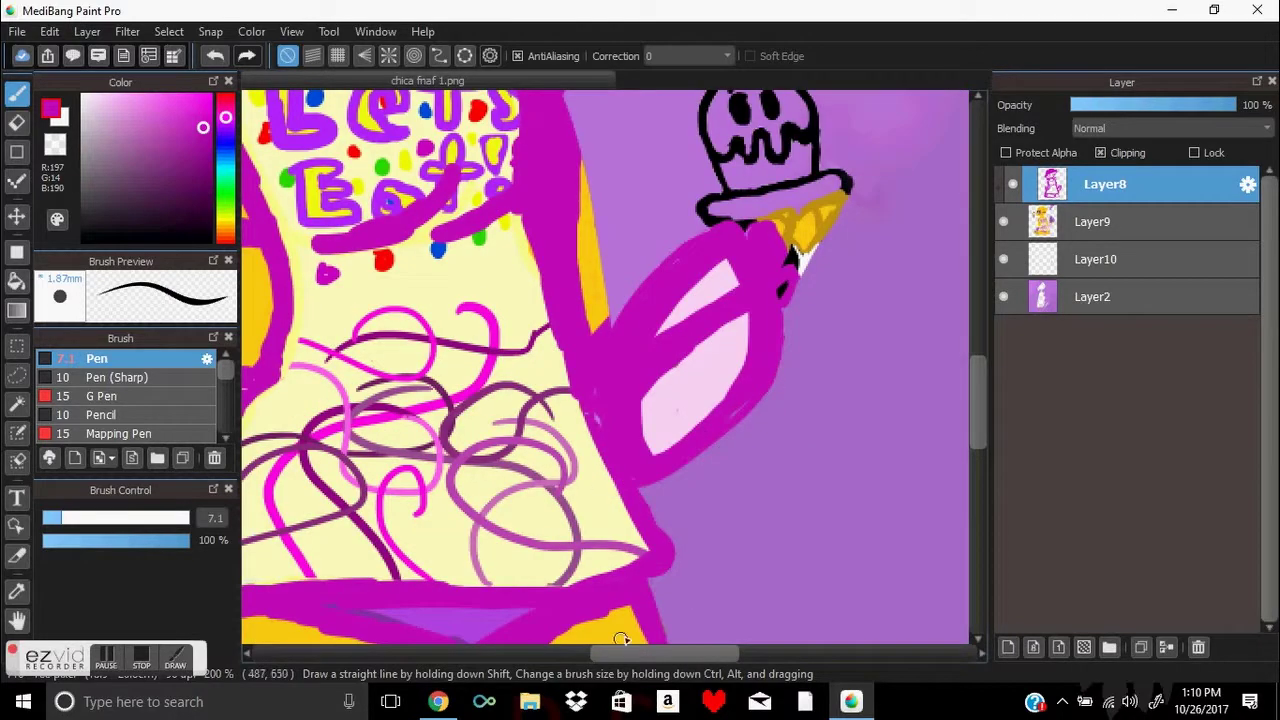
pyautogui.scroll(3, 979, 420)
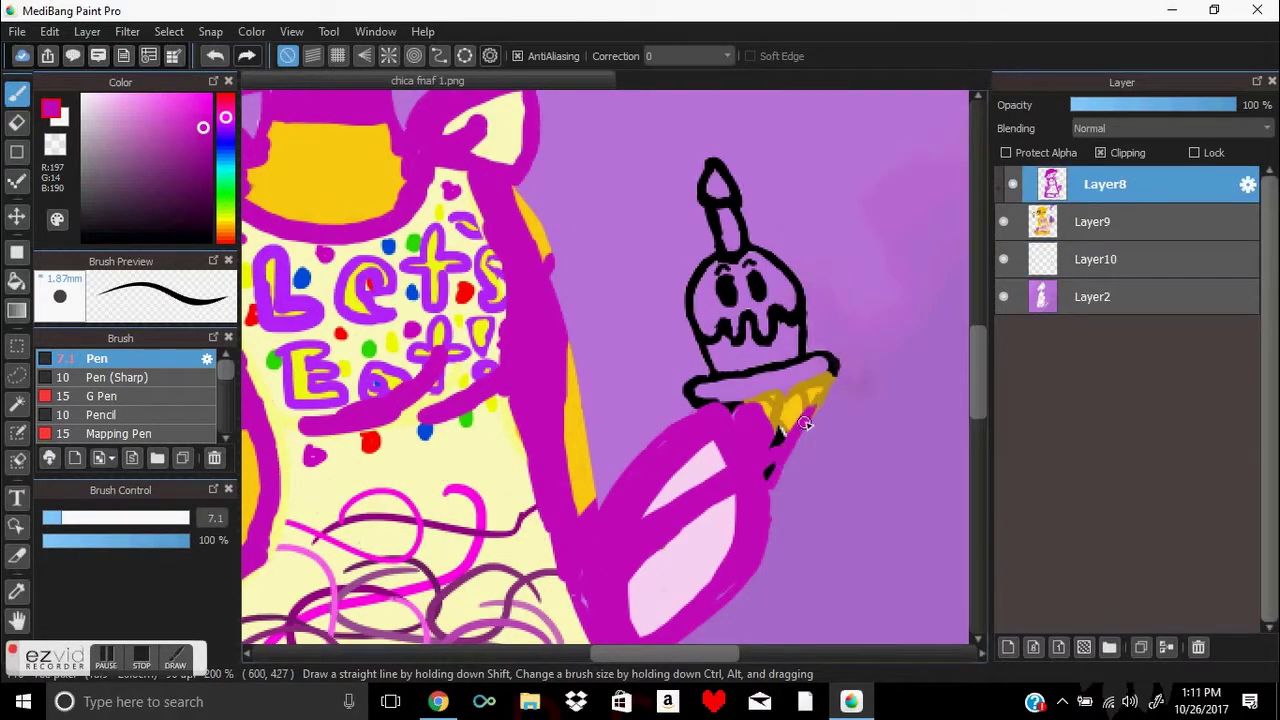
pyautogui.moveTo(805, 424)
pyautogui.mouseDown()
pyautogui.moveTo(829, 383)
pyautogui.moveTo(789, 403)
pyautogui.mouseUp()
# Step: Fill the cupcake's frosting with bright pink (R255 G0 B199) on Layer10, painting around the eyes and drips
pyautogui.press('Down')
pyautogui.press('Down')
pyautogui.click(229, 118)
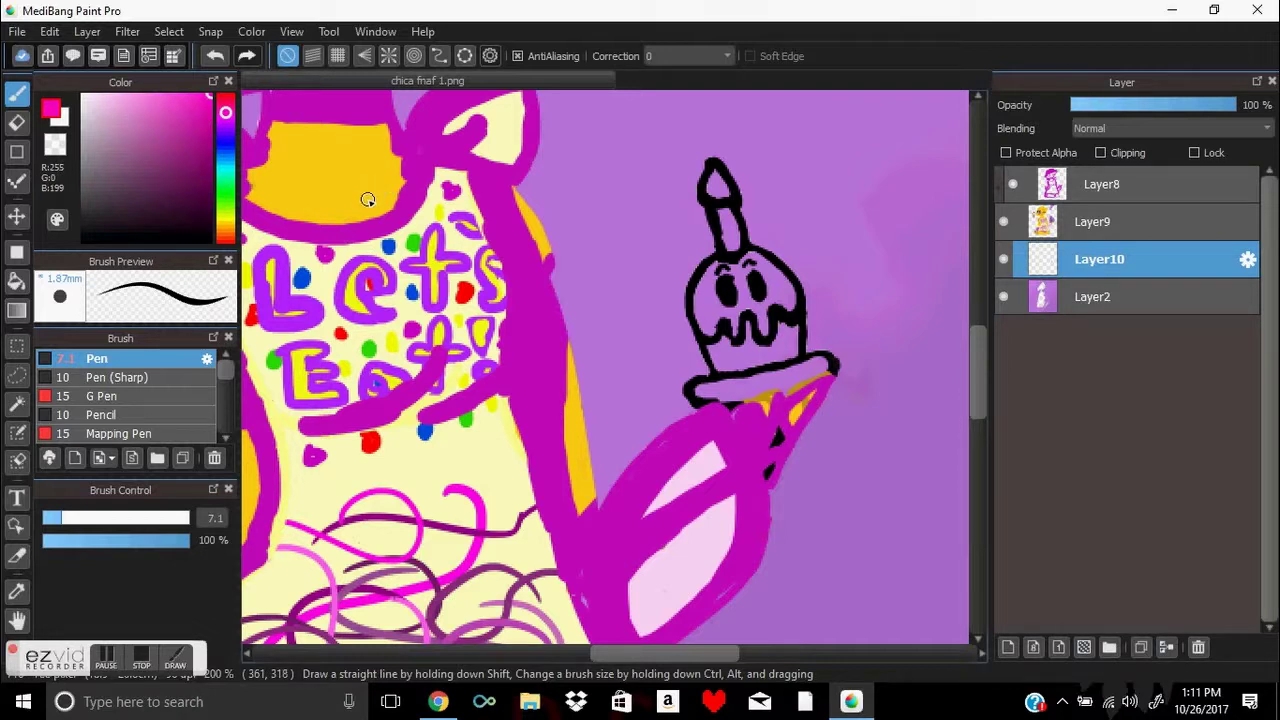
pyautogui.hotkey('ctrl', 'z')
pyautogui.moveTo(700, 310)
pyautogui.mouseDown()
pyautogui.moveTo(725, 269)
pyautogui.moveTo(738, 285)
pyautogui.moveTo(798, 303)
pyautogui.mouseUp()
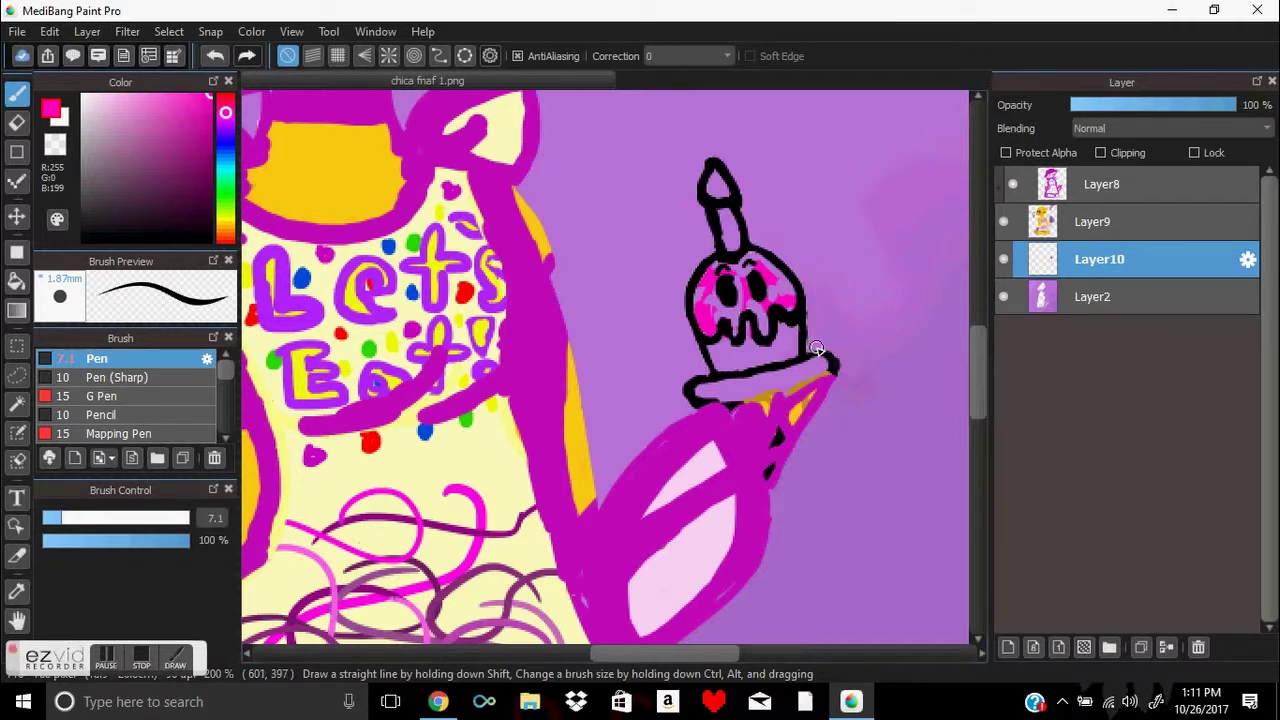
pyautogui.keyDown('ctrl'); pyautogui.click(776, 287); pyautogui.keyUp('ctrl')
pyautogui.moveTo(759, 261)
pyautogui.mouseDown()
pyautogui.moveTo(790, 290)
pyautogui.moveTo(692, 247)
pyautogui.moveTo(609, 294)
pyautogui.moveTo(623, 334)
pyautogui.moveTo(740, 380)
pyautogui.moveTo(805, 313)
pyautogui.moveTo(814, 214)
pyautogui.moveTo(714, 234)
pyautogui.moveTo(634, 206)
pyautogui.mouseUp()
pyautogui.scroll(3, 762, 285)
pyautogui.keyDown('ctrl'); pyautogui.click(618, 352); pyautogui.keyUp('ctrl')
pyautogui.moveTo(618, 352); pyautogui.dragTo(790, 320)
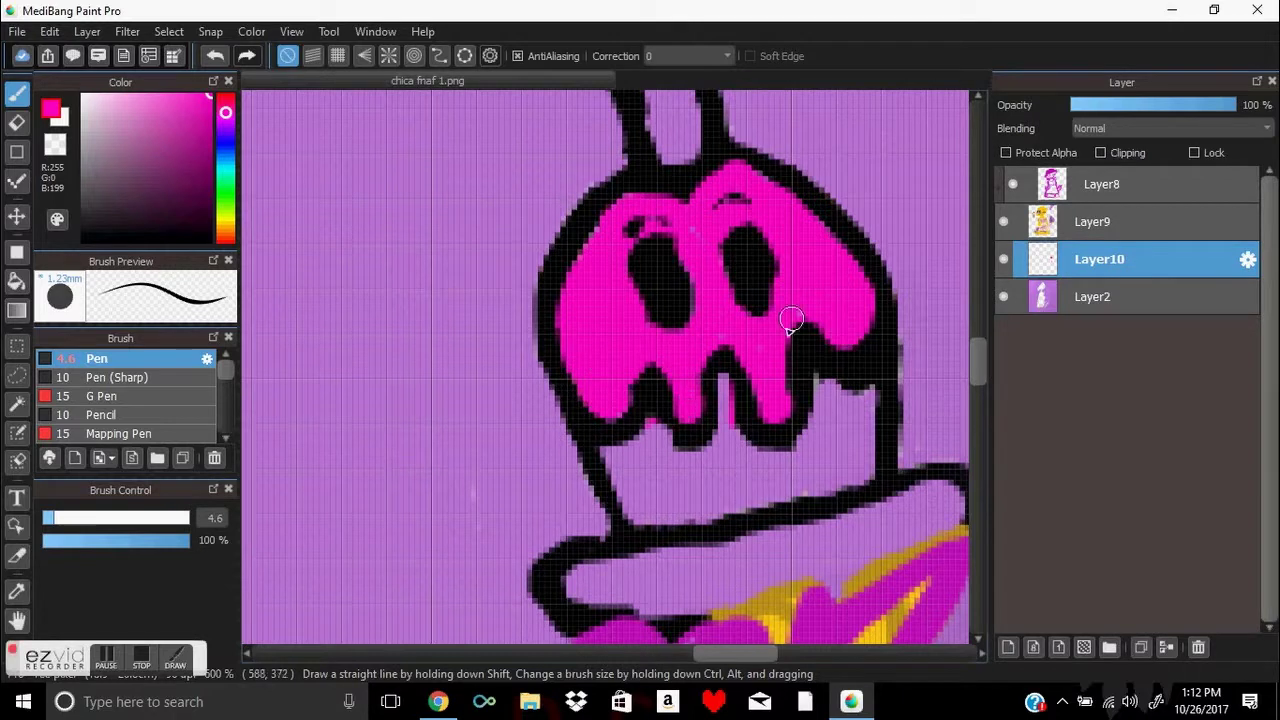
# Step: Fill the cupcake's cake base with pale yellow and touch up the pink frosting around the eyes
pyautogui.click(225, 223)
pyautogui.click(140, 93)
pyautogui.moveTo(605, 435)
pyautogui.mouseDown()
pyautogui.moveTo(677, 509)
pyautogui.moveTo(842, 475)
pyautogui.moveTo(826, 394)
pyautogui.moveTo(831, 437)
pyautogui.moveTo(650, 440)
pyautogui.moveTo(677, 510)
pyautogui.moveTo(689, 477)
pyautogui.moveTo(733, 469)
pyautogui.mouseUp()
pyautogui.keyDown('ctrl'); pyautogui.click(826, 394); pyautogui.keyUp('ctrl')
pyautogui.keyDown('ctrl'); pyautogui.click(733, 469); pyautogui.keyUp('ctrl')
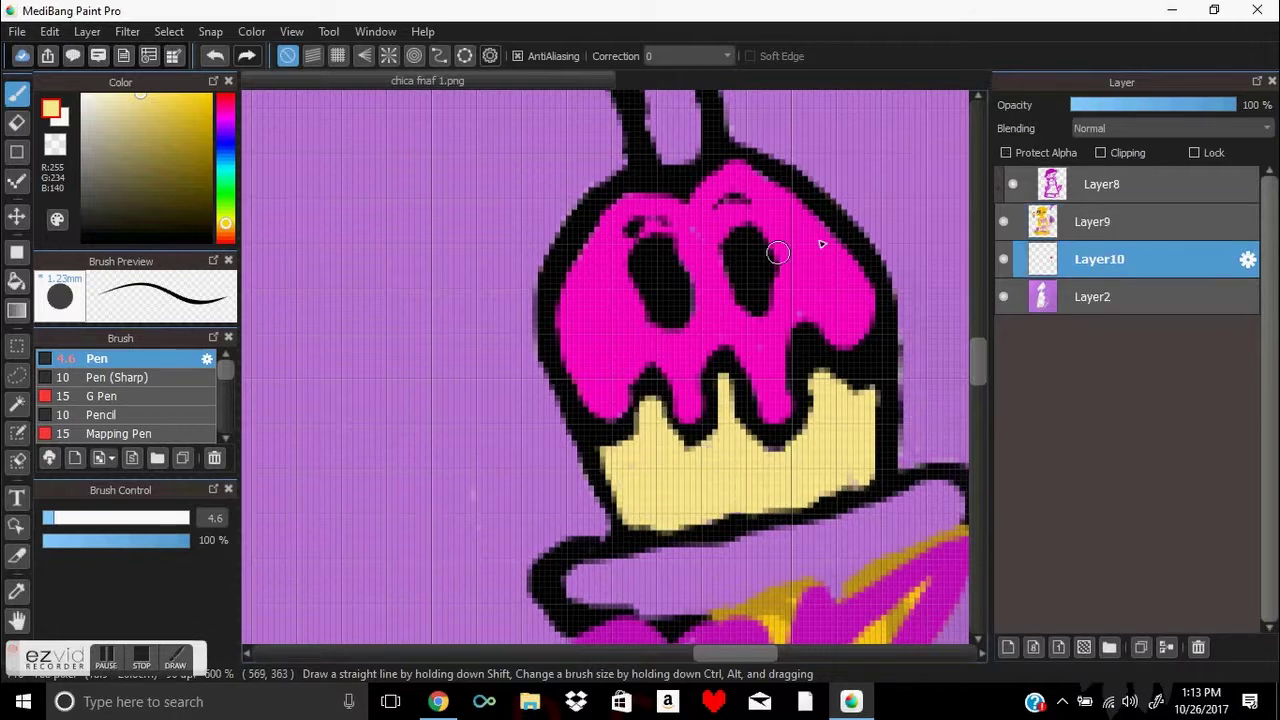
pyautogui.keyDown('alt'); pyautogui.click(843, 260); pyautogui.keyUp('alt')
pyautogui.keyDown('ctrl'); pyautogui.click(695, 255); pyautogui.keyUp('ctrl')
# Step: Fill the stem of the cupcake's candle with light grey (R235 G235 B235)
pyautogui.scroll(3, 847, 193)
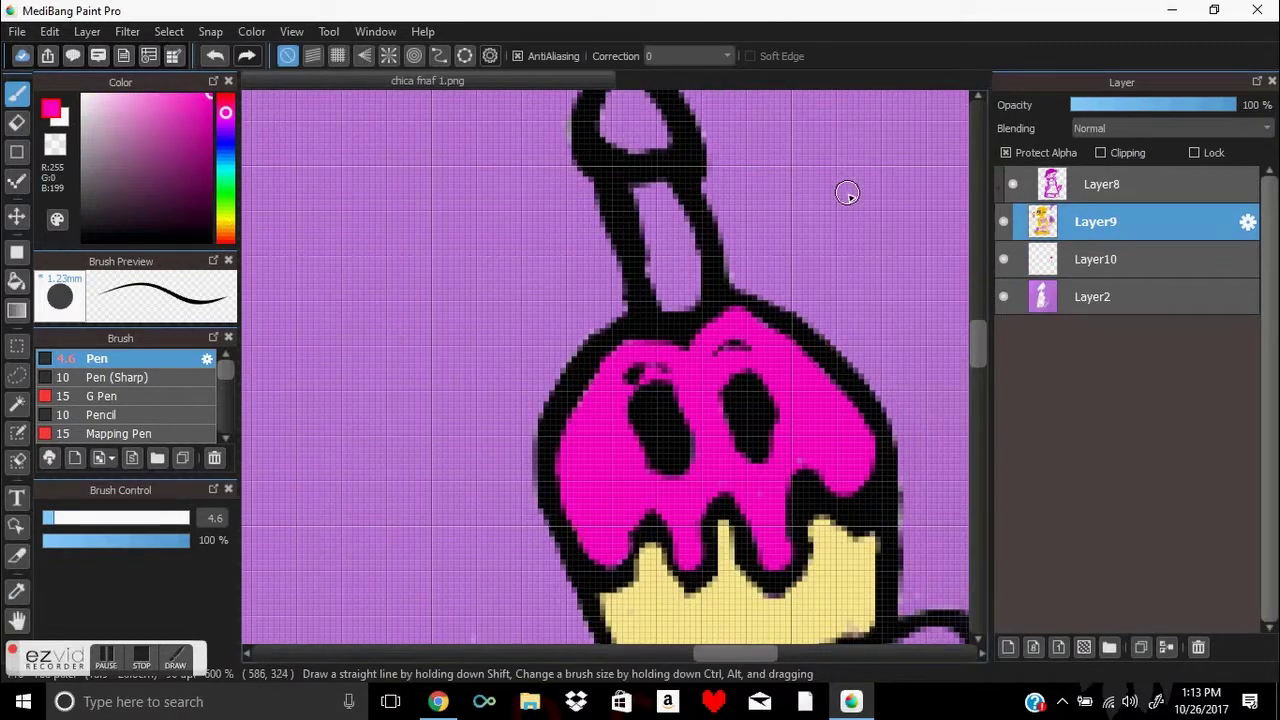
pyautogui.press('x')
pyautogui.moveTo(645, 195)
pyautogui.mouseDown()
pyautogui.moveTo(686, 286)
pyautogui.moveTo(680, 272)
pyautogui.moveTo(679, 300)
pyautogui.mouseUp()
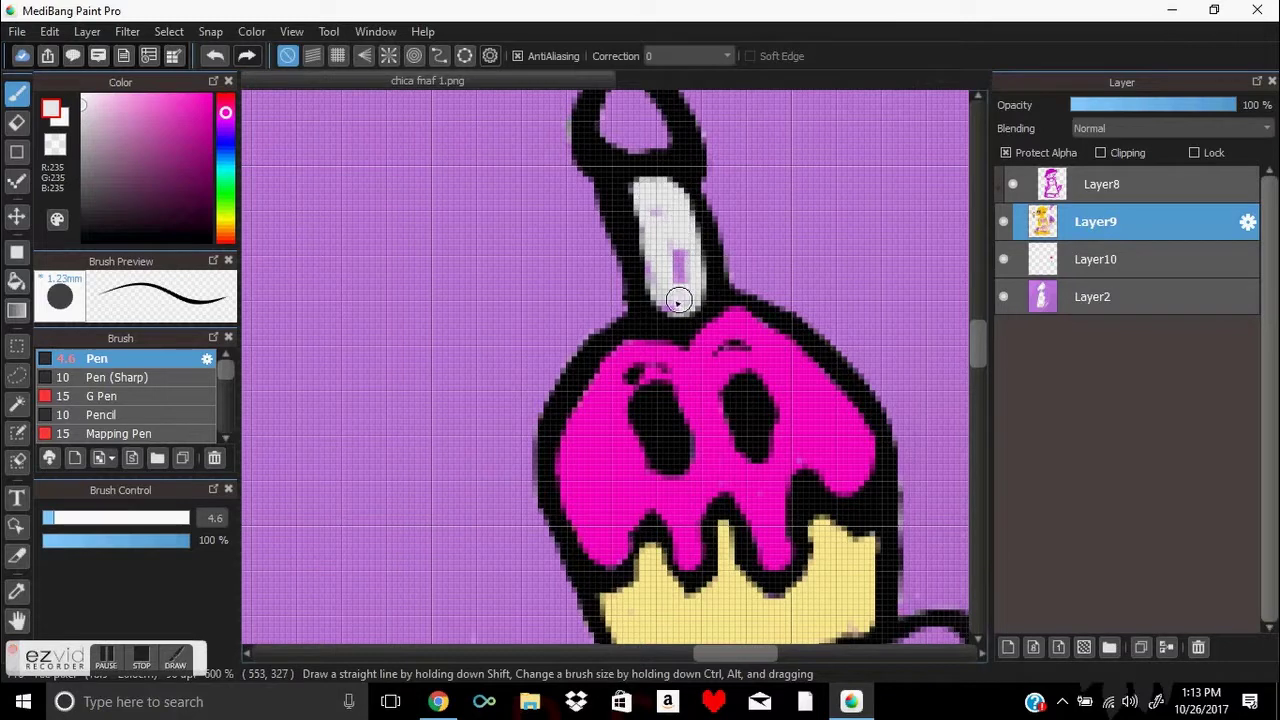
pyautogui.keyDown('ctrl'); pyautogui.click(686, 251); pyautogui.keyUp('ctrl')
pyautogui.scroll(3, 686, 251)
# Step: Colour the candle flame, using orange (R236 G175 B0) and picking yellow (R224 G255 B0)
pyautogui.keyDown('ctrl'); pyautogui.click(280, 175); pyautogui.keyUp('ctrl')
pyautogui.moveTo(200, 130); pyautogui.dragTo(225, 112)
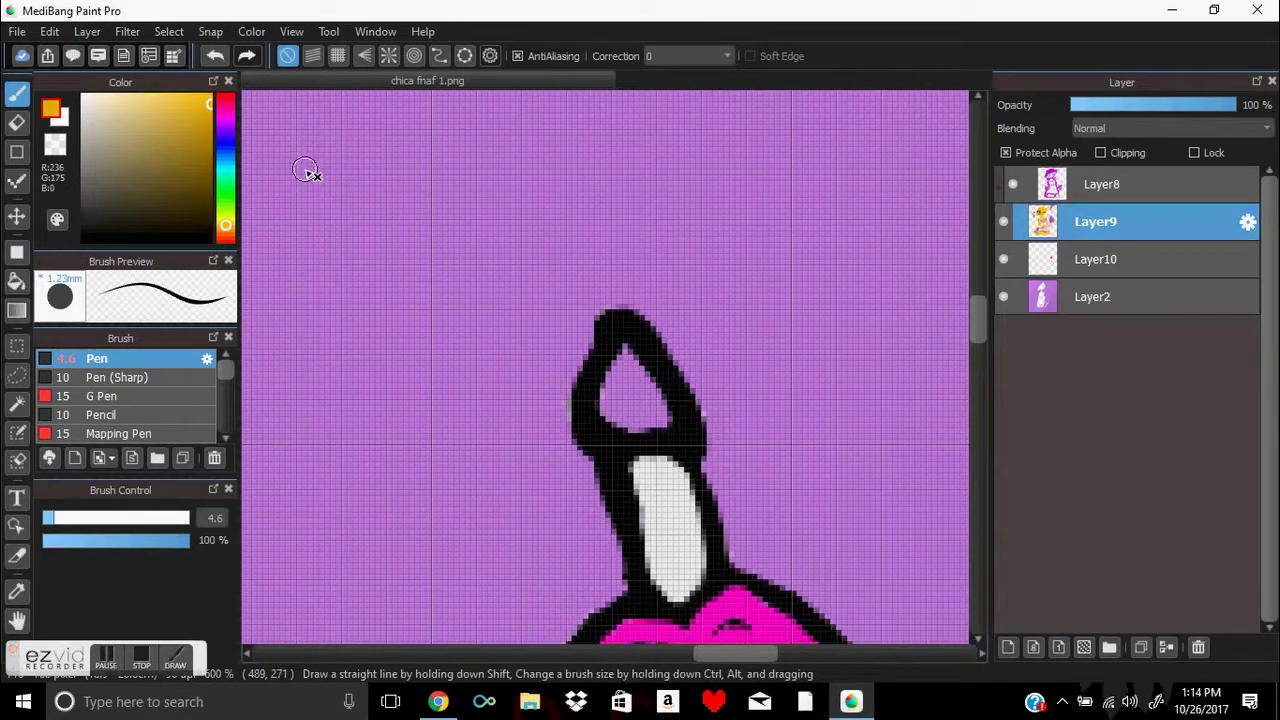
pyautogui.keyDown('ctrl'); pyautogui.click(643, 351); pyautogui.keyUp('ctrl')
pyautogui.moveTo(643, 351)
pyautogui.mouseDown()
pyautogui.moveTo(611, 403)
pyautogui.moveTo(630, 370)
pyautogui.moveTo(640, 412)
pyautogui.mouseUp()
pyautogui.click(226, 219)
# Step: Fill the plate under the cupcake with grey (R212 G212 B212) on Layer10
pyautogui.scroll(-5, 640, 410)
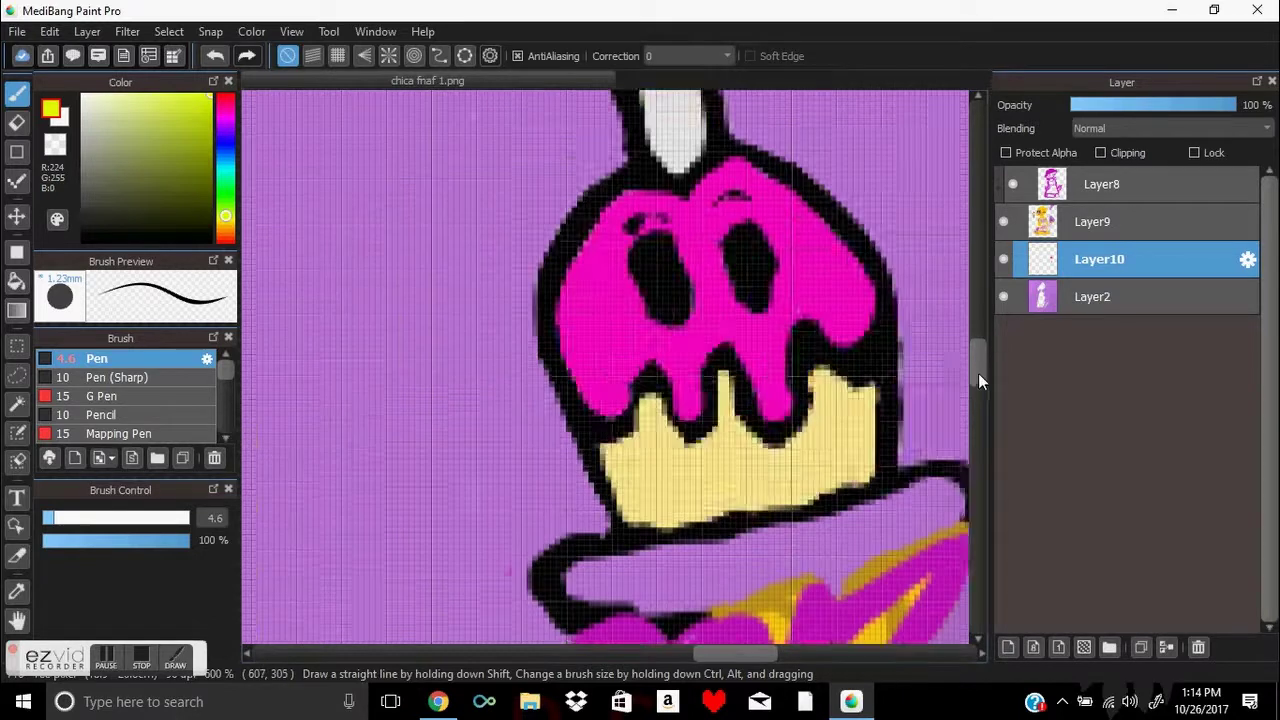
pyautogui.keyDown('alt'); pyautogui.click(609, 297); pyautogui.keyUp('alt')
pyautogui.keyDown('ctrl'); pyautogui.click(615, 295); pyautogui.keyUp('ctrl')
pyautogui.moveTo(705, 284)
pyautogui.mouseDown()
pyautogui.moveTo(640, 280)
pyautogui.moveTo(700, 320)
pyautogui.moveTo(900, 262)
pyautogui.moveTo(714, 266)
pyautogui.moveTo(935, 226)
pyautogui.mouseUp()
pyautogui.keyDown('ctrl'); pyautogui.click(777, 289); pyautogui.keyUp('ctrl')
pyautogui.moveTo(777, 289); pyautogui.dragTo(805, 340)
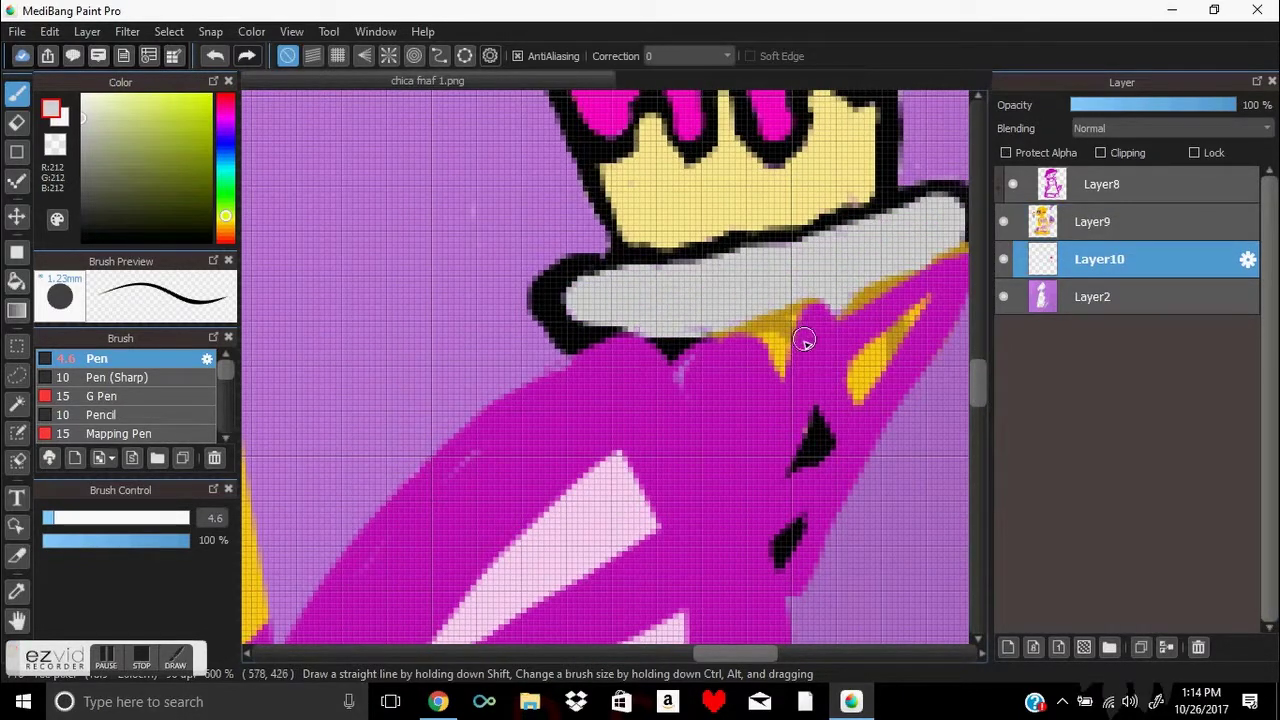
# Step: Return to Layer8 and sample the magenta shadow colour from the raised sleeve beneath the plate
pyautogui.keyDown('ctrl'); pyautogui.click(680, 380); pyautogui.keyUp('ctrl')
pyautogui.keyDown('alt'); pyautogui.click(680, 380); pyautogui.keyUp('alt')
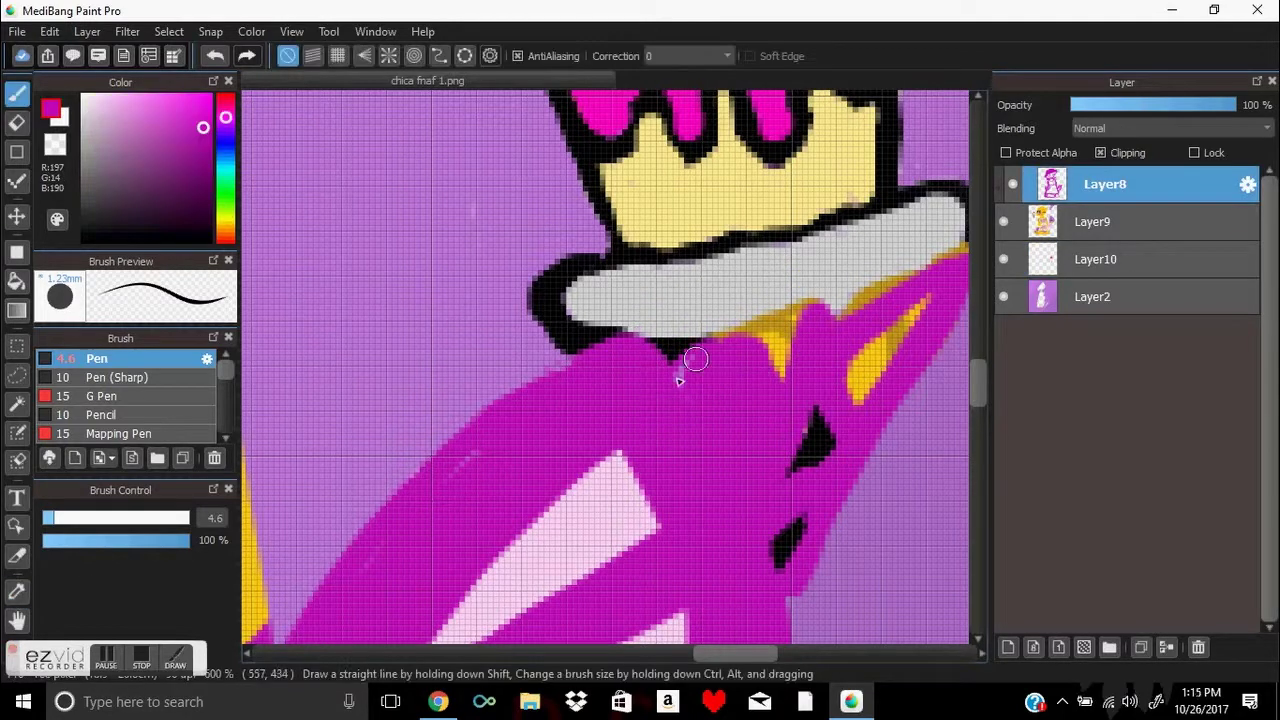
pyautogui.scroll(-8, 606, 474)
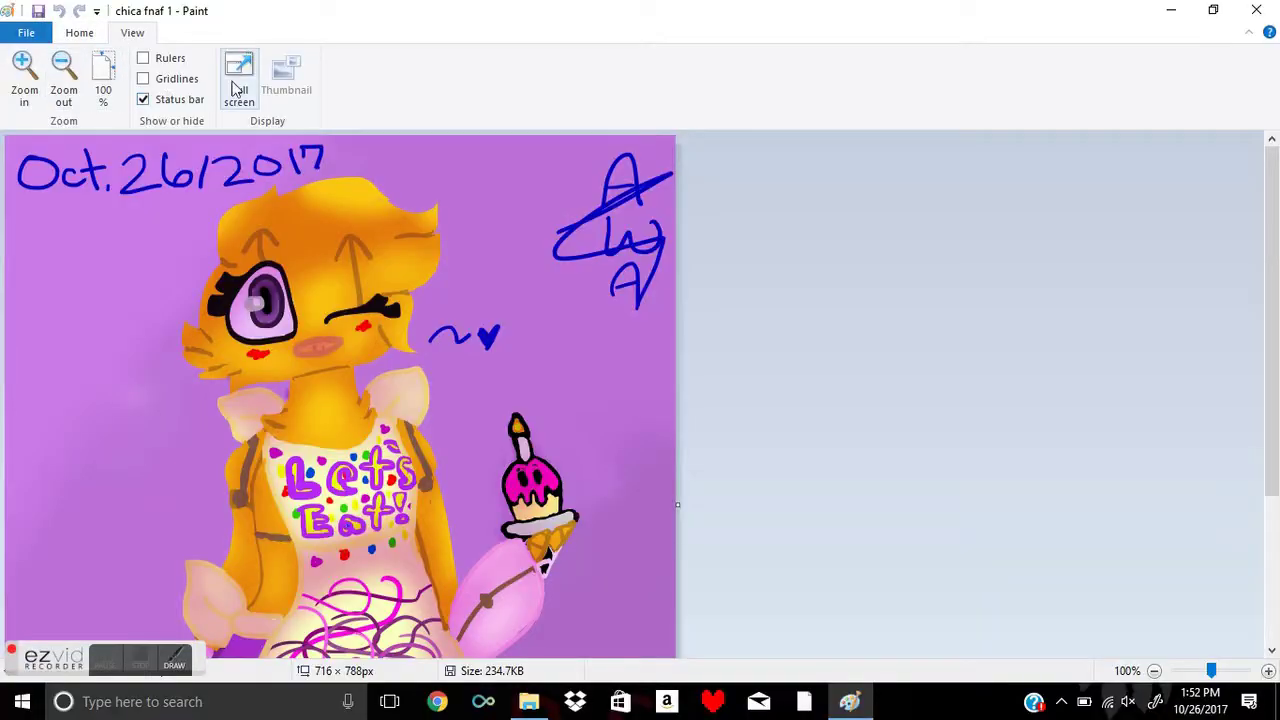
# Step: Display the finished Chica picture full screen in Paint
pyautogui.click(236, 90)
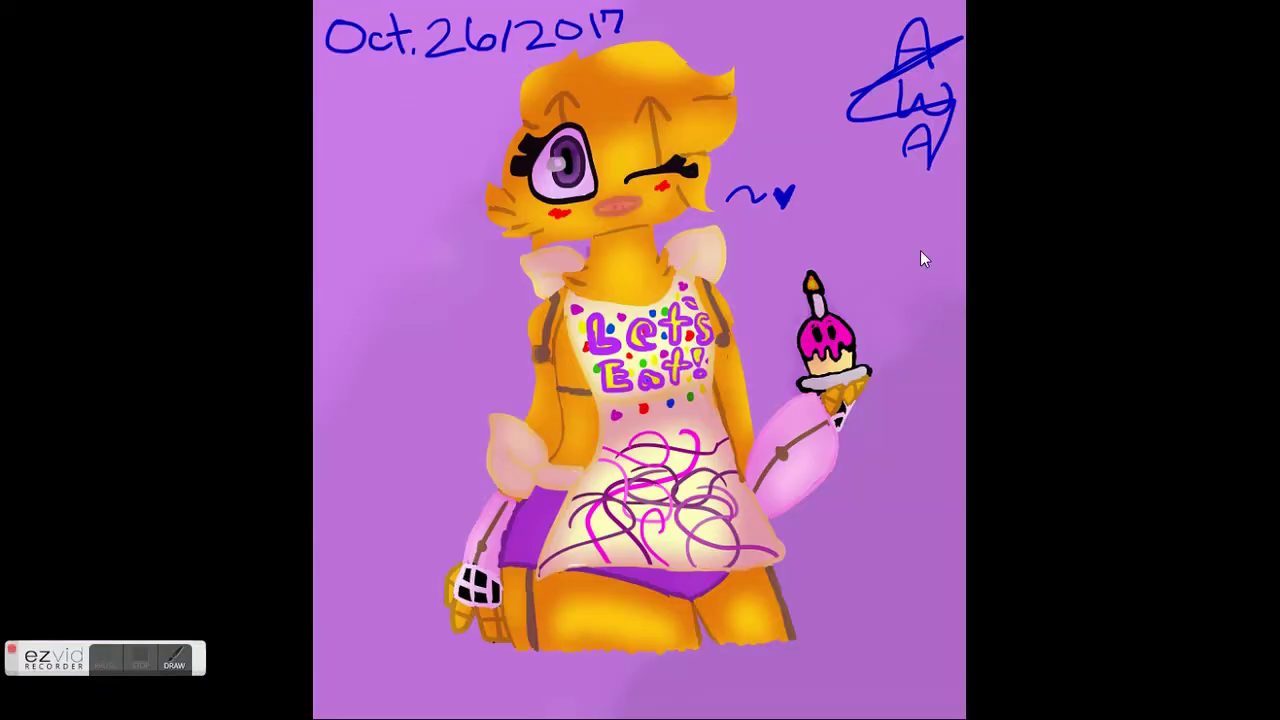